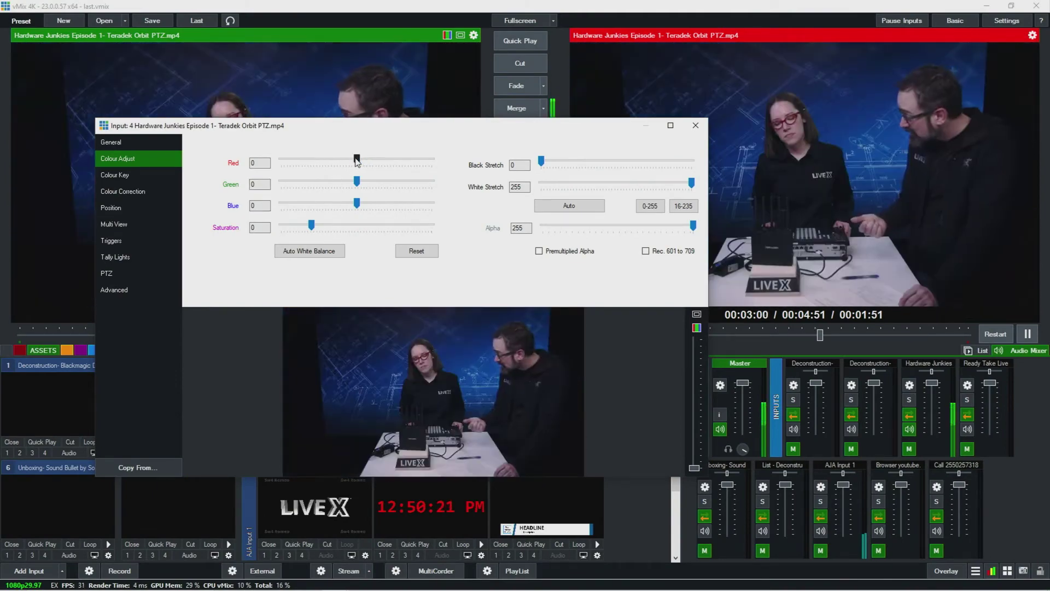
Step: Try a Green level of -21 and an auto white balance sampled from the picture, and reset the colour adjustments
mouse_move(359, 185)
left_mouse_down()
mouse_move(422, 180)
mouse_move(320, 180)
mouse_move(424, 181)
mouse_move(334, 178)
mouse_move(403, 180)
mouse_move(351, 180)
left_mouse_up()
left_click(335, 249)
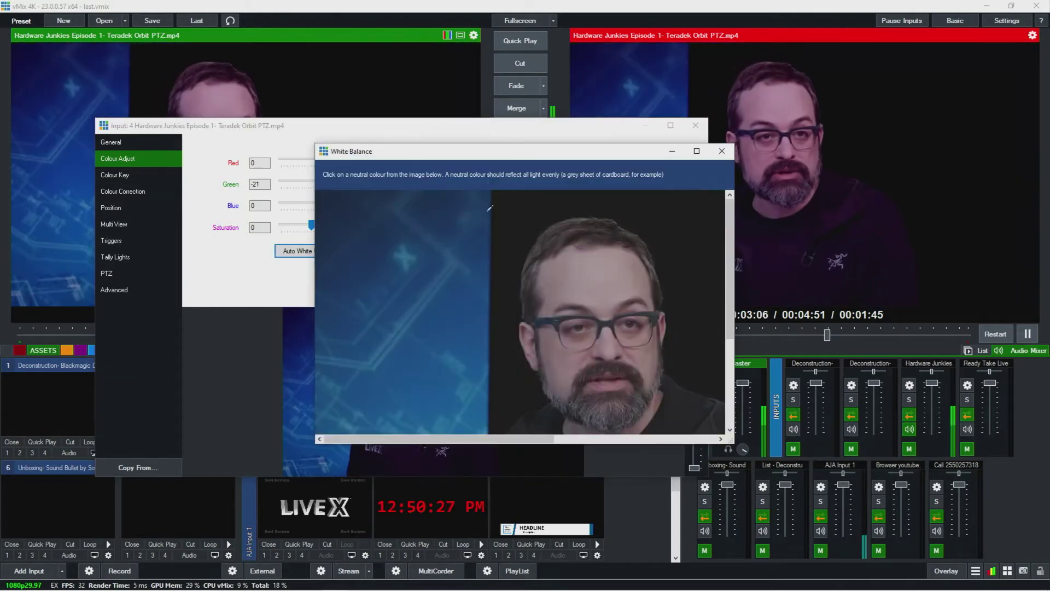
left_click(604, 277)
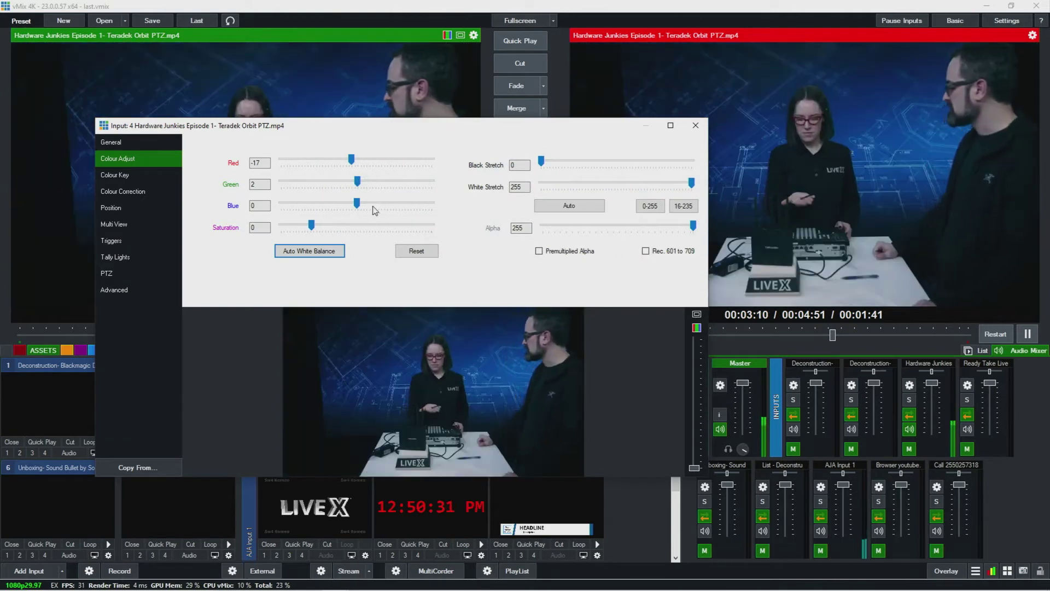
left_click(418, 251)
Step: Try Saturation at 154 and at -55 on the clip, and reset the colour adjustments
left_click_drag(311, 224, 331, 229)
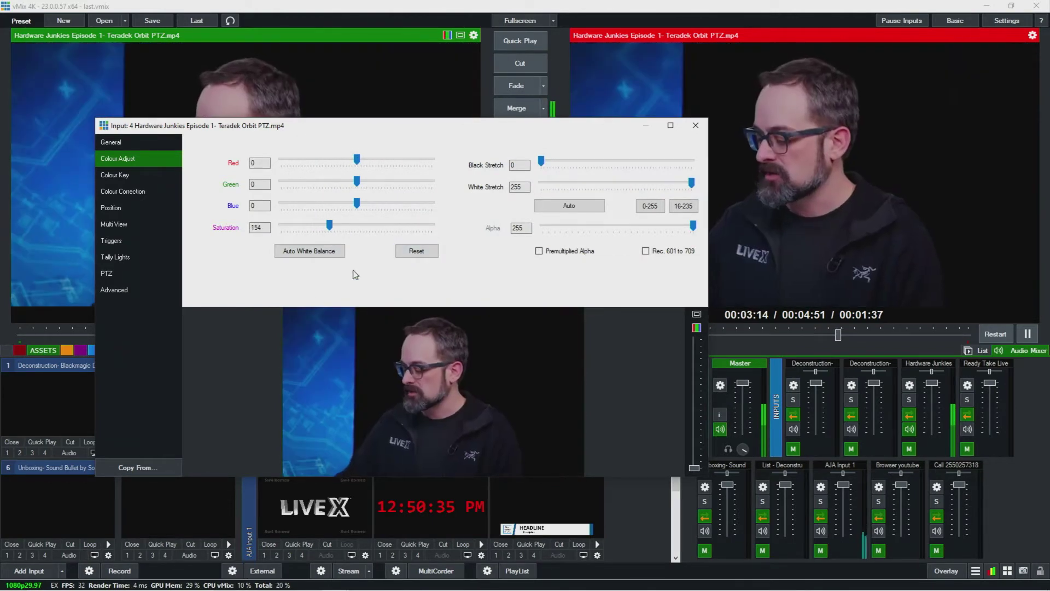
left_click_drag(325, 229, 307, 235)
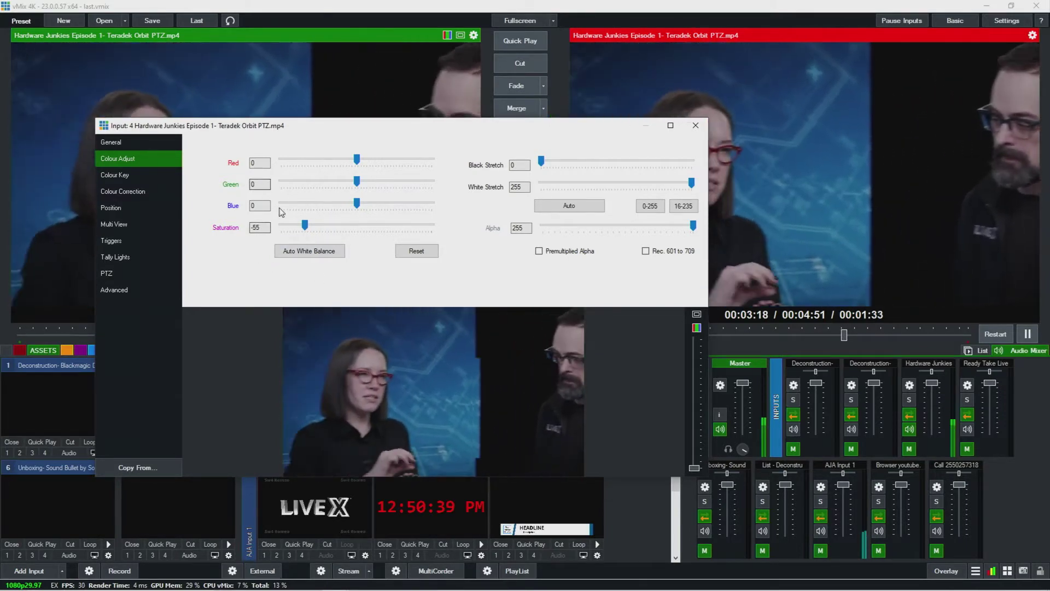
left_click(416, 250)
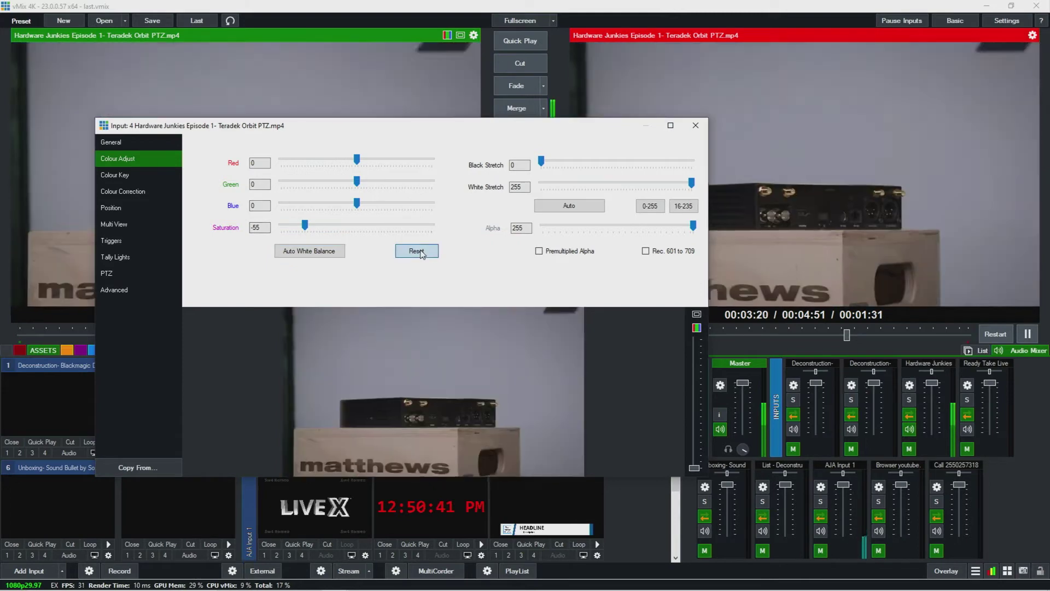
Step: Try out the Black Stretch, White Stretch and Alpha adjustments, return them to 0, 255 and 255, and close the input settings
mouse_move(541, 161)
left_mouse_down()
mouse_move(575, 169)
mouse_move(539, 164)
left_mouse_up()
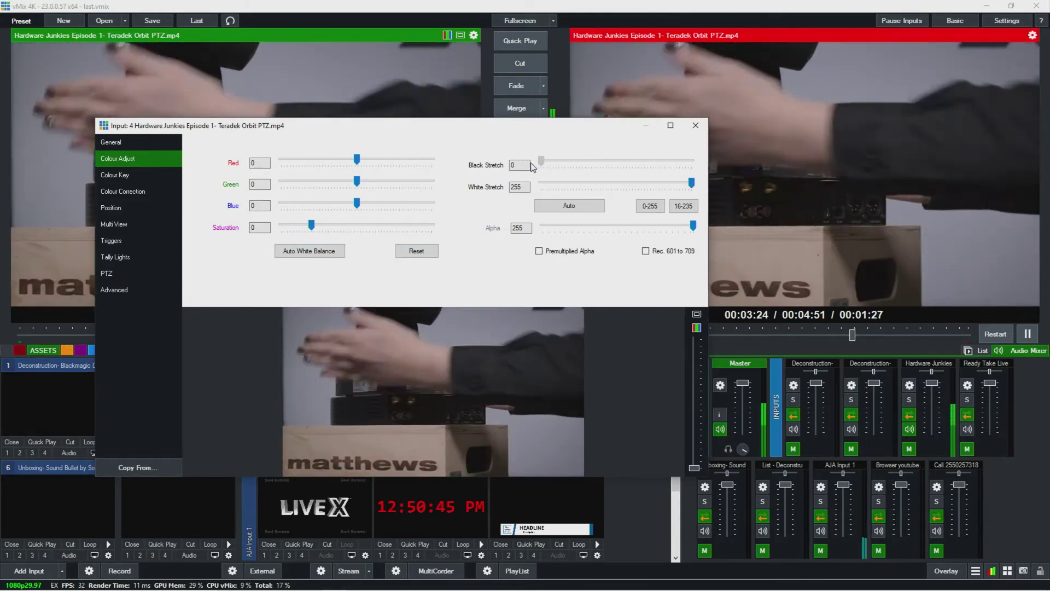
left_click(692, 183)
left_click_drag(694, 184, 714, 195)
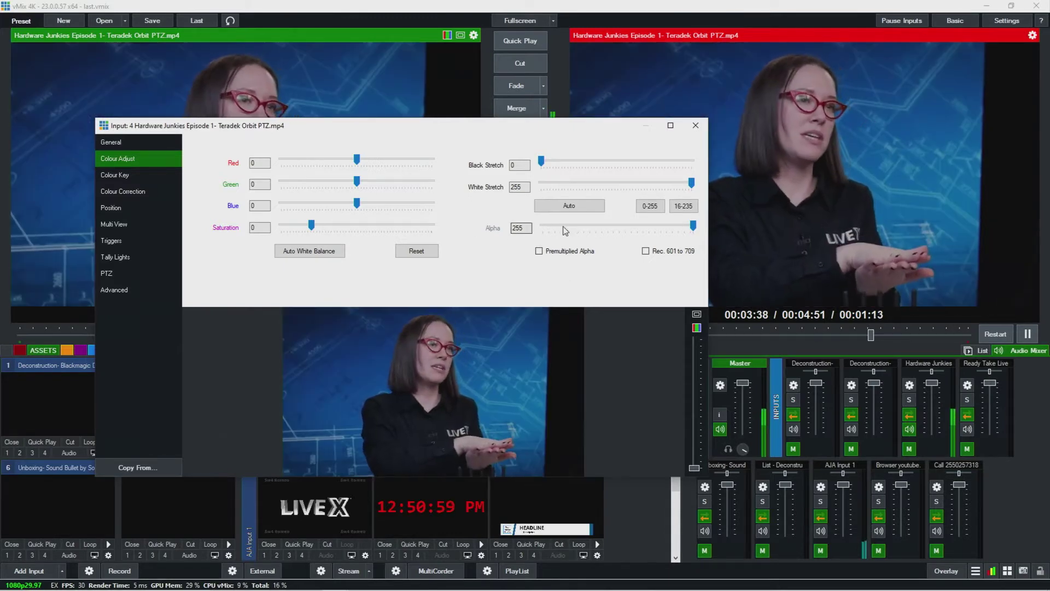
mouse_move(693, 225)
left_mouse_down()
mouse_move(624, 230)
mouse_move(704, 218)
left_mouse_up()
left_click(695, 125)
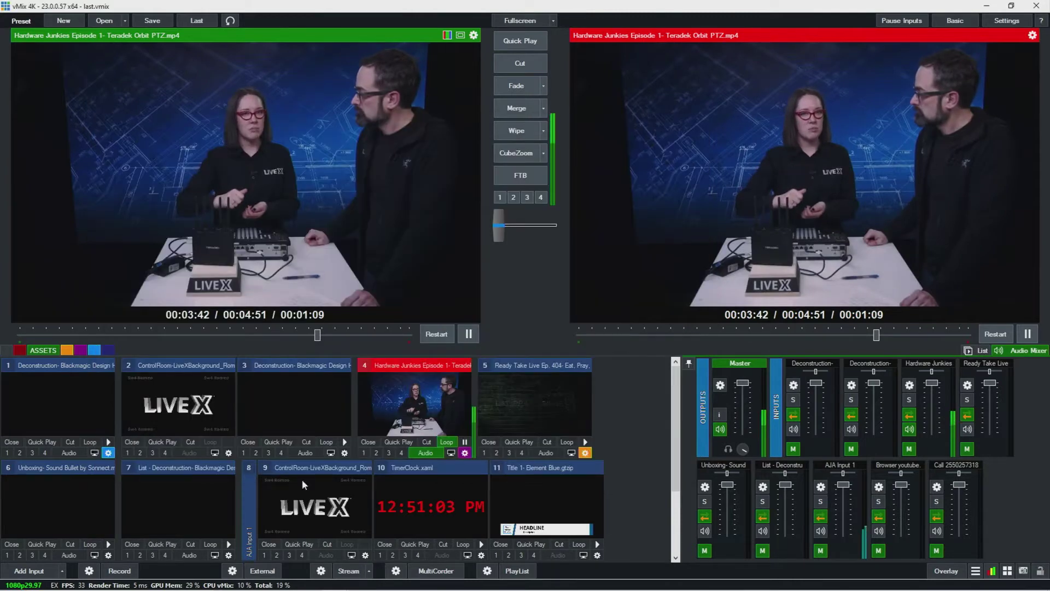
Step: Cut TimerClock.xaml to the program output and show the Hardware Junkies clip over it on overlay channel 2
left_click(433, 505)
left_click(514, 63)
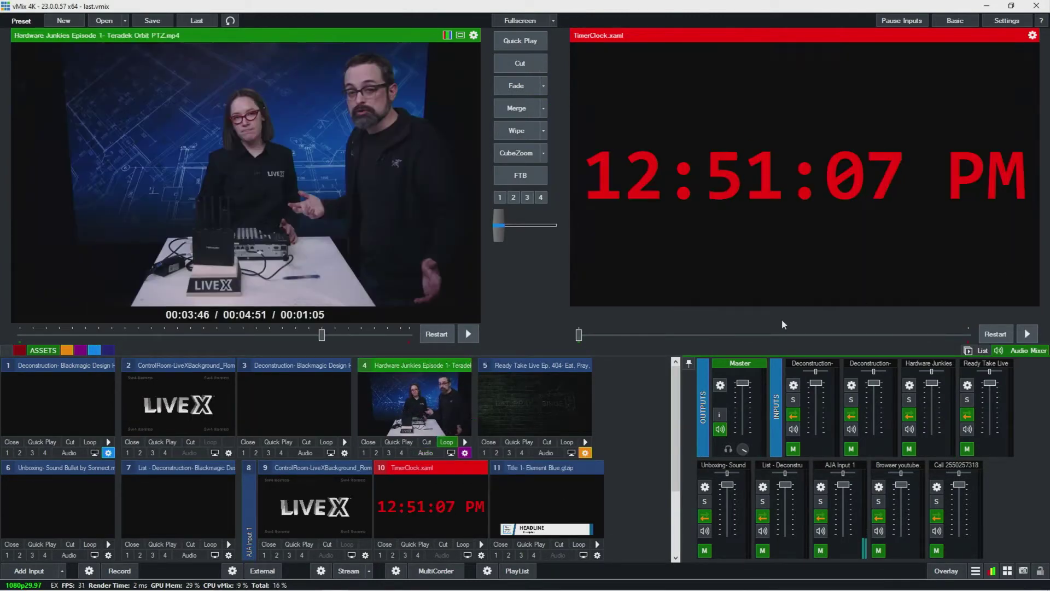
left_click(376, 453)
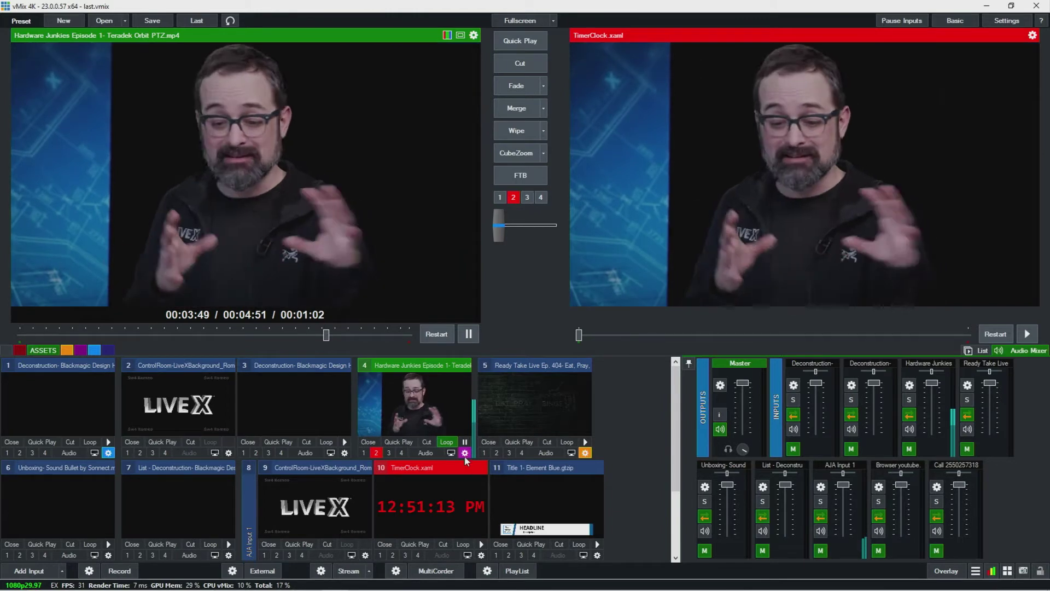
Step: Try fading the Hardware Junkies overlay by lowering its Alpha, and restore Alpha to 255
left_click(464, 453)
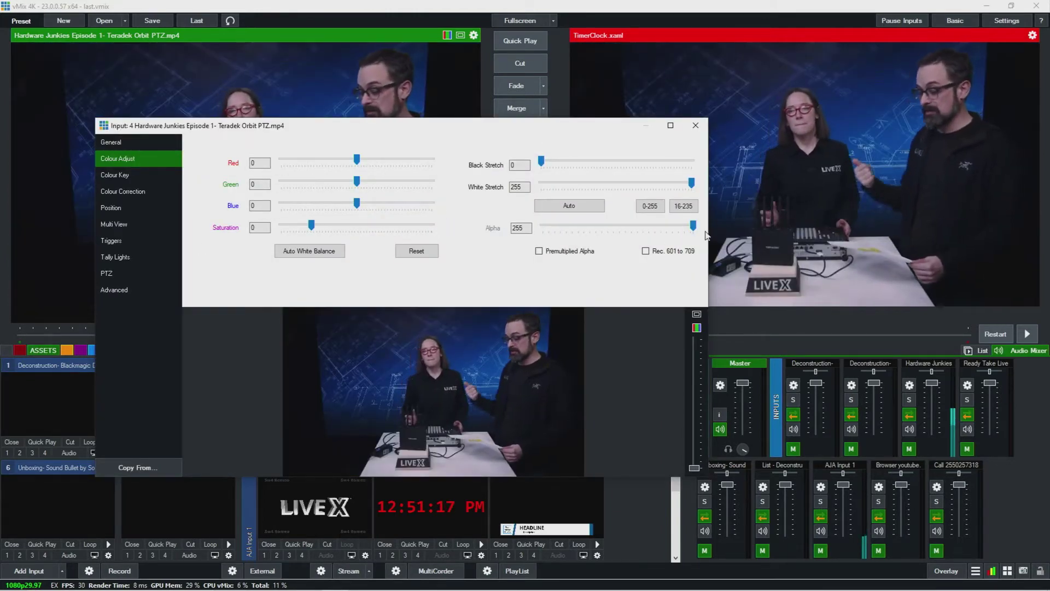
left_click_drag(693, 226, 606, 233)
left_click_drag(585, 125, 564, 146)
left_click_drag(585, 246, 763, 270)
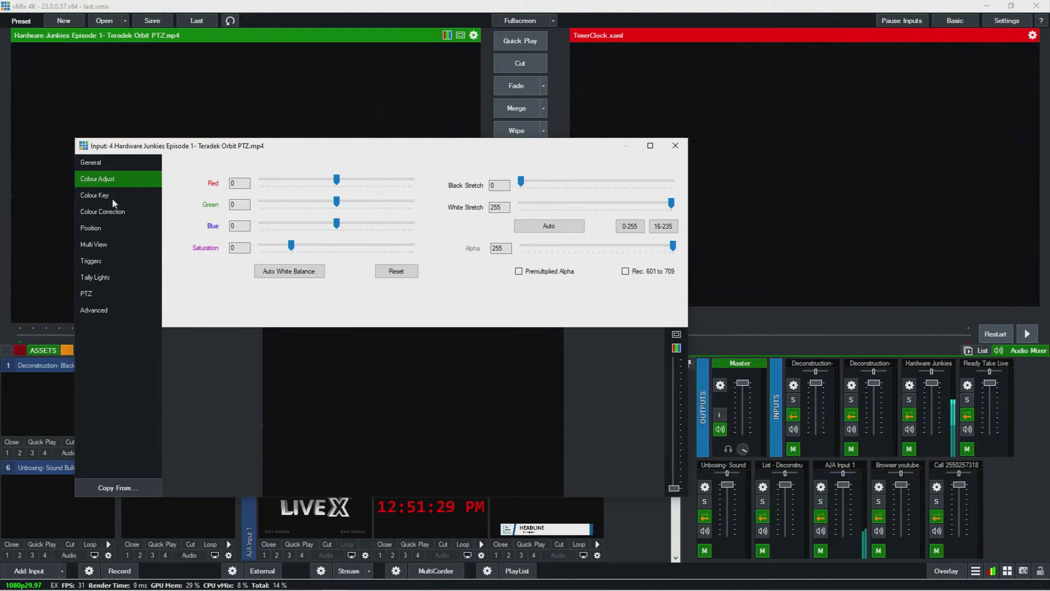
Step: View the Colour Key settings of the Hardware Junkies clip and close its settings window
left_click(94, 194)
left_click_drag(230, 146, 265, 94)
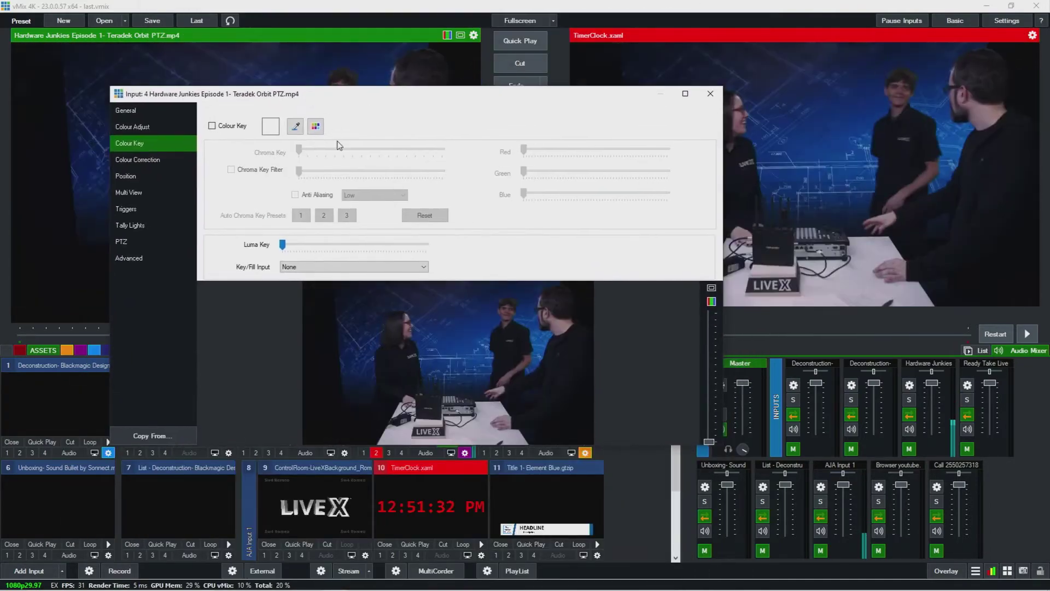
left_click(710, 99)
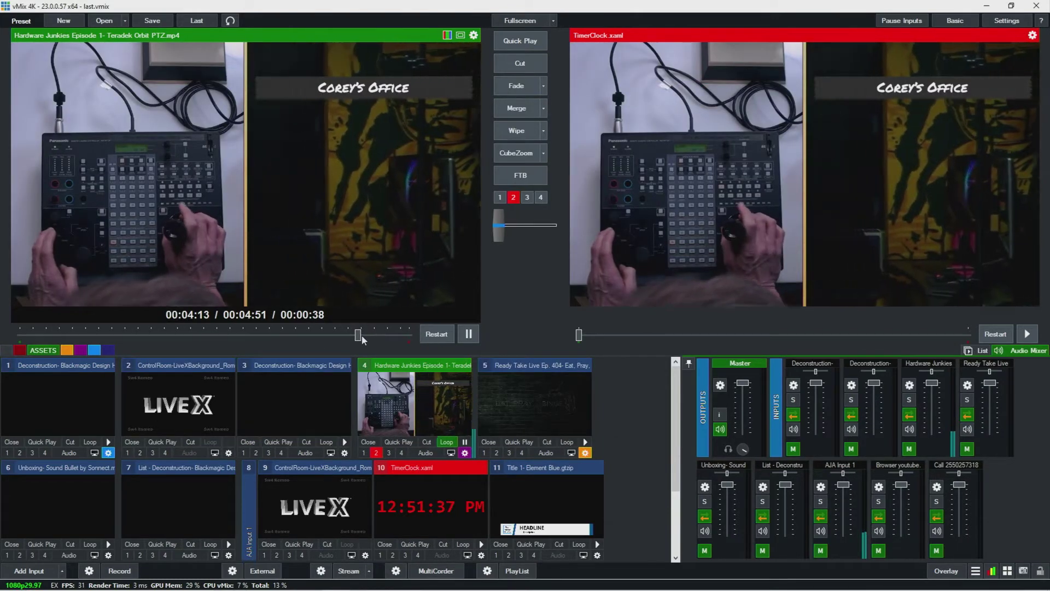
Step: Pause the Hardware Junkies clip at 00:02:17 and cut the ControlRoom-LiveXBackground_Romeo.png image to the program output
left_click_drag(357, 335, 203, 341)
left_click(470, 335)
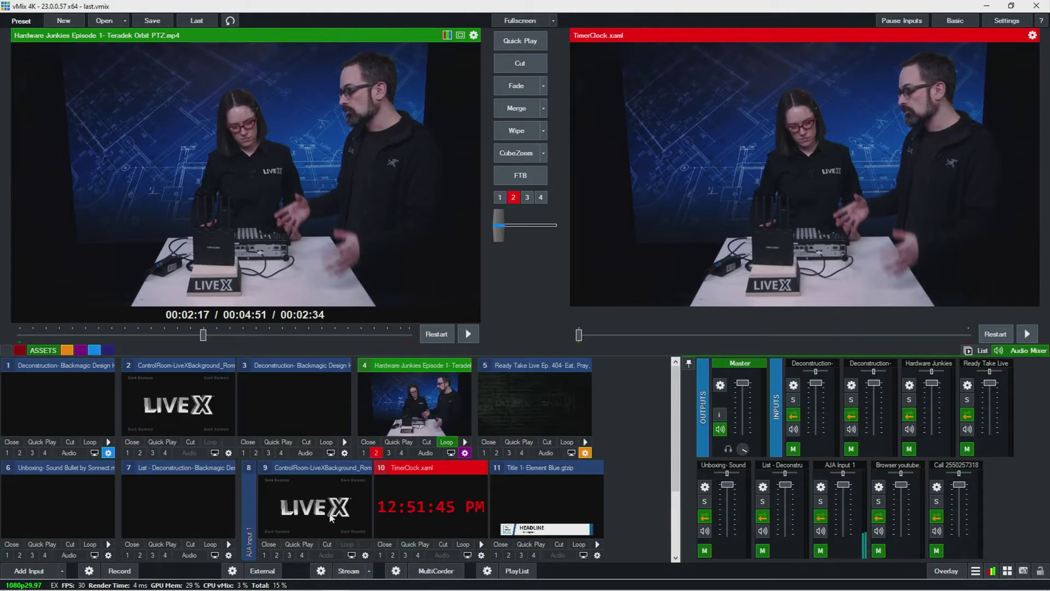
left_click(329, 520)
left_click(534, 67)
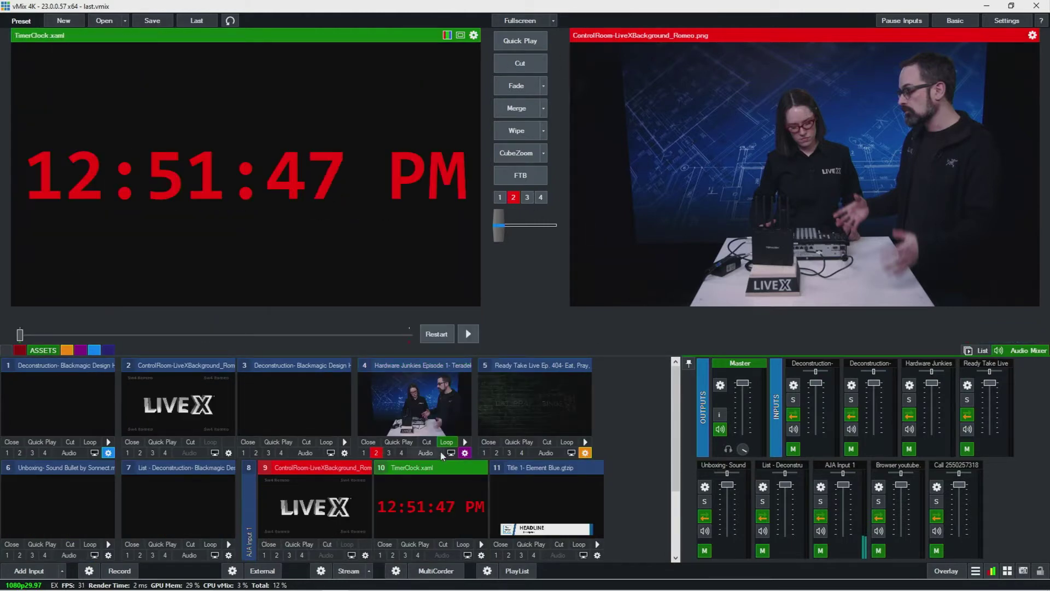
Step: Enable Colour Key on the Hardware Junkies clip, sample the blue backdrop as the key colour, and apply Auto Chroma Key Preset 1
left_click(465, 452)
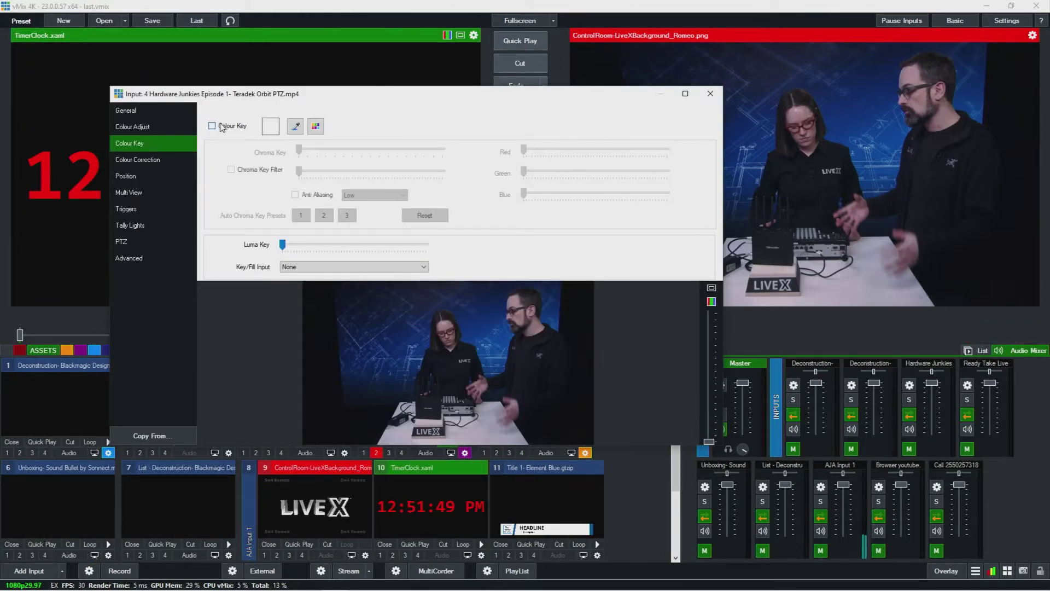
left_click(222, 126)
left_click(296, 126)
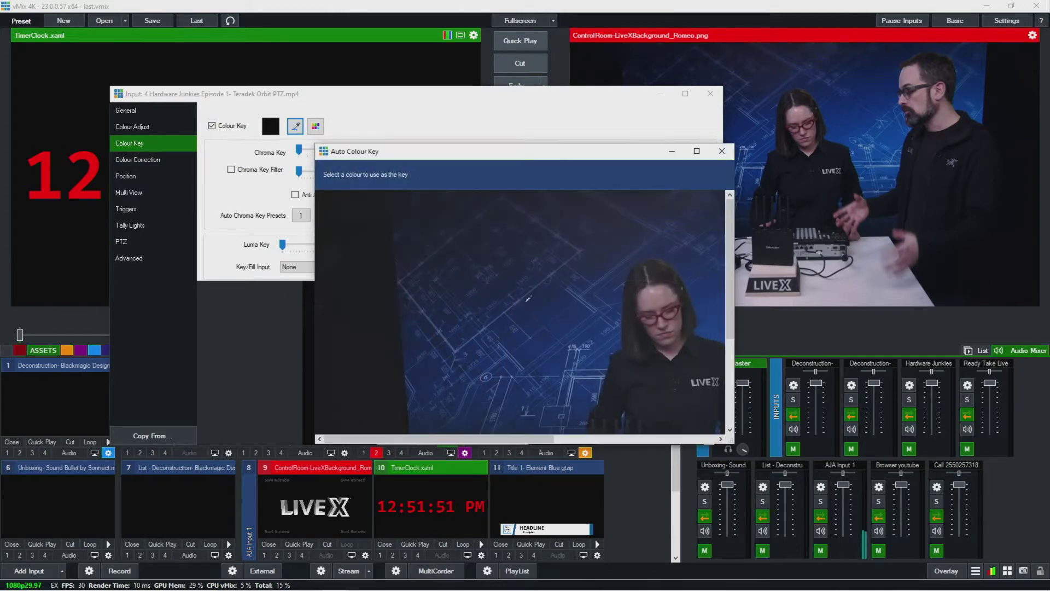
left_click(561, 305)
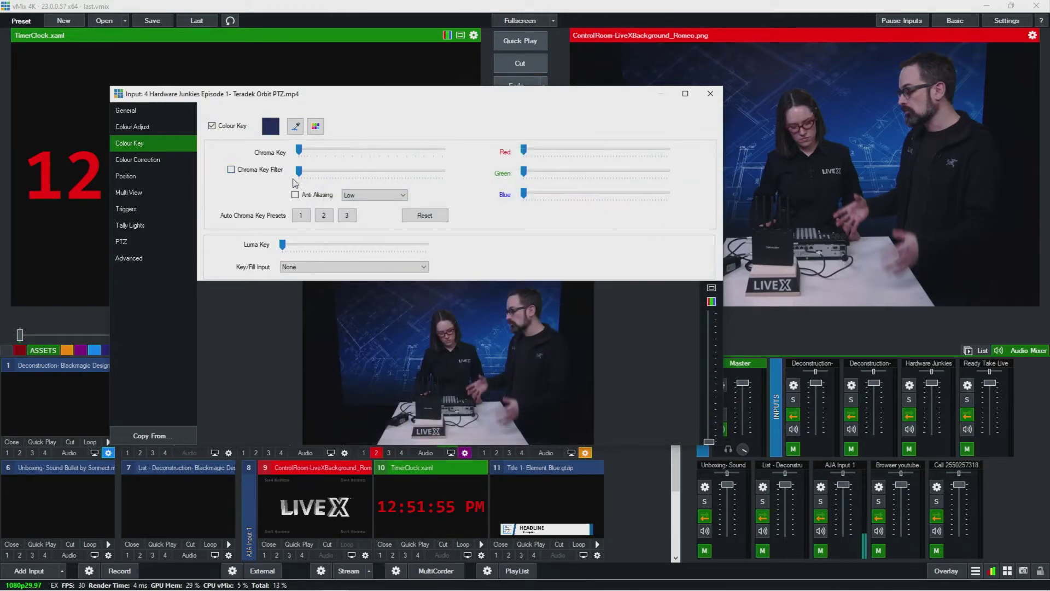
left_click(302, 216)
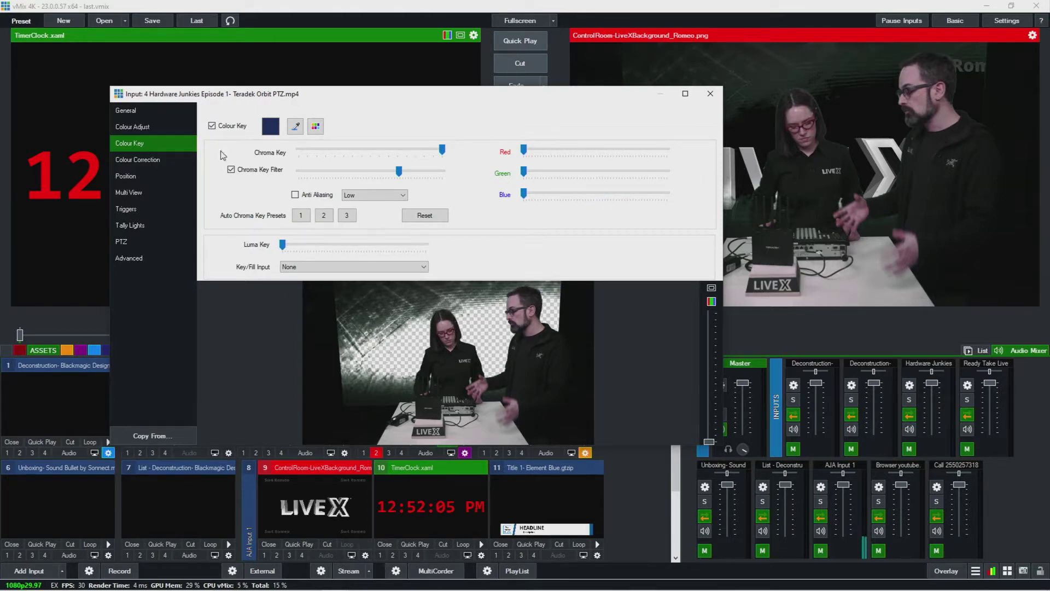
Step: Raise the Chroma Key Filter above the preset level to remove more of the blue backdrop, keeping the program output in view
mouse_move(400, 175)
left_mouse_down()
mouse_move(441, 176)
mouse_move(295, 176)
mouse_move(412, 174)
mouse_move(388, 181)
left_mouse_up()
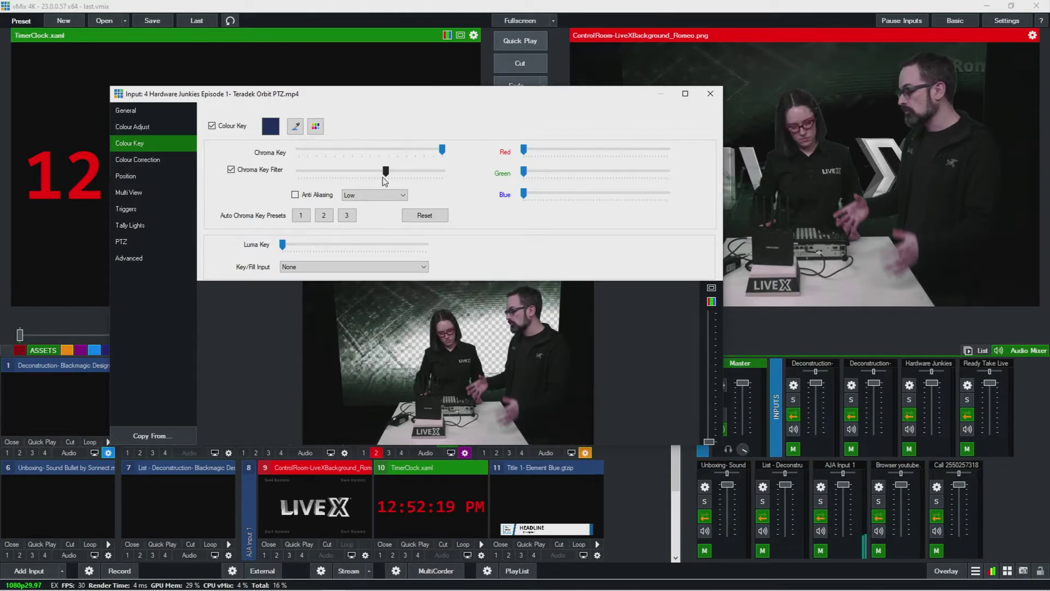
left_click_drag(398, 171, 424, 185)
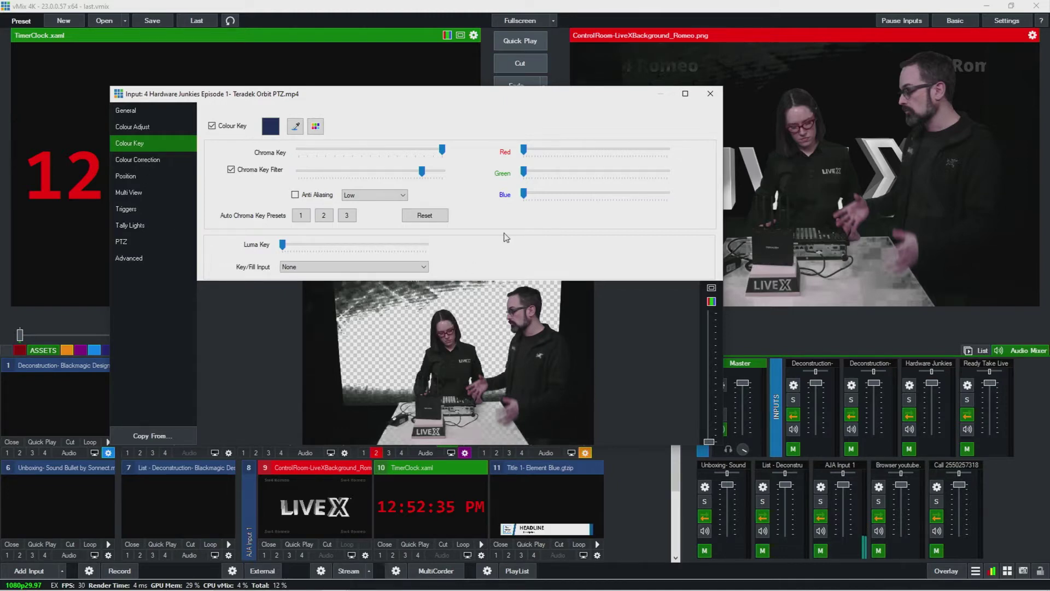
left_click_drag(557, 105, 497, 96)
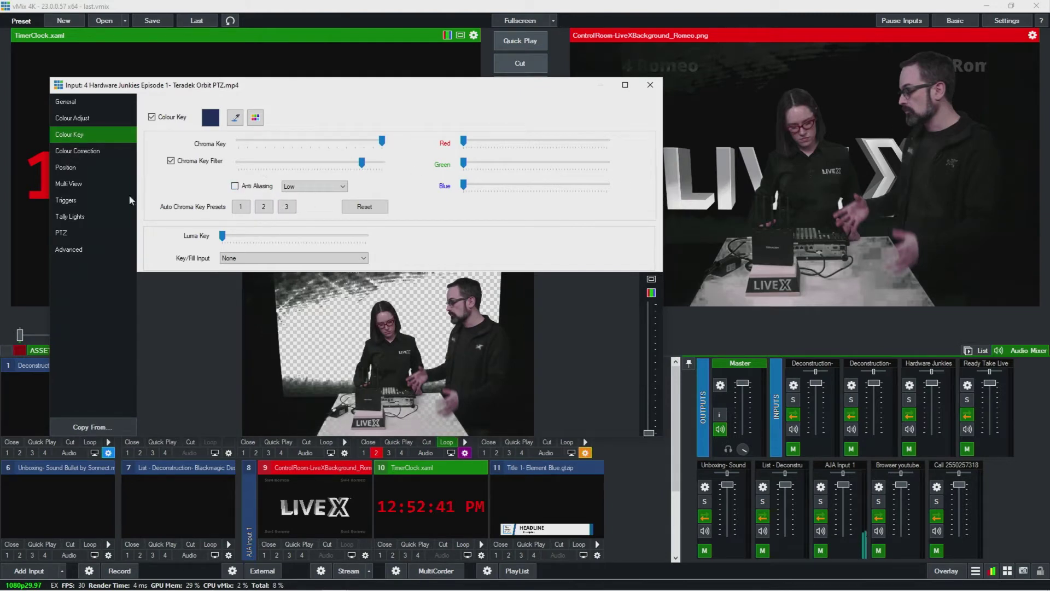
Step: Frame the woman in the keyed clip by setting Zoom to 2.922 and Pan Y to -0.96, and close the input settings
left_click(66, 170)
left_click_drag(263, 124, 292, 122)
left_click_drag(263, 202, 234, 225)
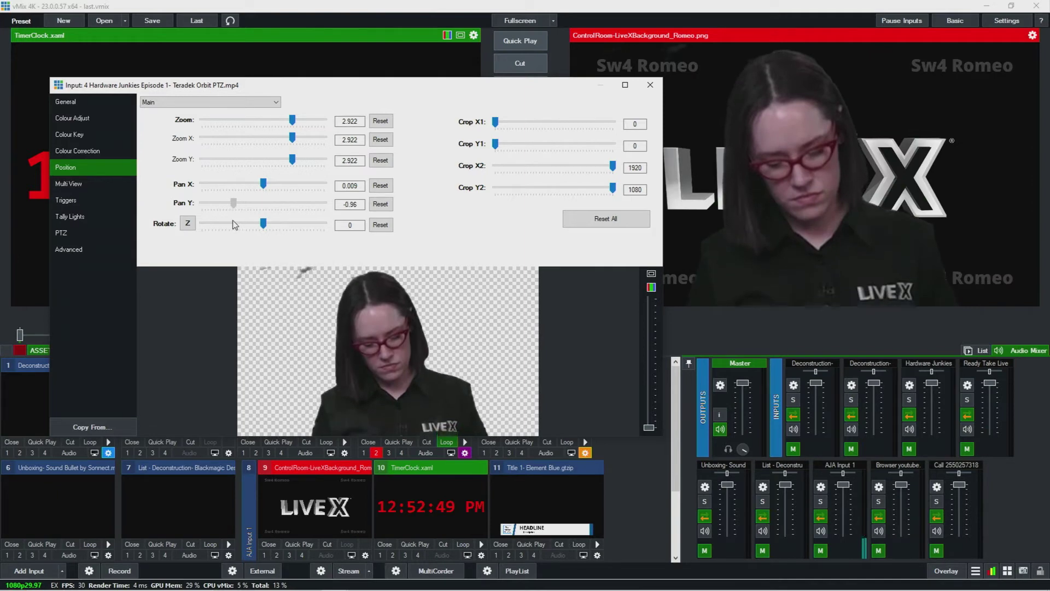
left_click(651, 86)
Step: Load the virtualstudiosets.com_9B_LEFT virtual set into preview and open its layer setup
scroll(11, 505, "down", 1)
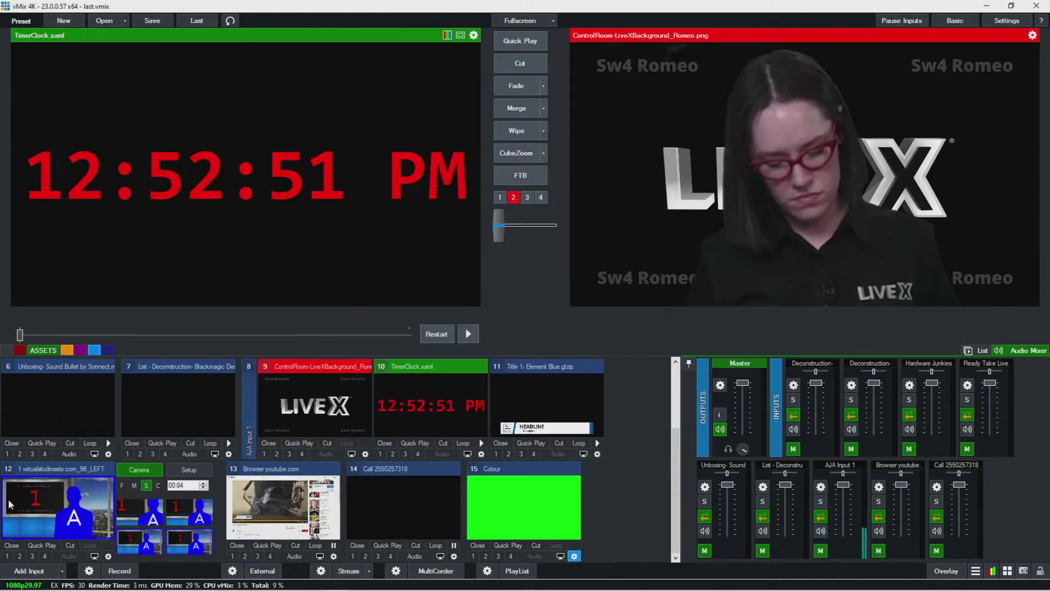
left_click(90, 524)
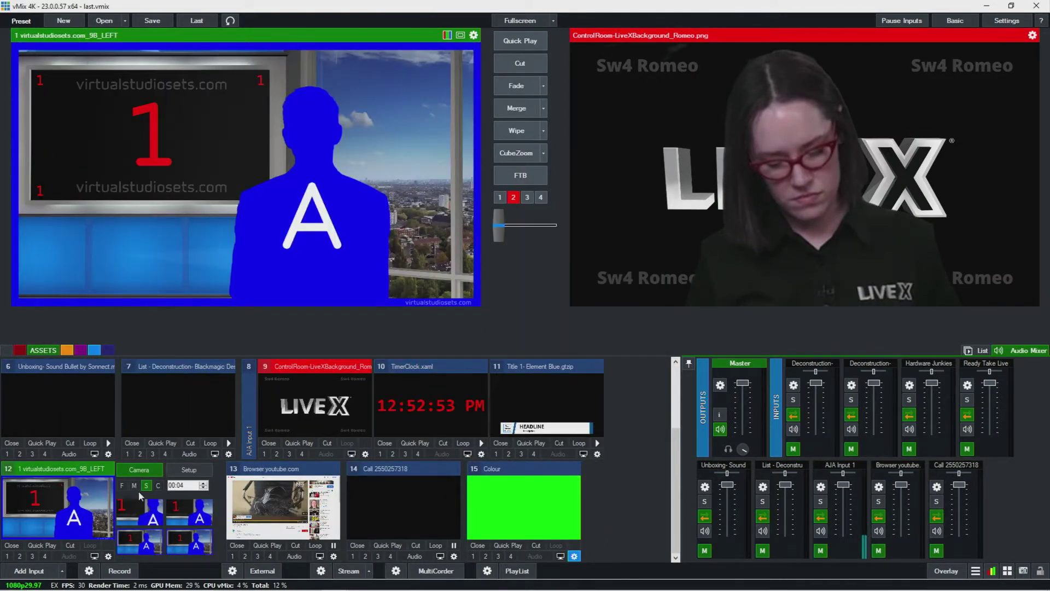
left_click(185, 472)
Step: Try the Hardware Junkies clip as the input of the Skyline layer, and set that layer's input back to None
left_click(174, 502)
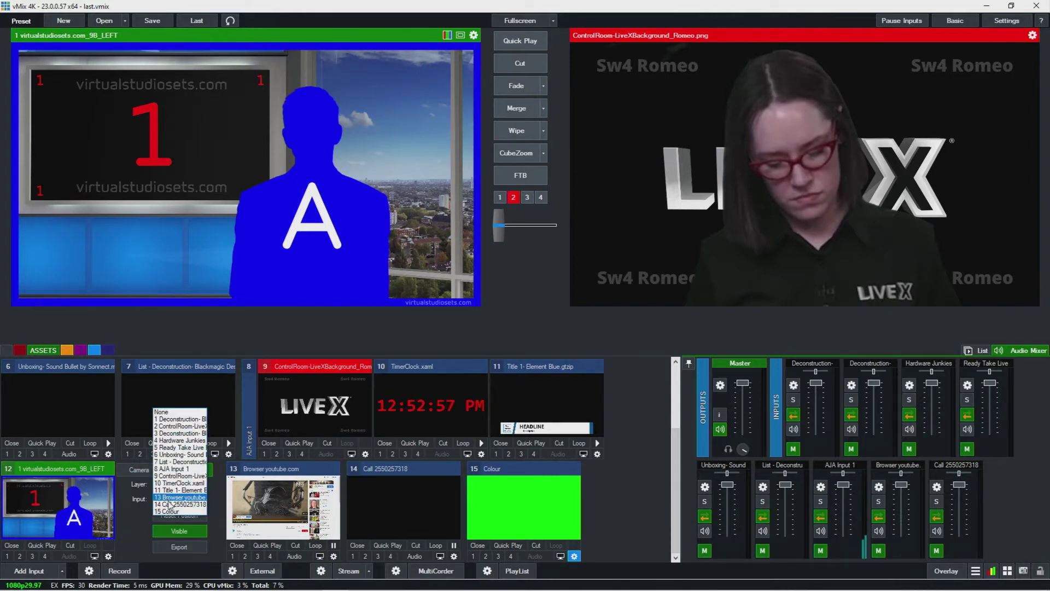
left_click(181, 440)
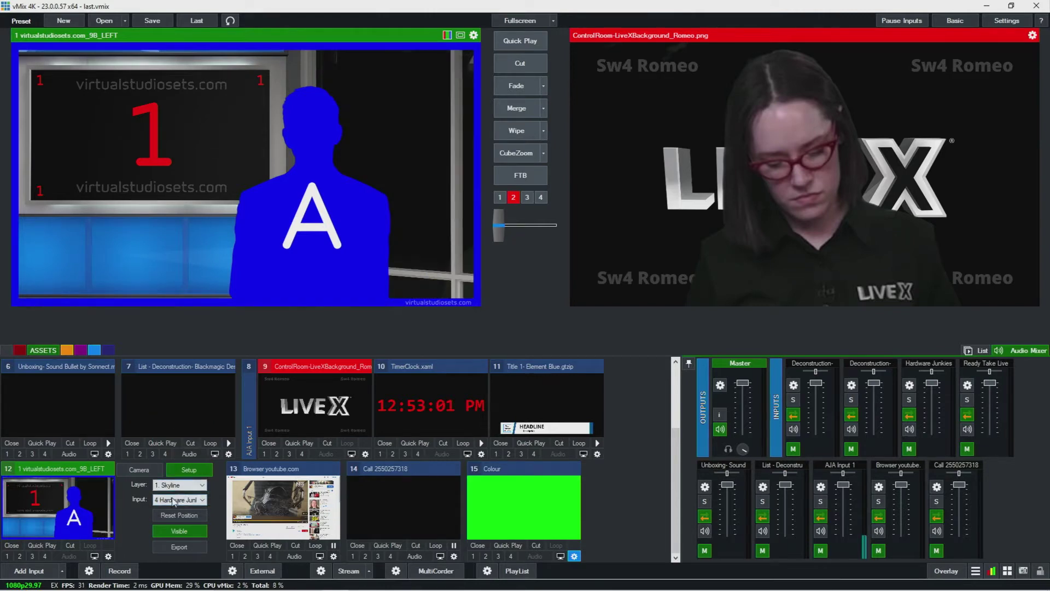
left_click(174, 501)
scroll(180, 438, "up", 3)
left_click(181, 391)
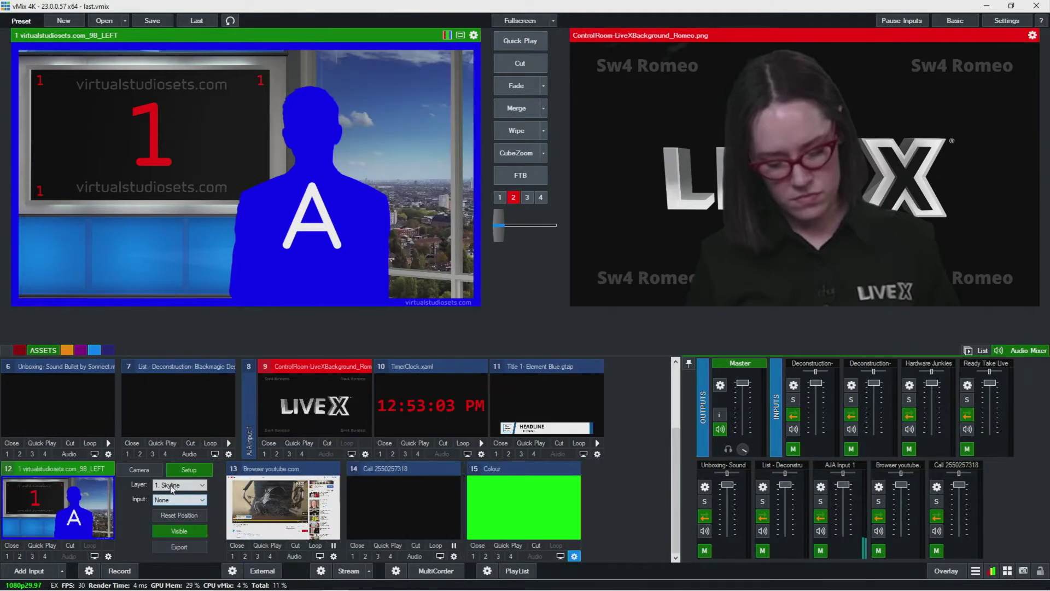
Step: Assign the Hardware Junkies clip as the input of the virtual set's Talent A layer
left_click(175, 524)
left_click(180, 501)
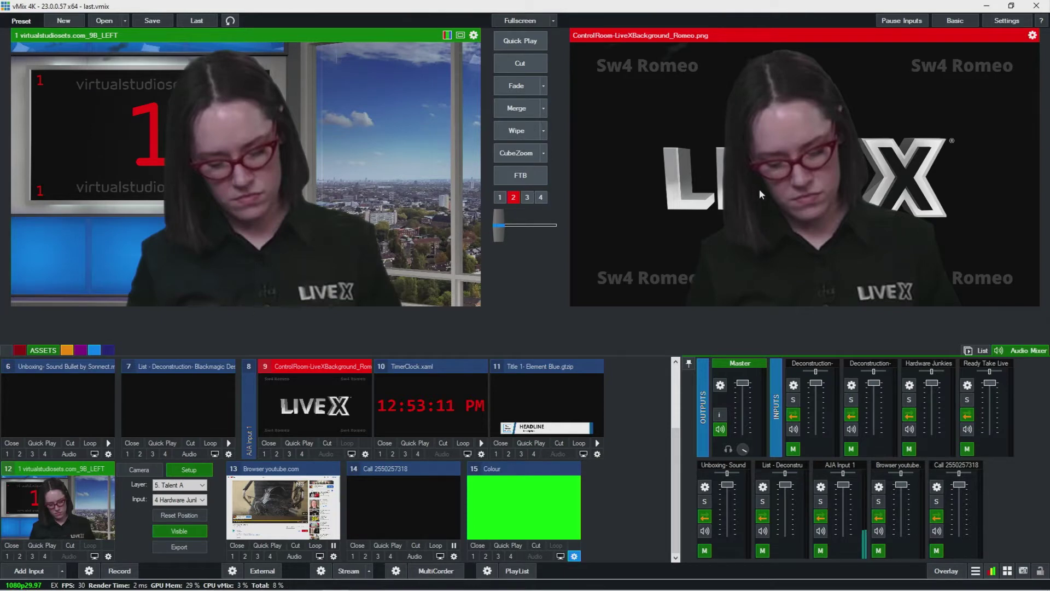
Step: Set the Key/Fill Input of the Hardware Junkies clip to 8 AJA Input 1 in its Colour Key settings
scroll(322, 435, "up", 1)
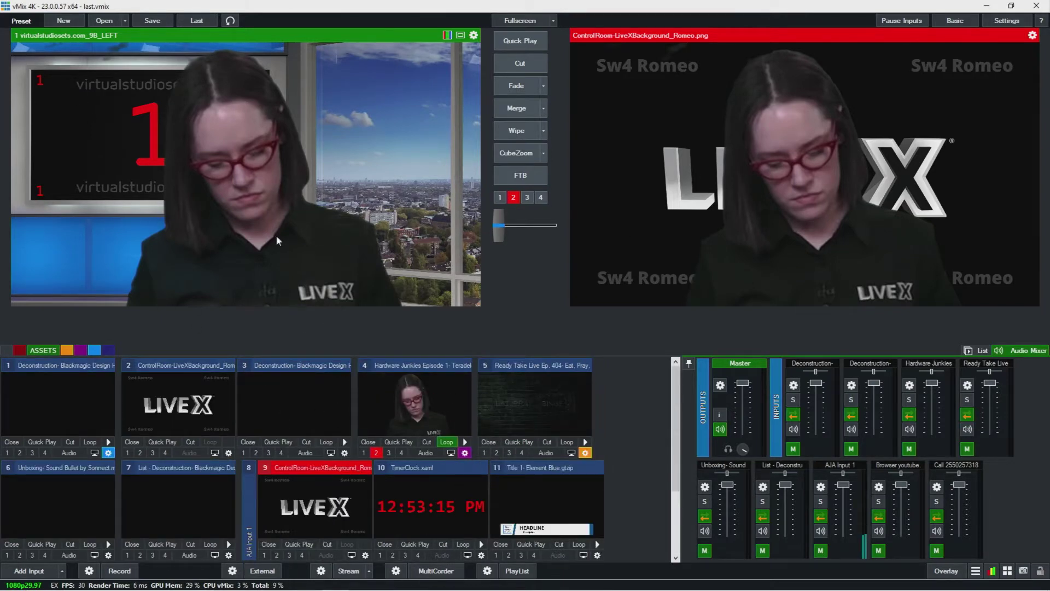
left_click(464, 453)
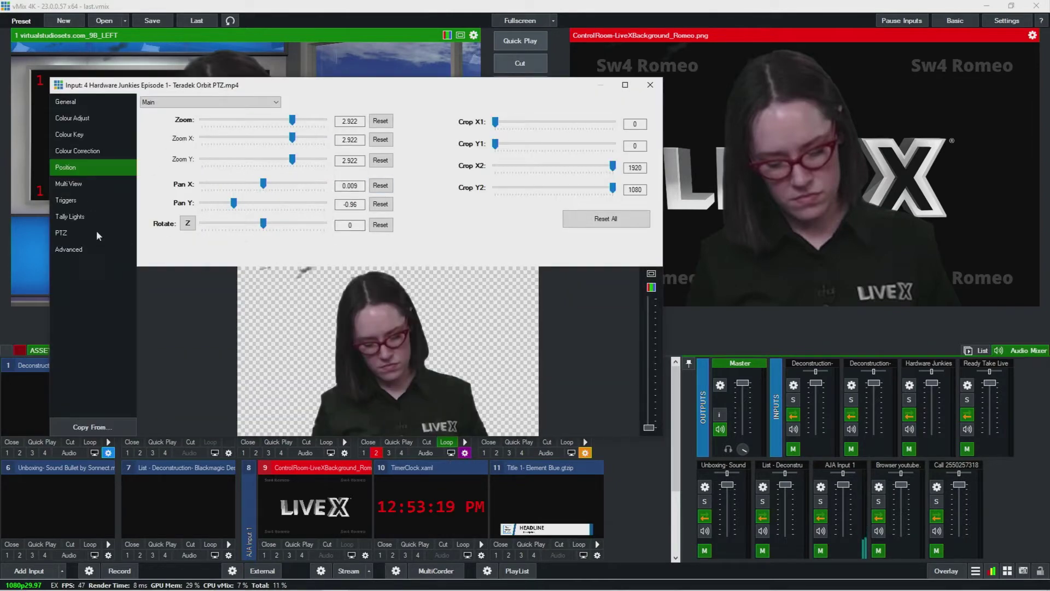
left_click(77, 134)
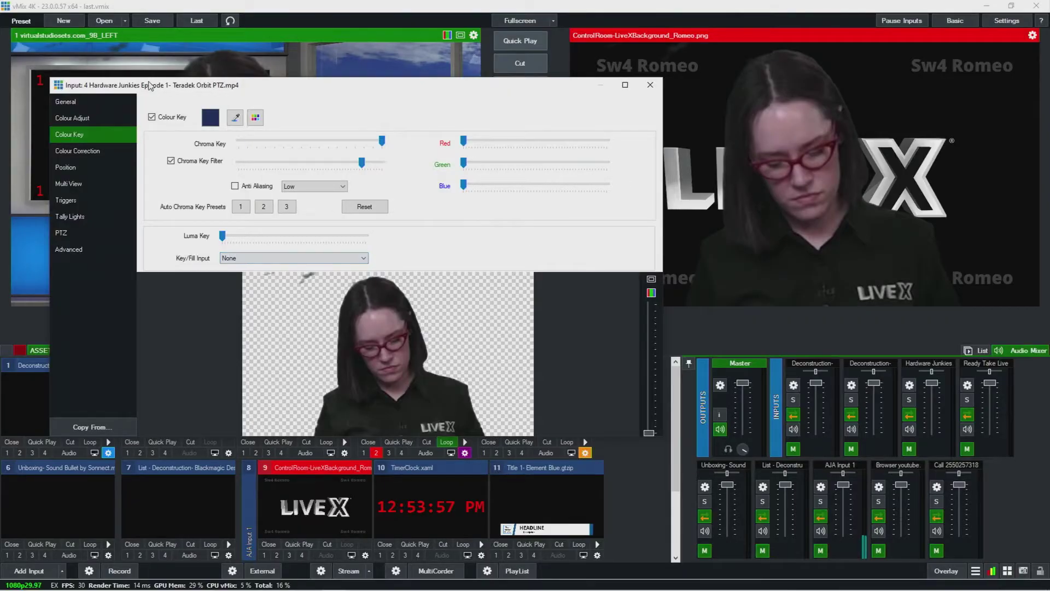
left_click(236, 258)
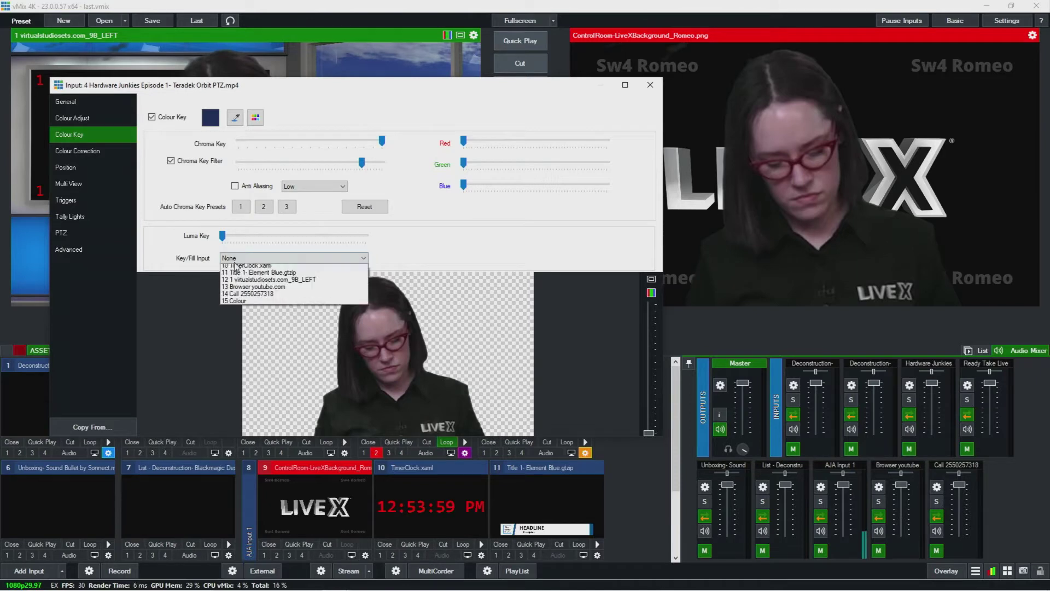
left_click(249, 318)
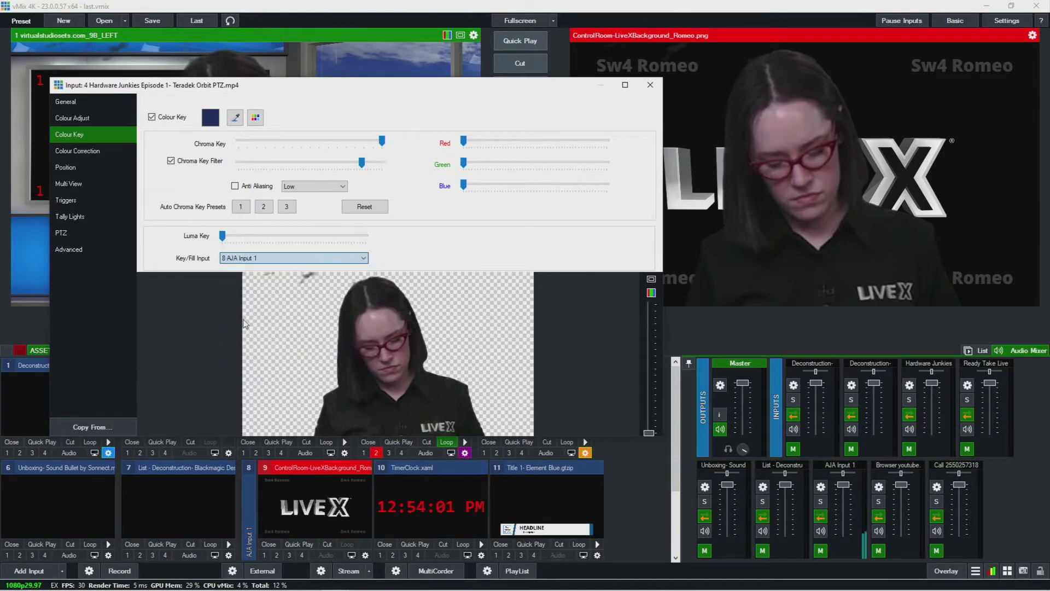
Step: Try a slightly raised Luma Key level on the Hardware Junkies clip
left_click_drag(222, 235, 245, 251)
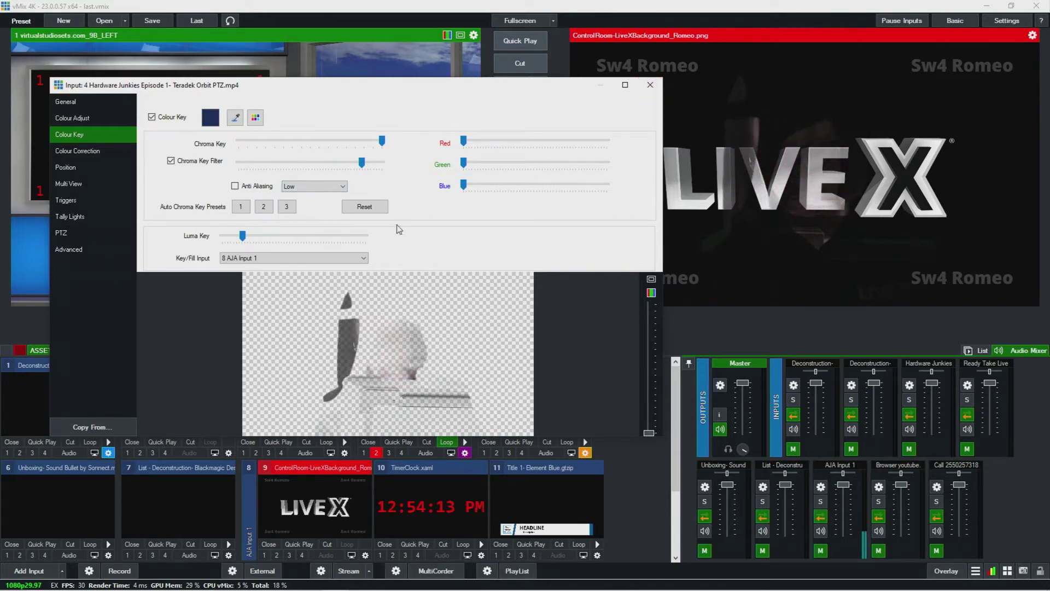
left_click(82, 151)
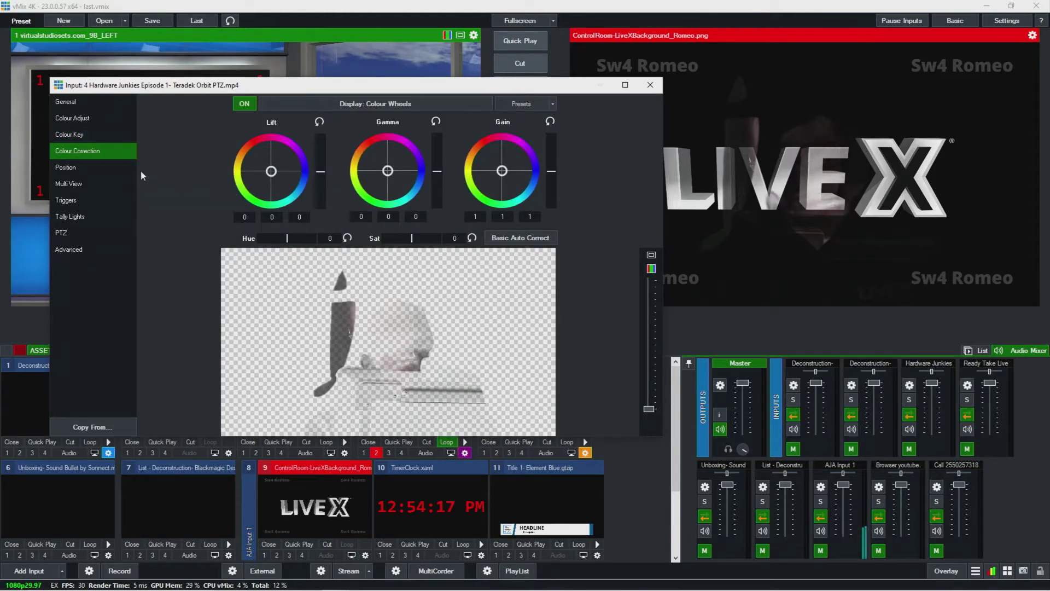
left_click(98, 115)
left_click(91, 131)
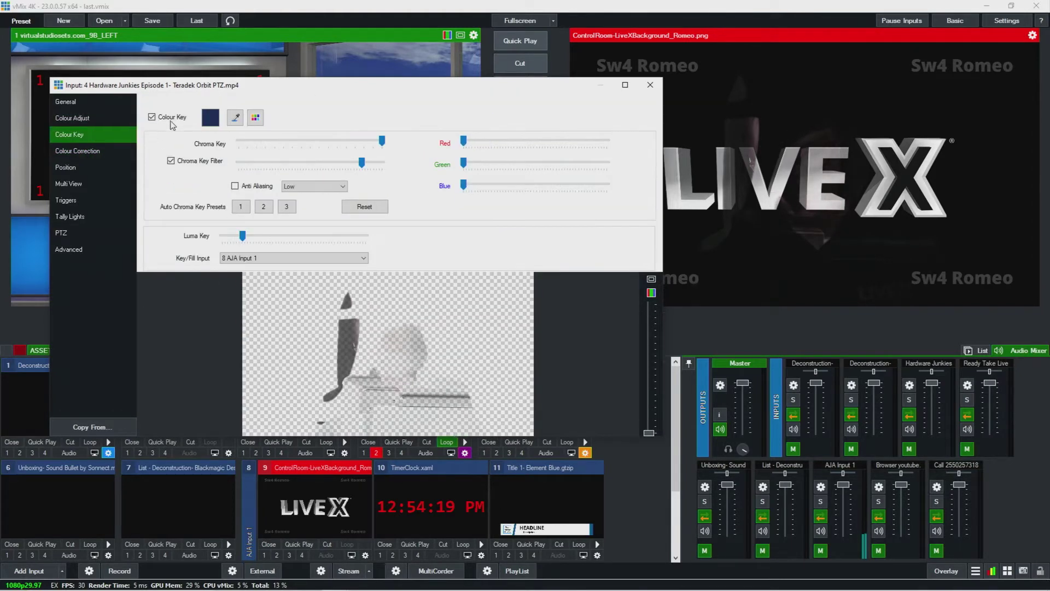
Step: Clear the clip's keying by disabling Colour Key, lowering Luma Key to its minimum and setting Key/Fill Input to None
left_click(171, 119)
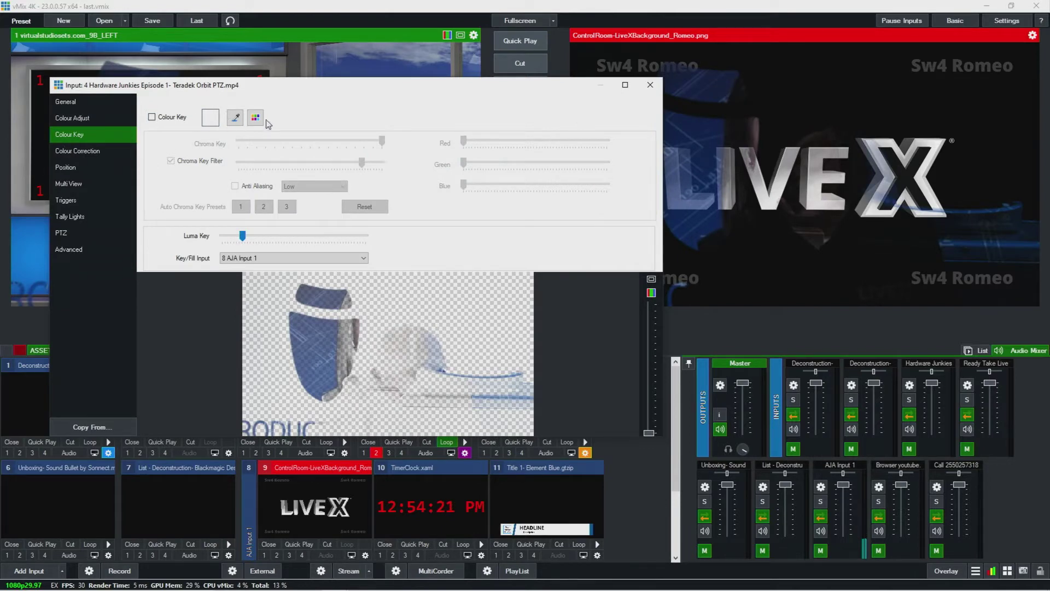
left_click_drag(244, 237, 210, 249)
left_click(235, 258)
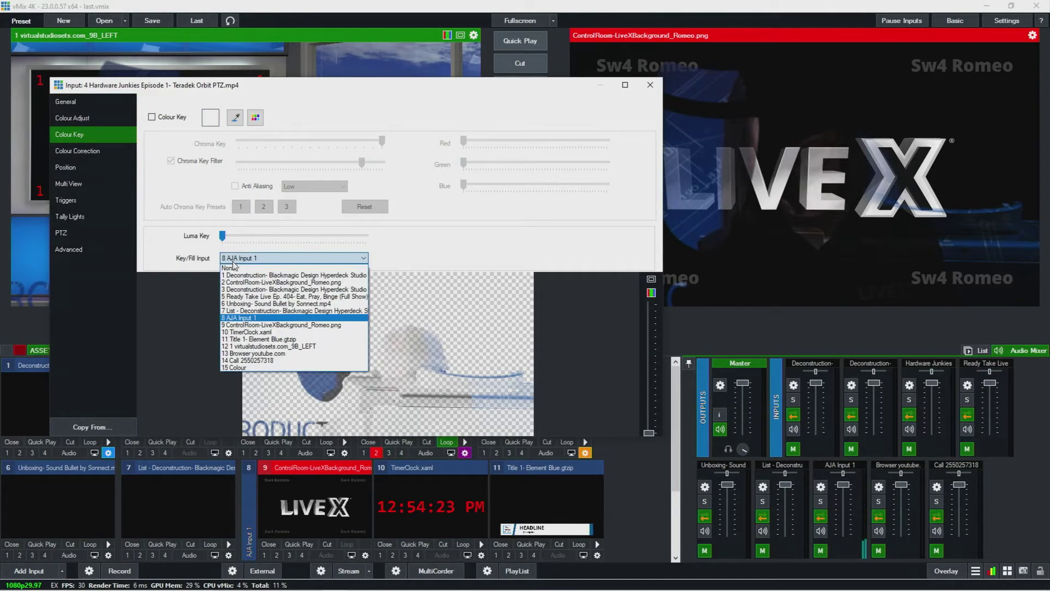
left_click(235, 268)
Step: Reset the Zoom, Pan X and Pan Y values in the clip's Position settings
left_click(82, 167)
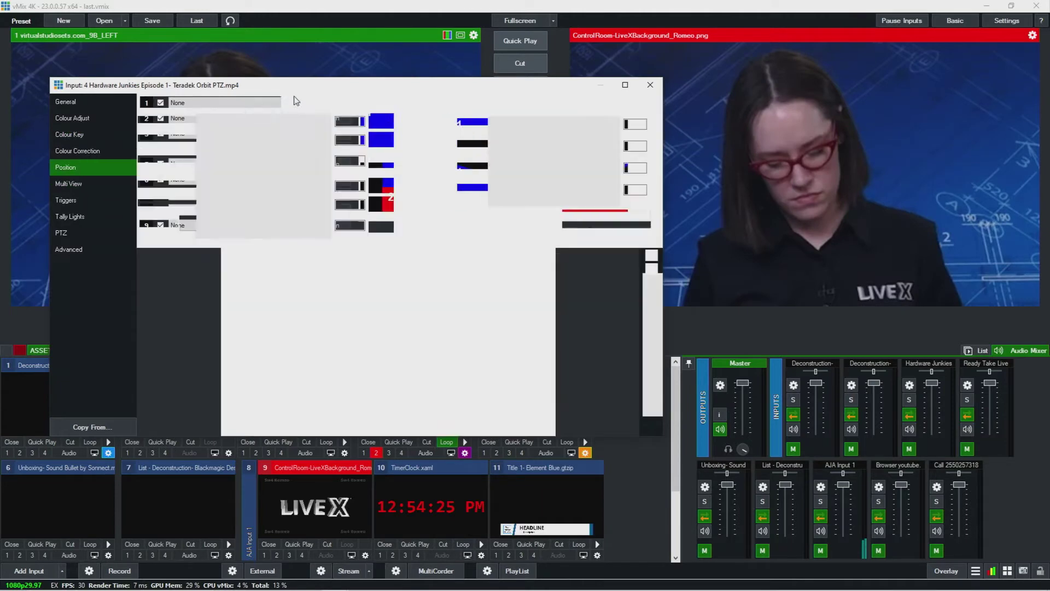
left_click(382, 121)
left_click(380, 186)
left_click(380, 204)
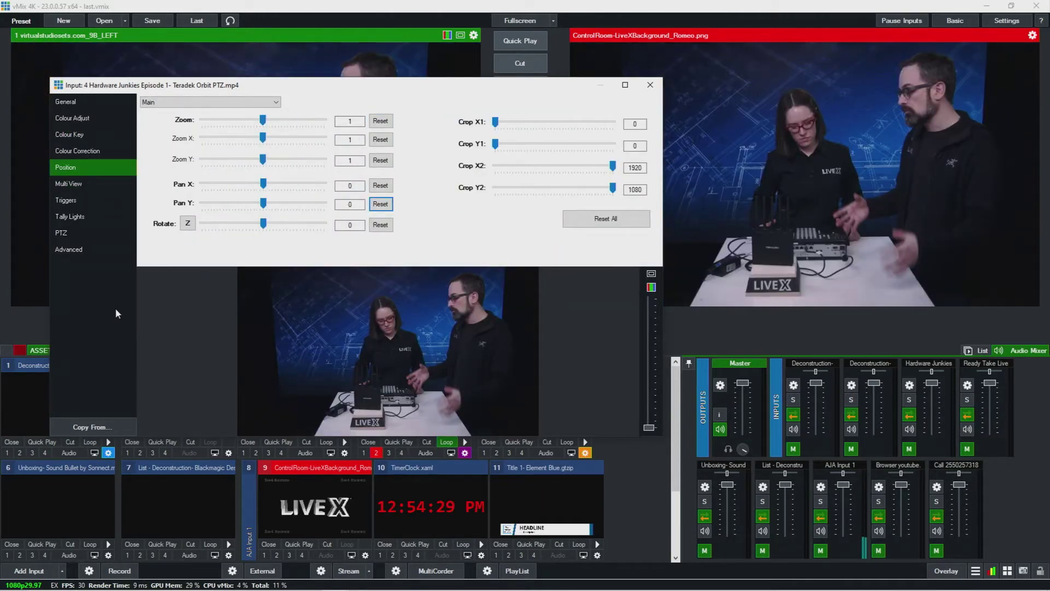
Step: Start the External output
left_click(263, 572)
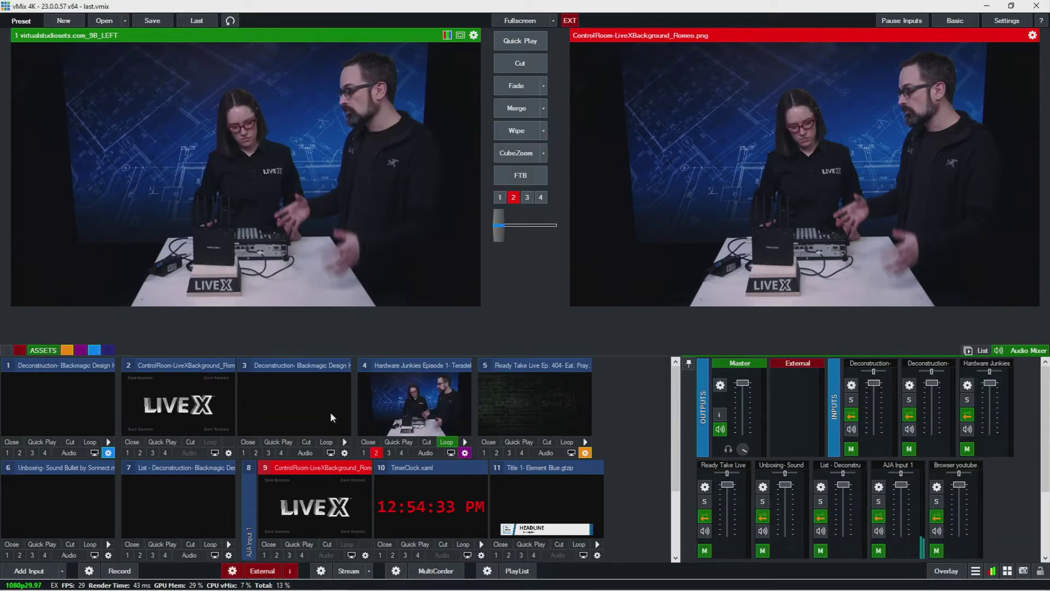
Step: Colour-correct the Hardware Junkies clip with Lift at about -0.1/0.1/0.08, Gamma about 0.08/-0.29/0.29 and Gain about 0.95/1.31/0.69
left_click(465, 453)
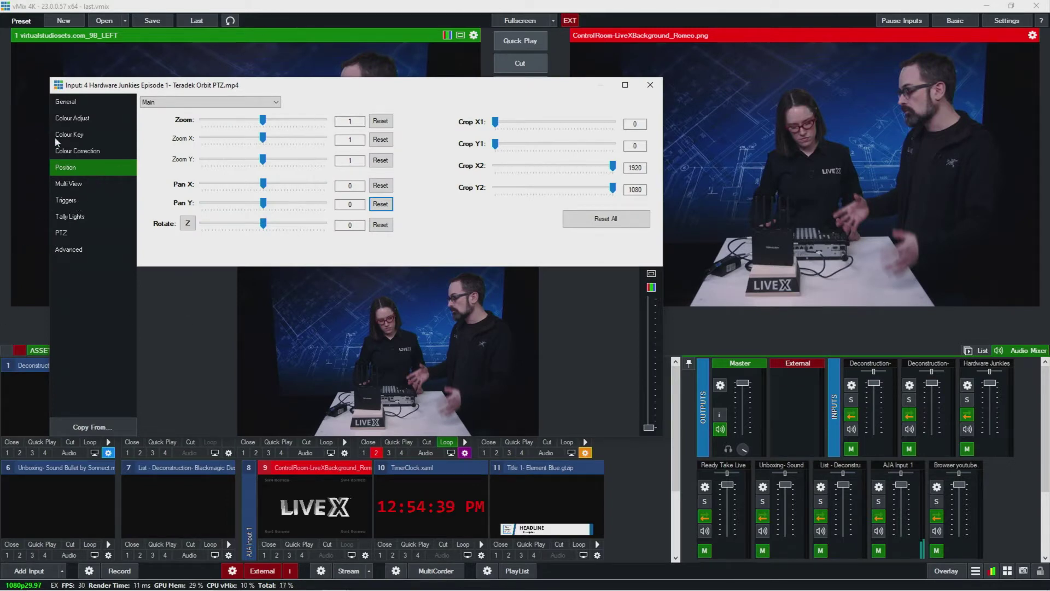
left_click(70, 151)
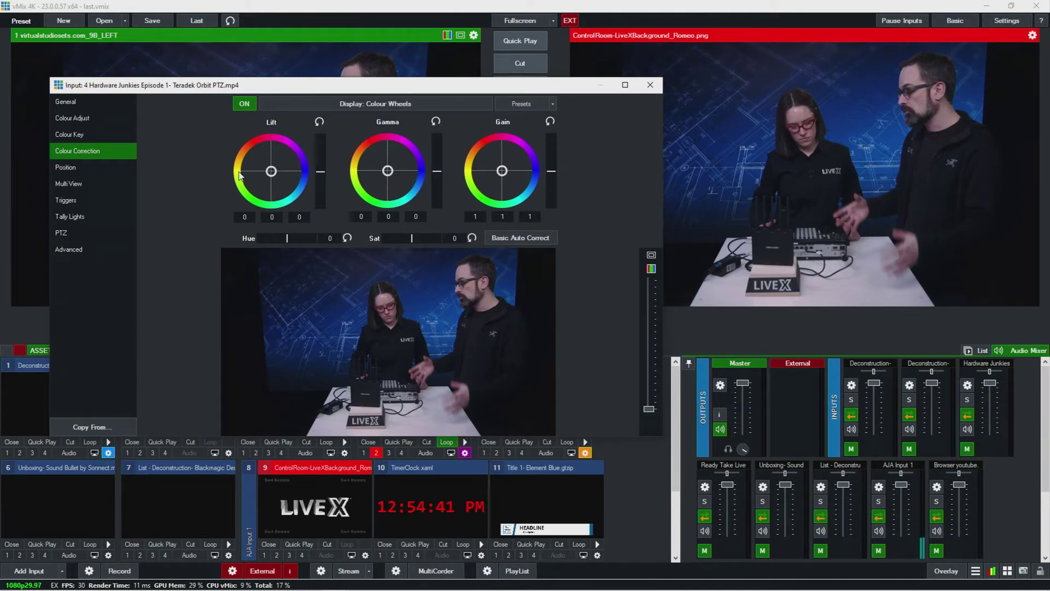
mouse_move(279, 170)
left_mouse_down()
mouse_move(324, 219)
mouse_move(228, 127)
mouse_move(277, 100)
mouse_move(275, 184)
left_mouse_up()
left_click_drag(407, 179, 418, 152)
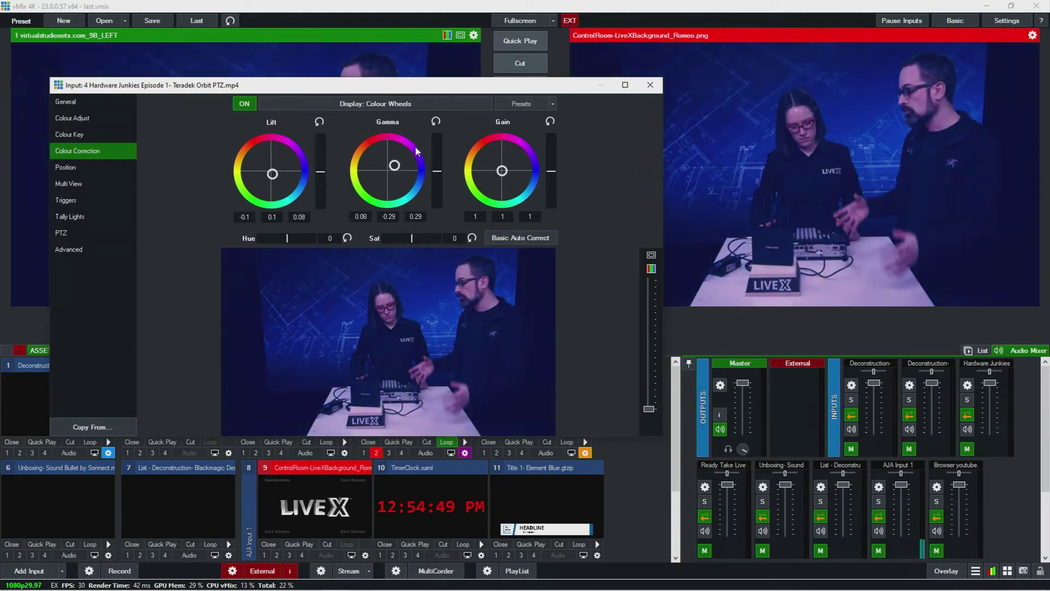
left_click_drag(495, 192, 475, 199)
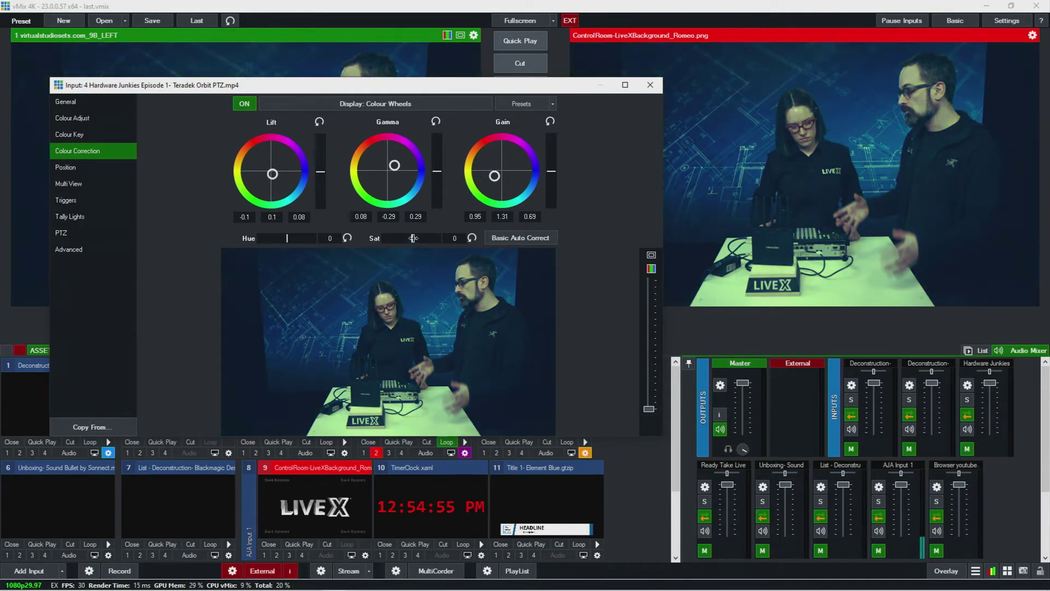
Step: Set the clip's saturation to about 0.38 and hue to about -0.07, and view the colour correction preset options
left_click_drag(412, 238, 454, 247)
mouse_move(287, 238)
left_mouse_down()
mouse_move(250, 248)
mouse_move(284, 237)
left_mouse_up()
left_click(553, 103)
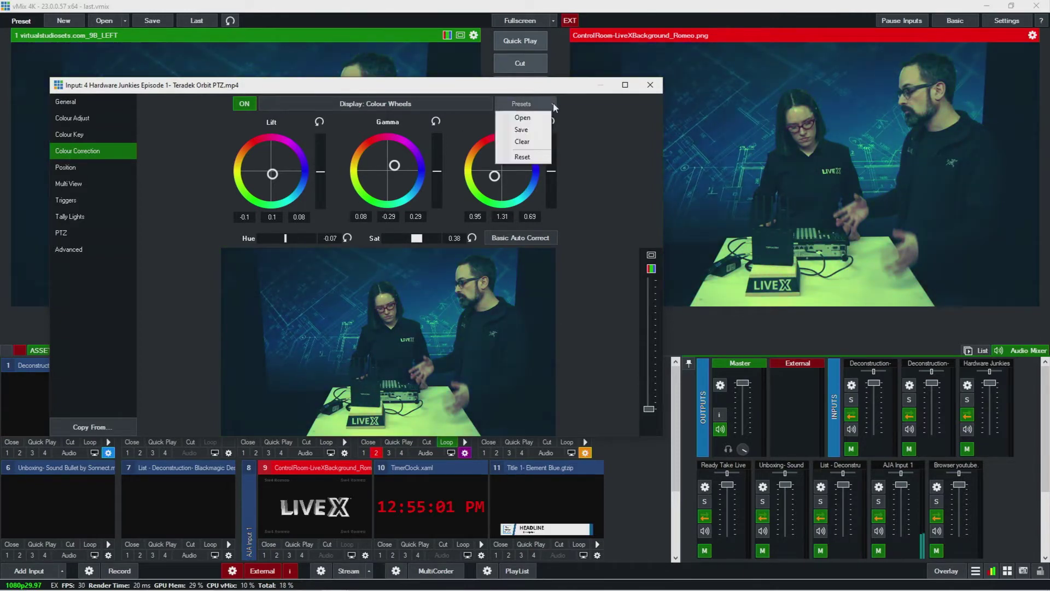
left_click(535, 103)
left_click(539, 101)
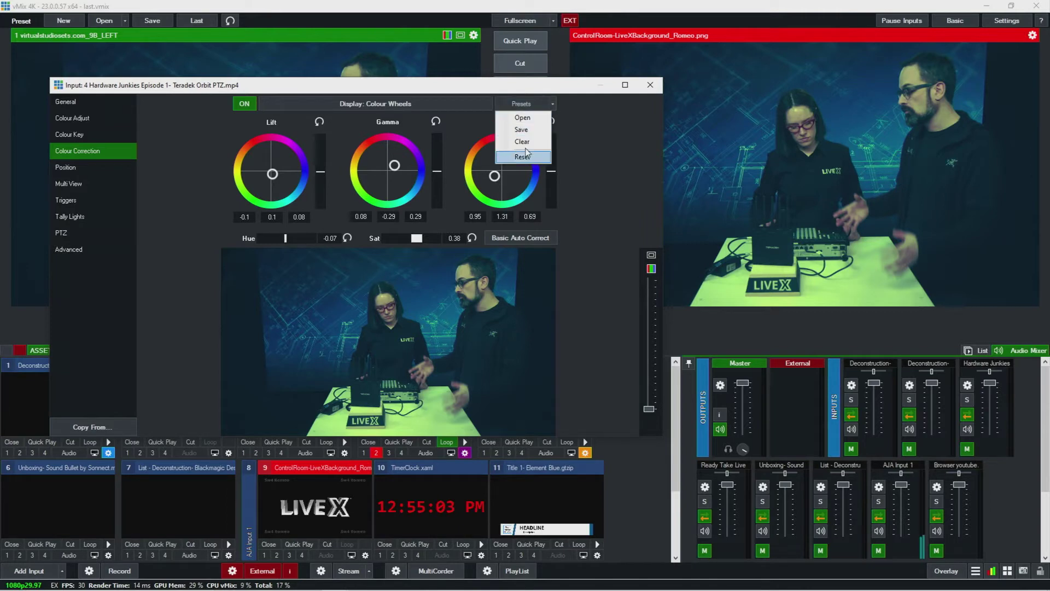
left_click(581, 193)
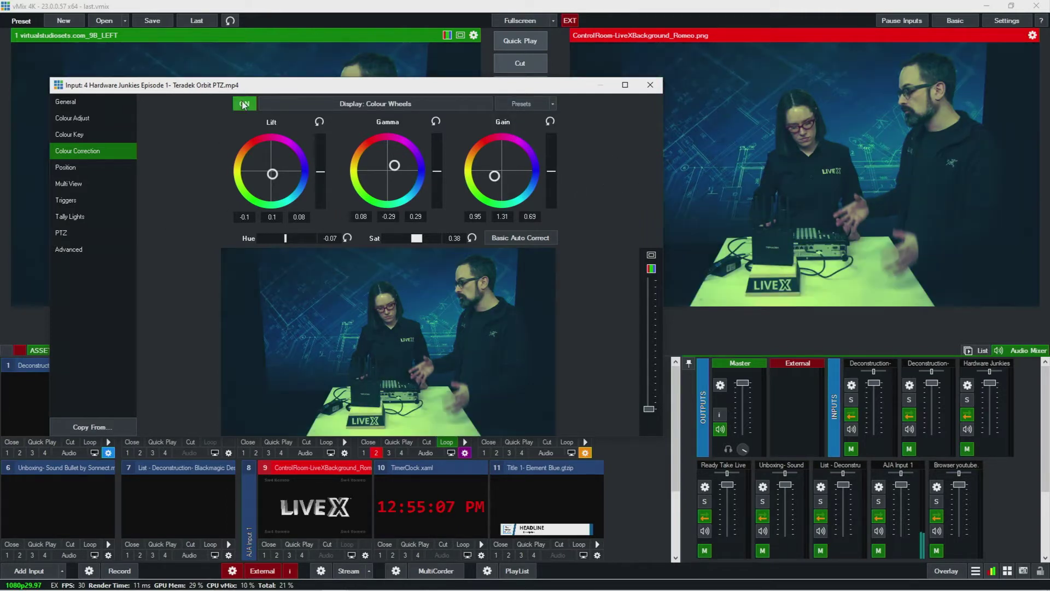
Step: Apply Basic Auto Correct to the clip and adjust its overall Gain to about 1.01/1.29/0.94
left_click(552, 238)
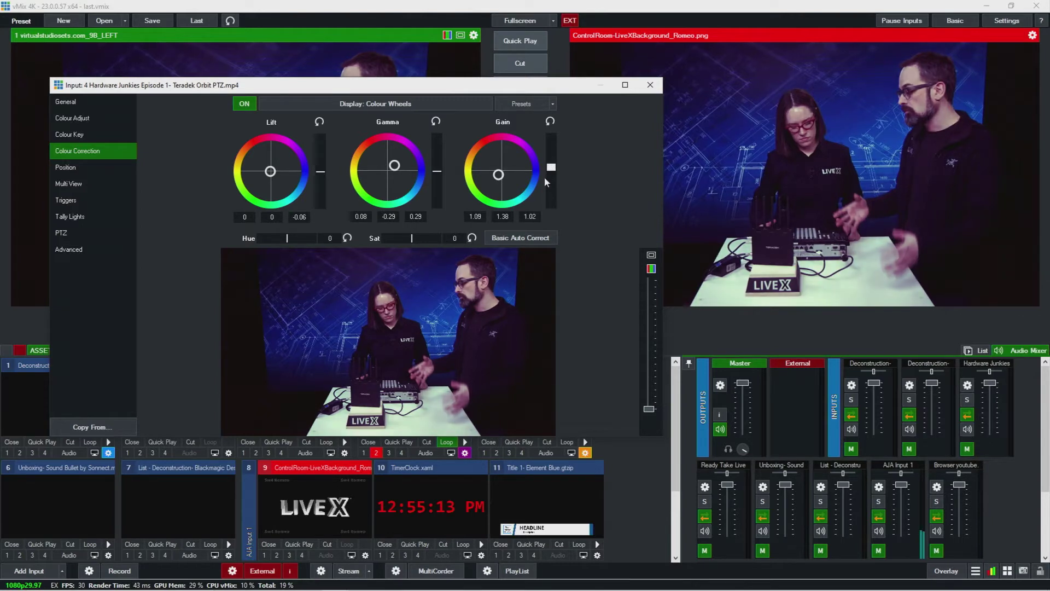
left_click_drag(549, 164, 575, 184)
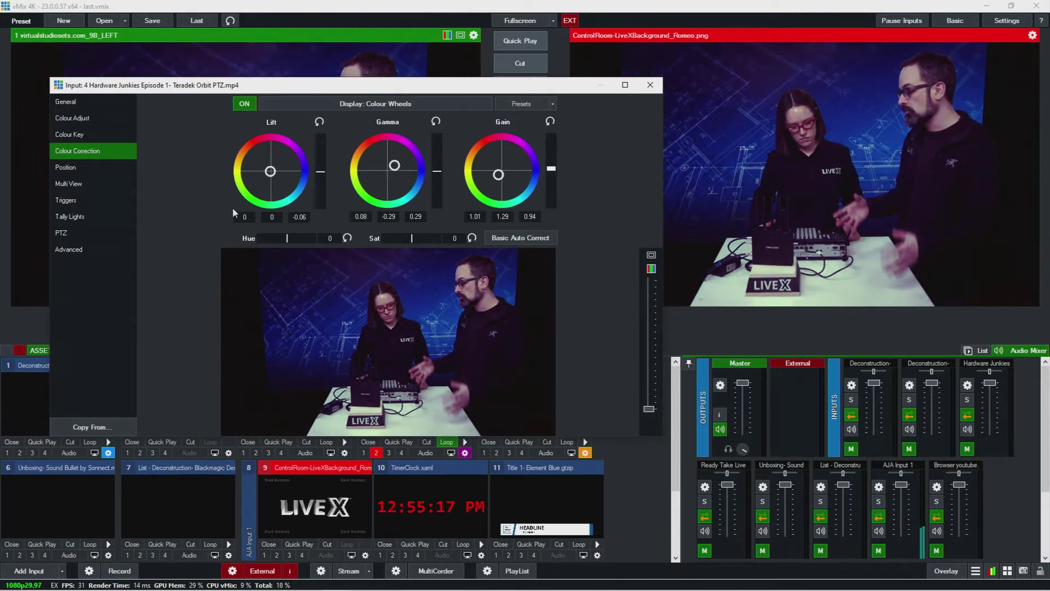
Step: Try changing the clip's Zoom, Pan X to about -0.386 and Pan Y to about -0.422, and reset each value
left_click(91, 171)
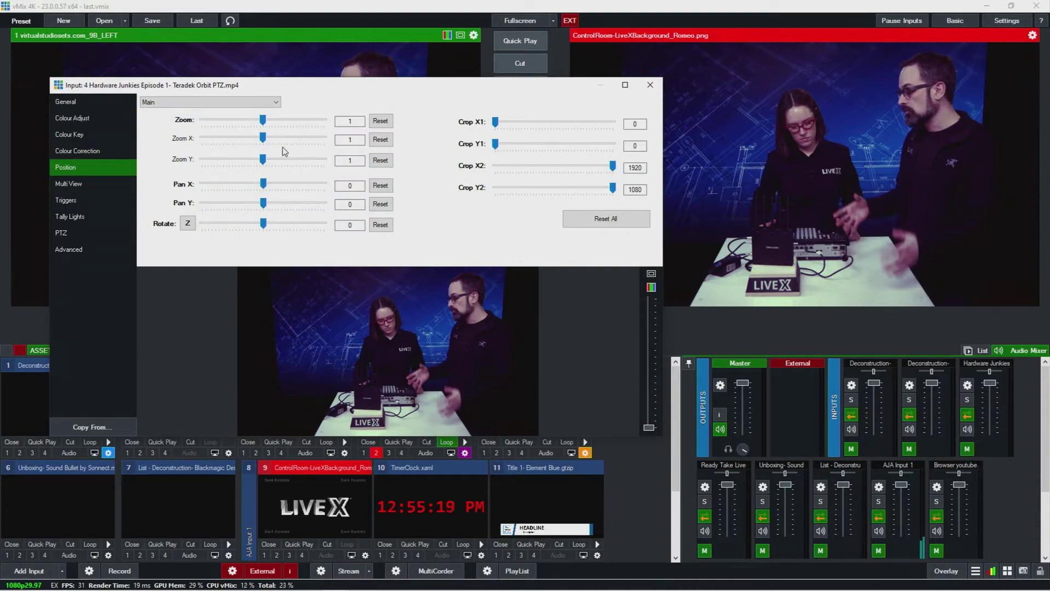
left_click(208, 103)
left_click(394, 133)
left_click_drag(262, 120, 251, 185)
left_click(380, 120)
left_click(269, 205)
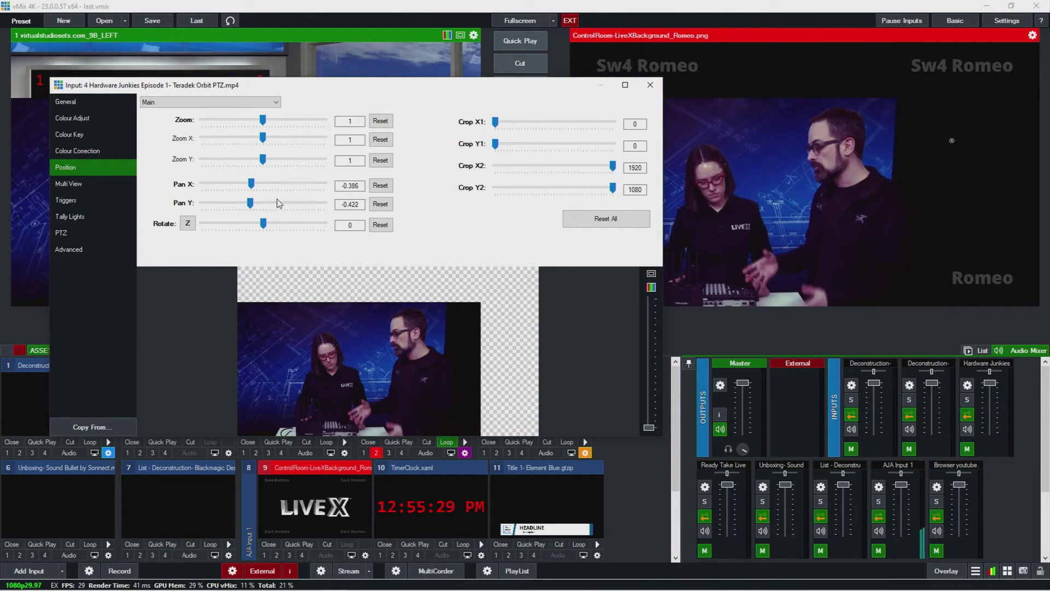
left_click(381, 185)
left_click(380, 203)
Step: Try rotating the clip about the Z axis by about 0.37, by 3.14 and by 1.57
mouse_move(262, 229)
left_mouse_down()
mouse_move(248, 230)
mouse_move(266, 224)
left_mouse_up()
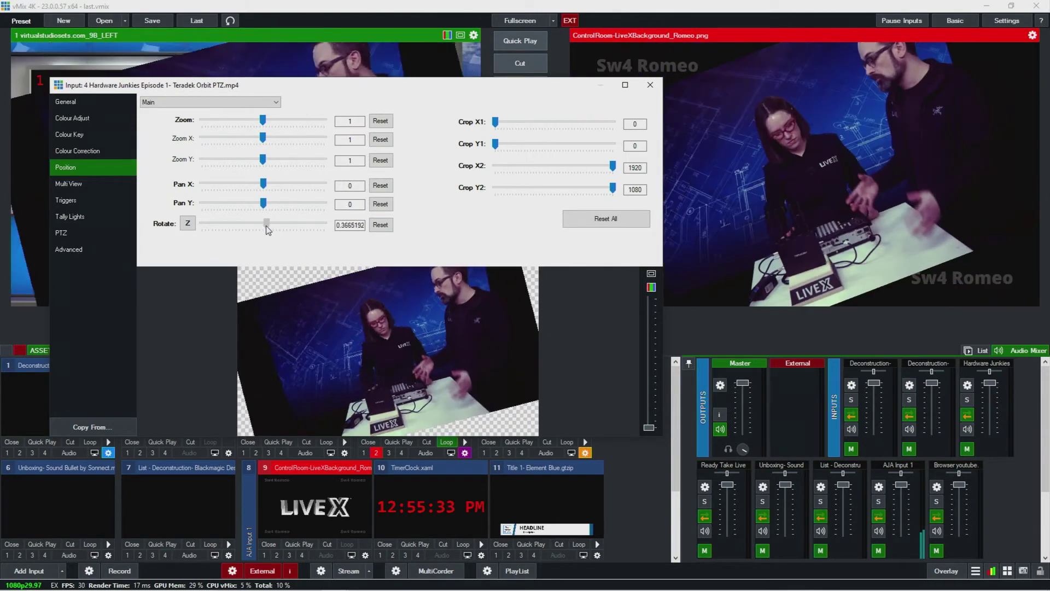
double_click(363, 228)
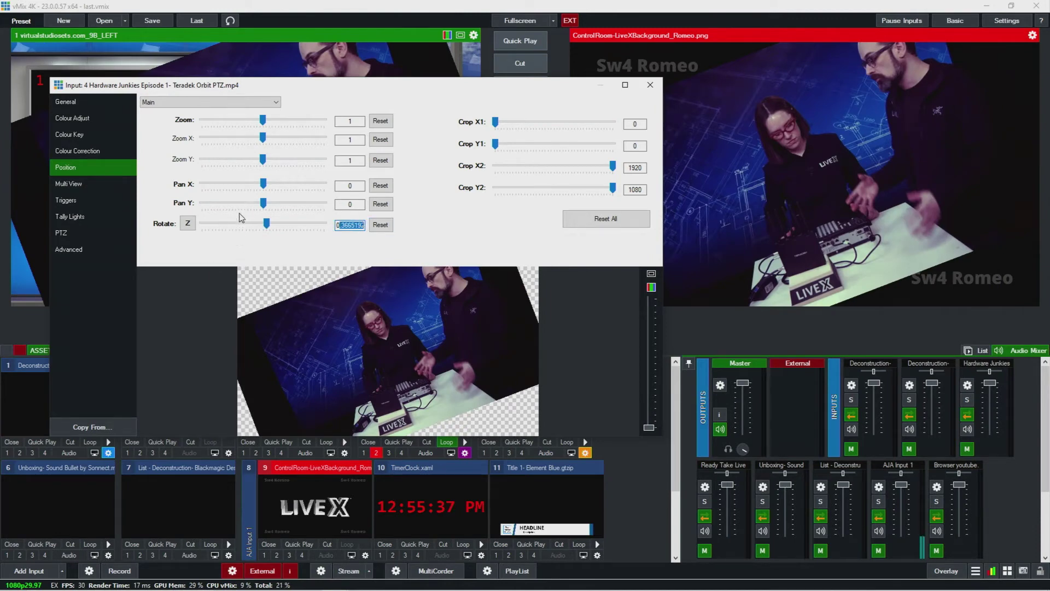
left_click(266, 224)
left_click(354, 225)
type("3.14")
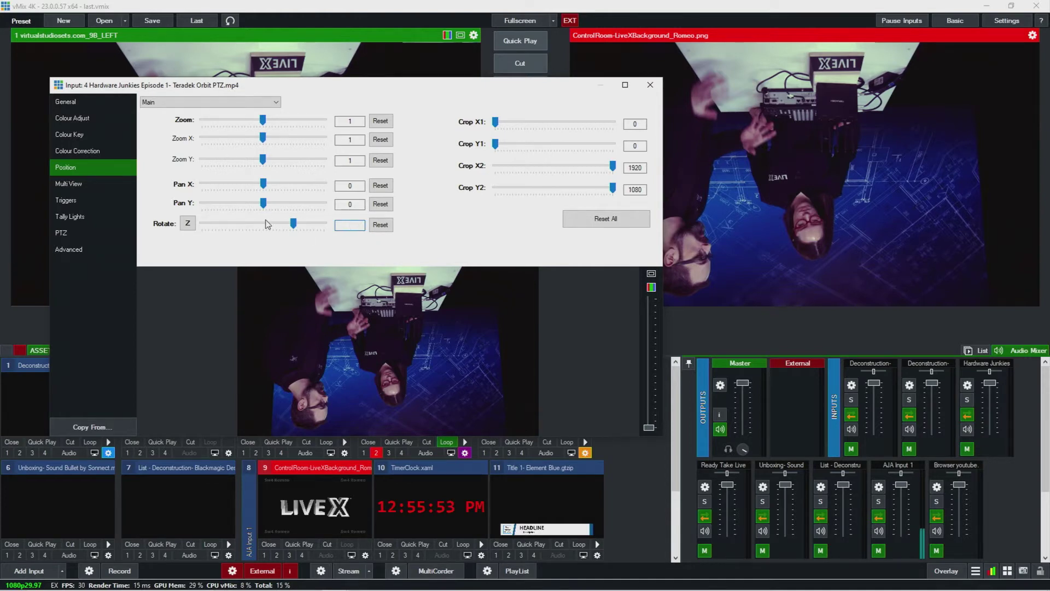
type("1.57")
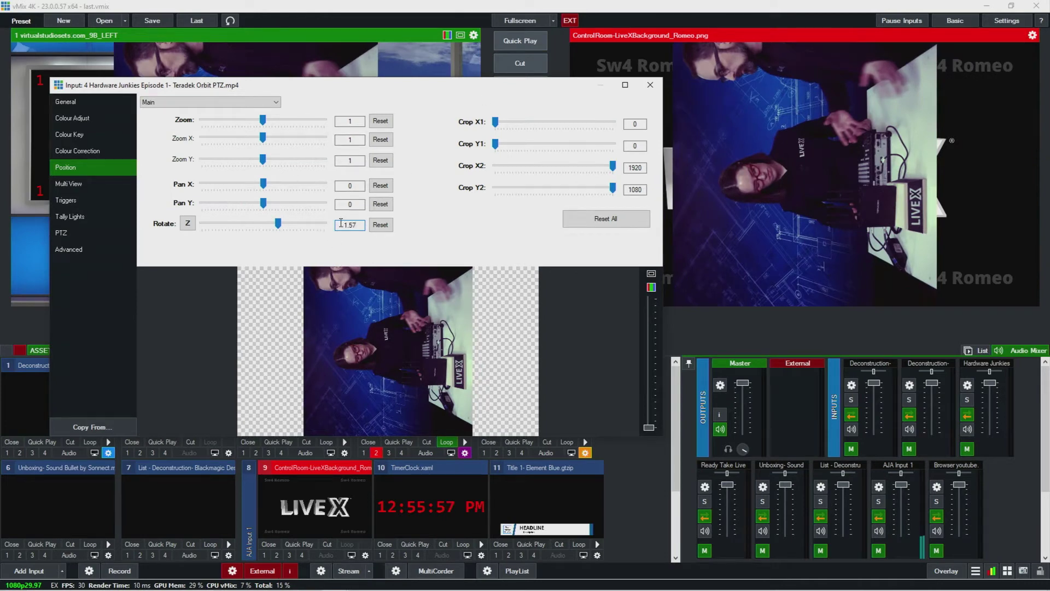
Step: Try rotating the clip about the other axes, with Y at about 0.536, and reset the Y and Z rotation
left_click(187, 224)
left_click(189, 224)
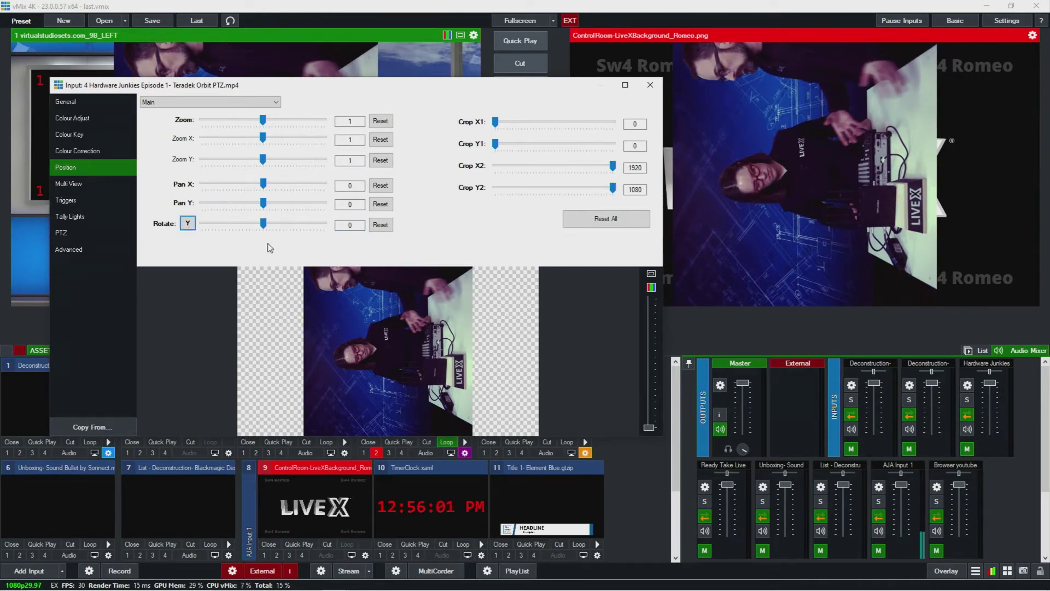
left_click(188, 224)
left_click(187, 224)
mouse_move(261, 229)
left_mouse_down()
mouse_move(244, 224)
mouse_move(275, 235)
mouse_move(250, 234)
mouse_move(265, 241)
mouse_move(258, 229)
mouse_move(270, 228)
mouse_move(264, 239)
left_mouse_up()
left_click(188, 224)
left_click(381, 225)
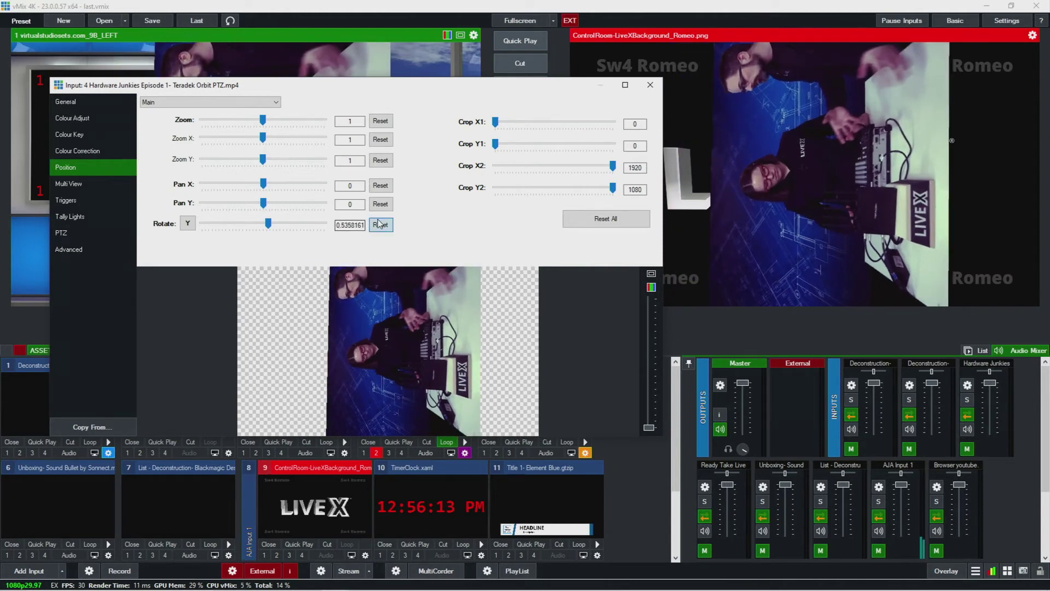
left_click(188, 223)
left_click(381, 224)
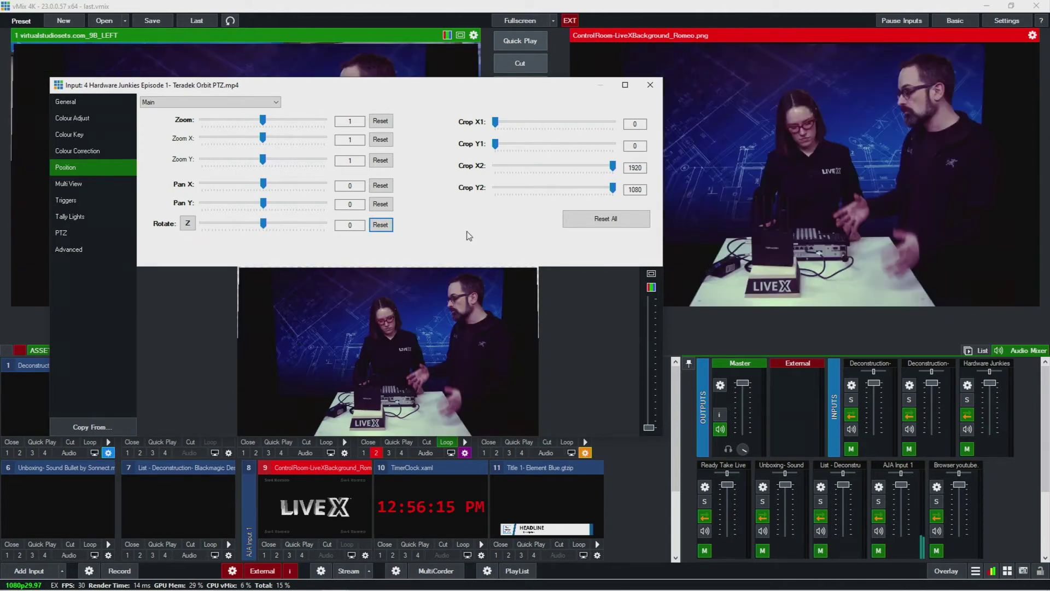
Step: Try cropping the clip on several sides, with Crop X2 at 1188 and Crop Y2 at 407, and reset all position settings
left_click_drag(495, 122, 560, 119)
mouse_move(612, 166)
left_mouse_down()
mouse_move(574, 167)
mouse_move(622, 176)
left_mouse_up()
mouse_move(493, 148)
left_mouse_down()
mouse_move(517, 145)
mouse_move(487, 145)
left_mouse_up()
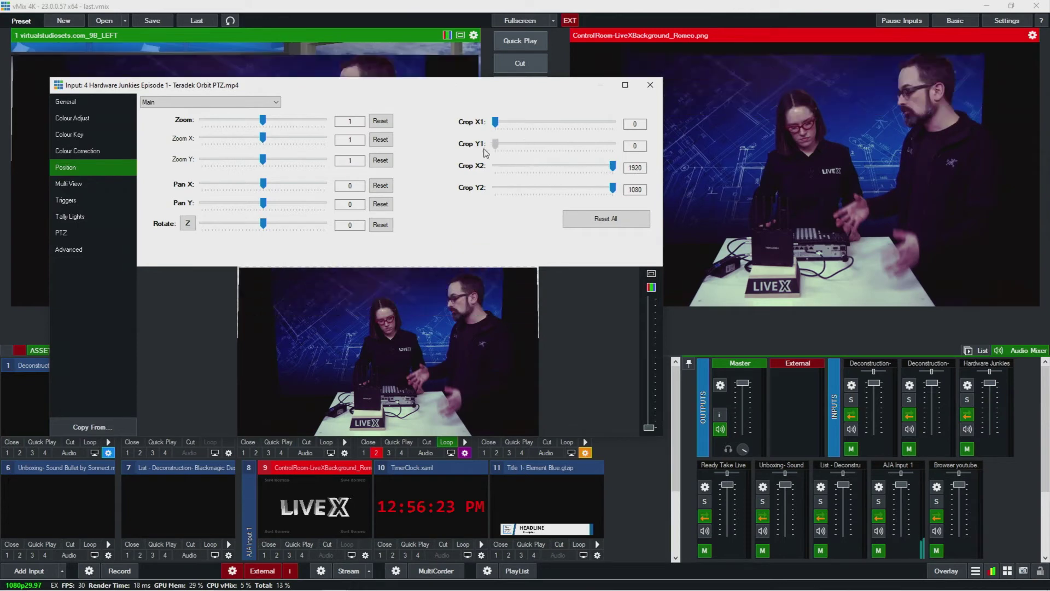
left_click_drag(613, 188, 540, 188)
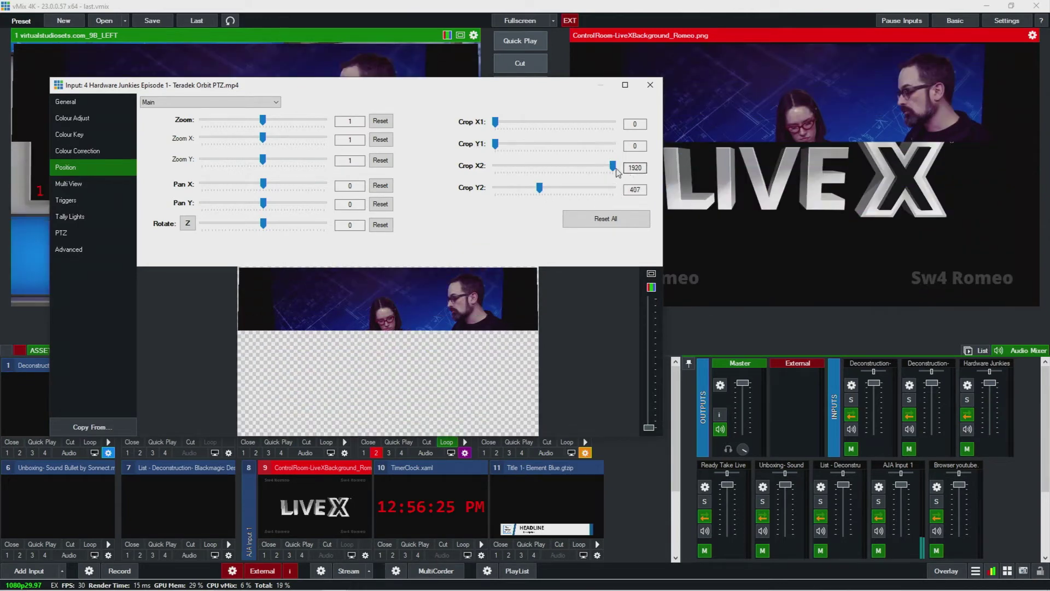
left_click_drag(612, 167, 568, 166)
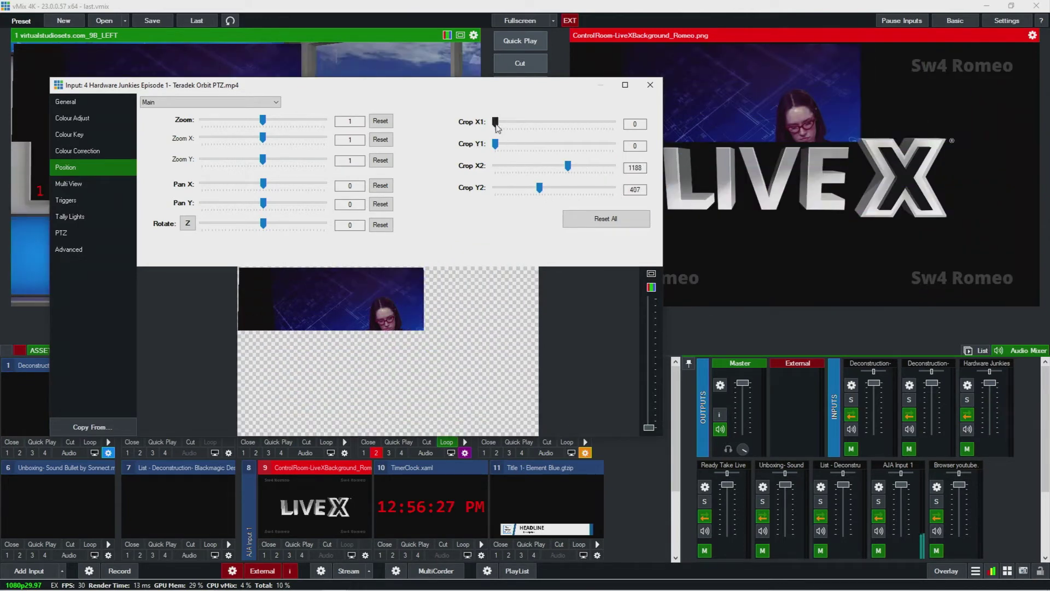
left_click_drag(496, 125, 539, 123)
left_click(624, 223)
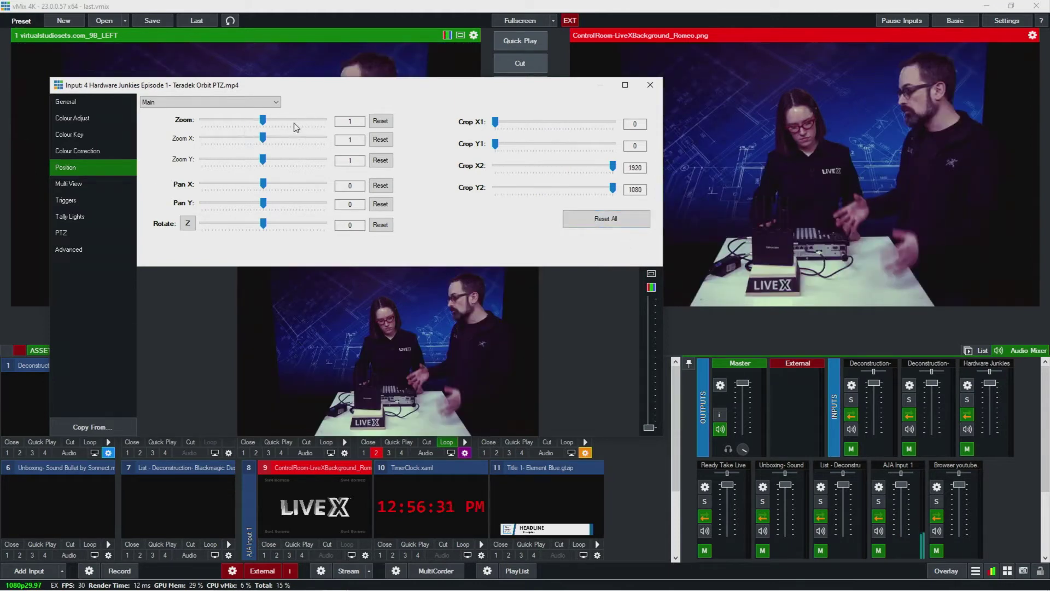
Step: Try squeezing the clip horizontally to a Zoom X of about 0.0025, and reset Zoom X
left_click_drag(263, 143, 176, 161)
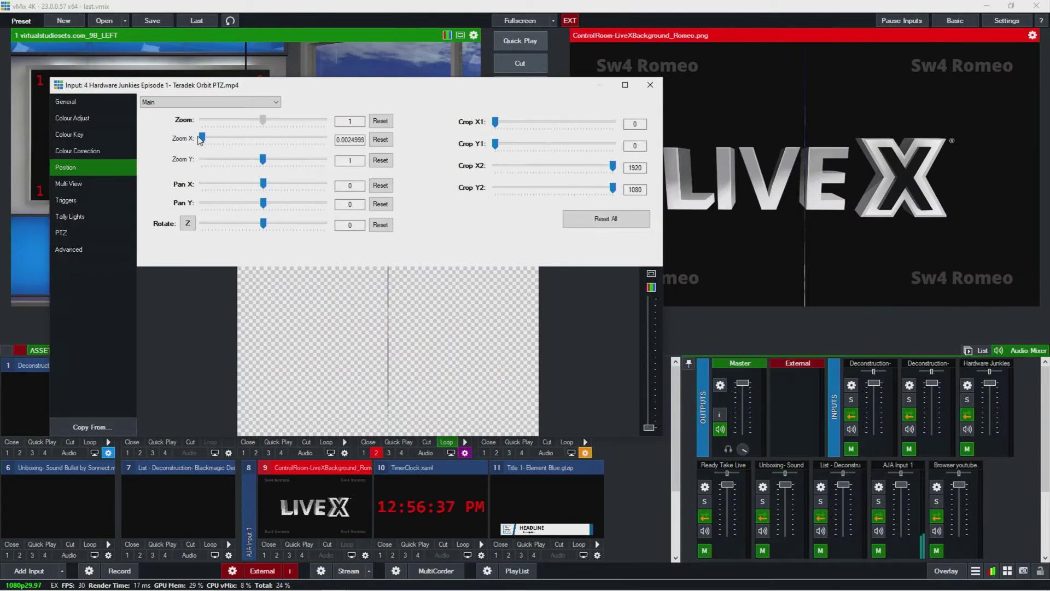
left_click(380, 140)
left_click(358, 120)
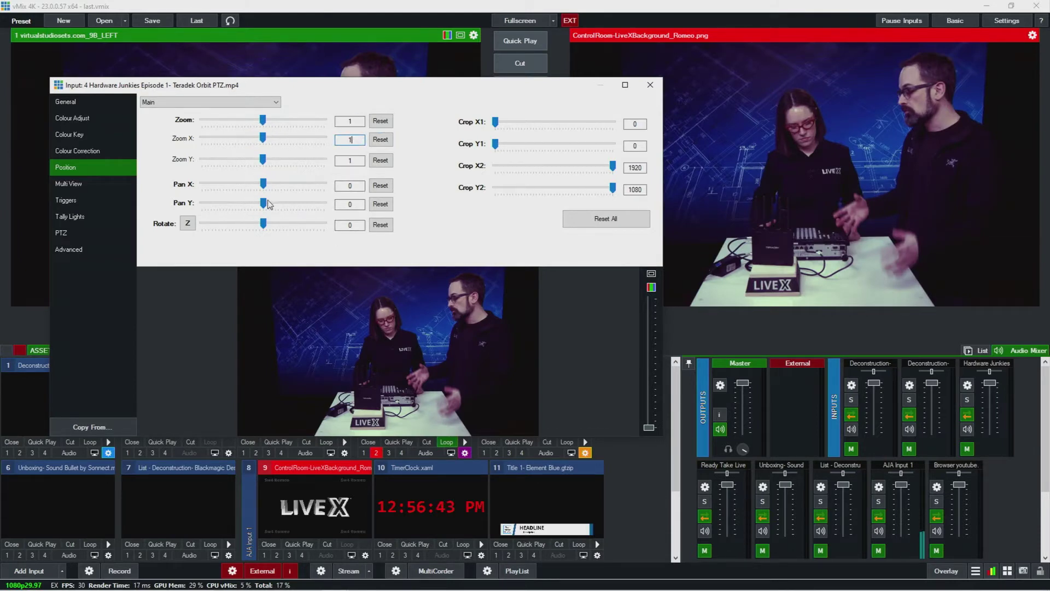
Step: Shift the clip upward with Pan Y at about 0.224 and shrink it to a Zoom of about 0.567
mouse_move(265, 204)
left_mouse_down()
mouse_move(255, 205)
mouse_move(273, 209)
left_mouse_up()
left_click_drag(268, 121, 236, 120)
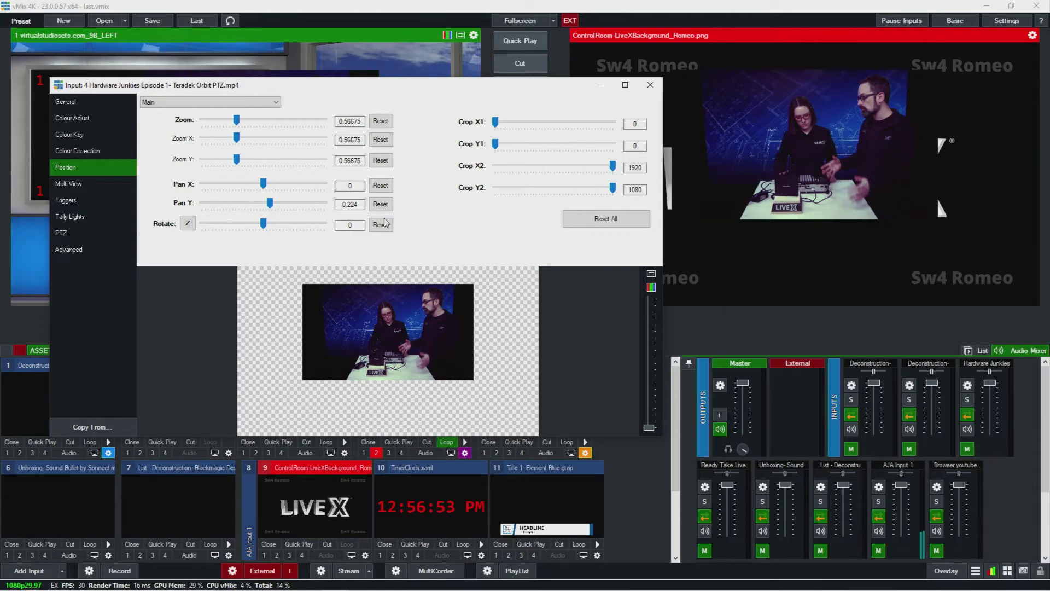
Step: Open the clip's Multi View settings and move the settings window aside to uncover the preview and inputs
left_click(71, 184)
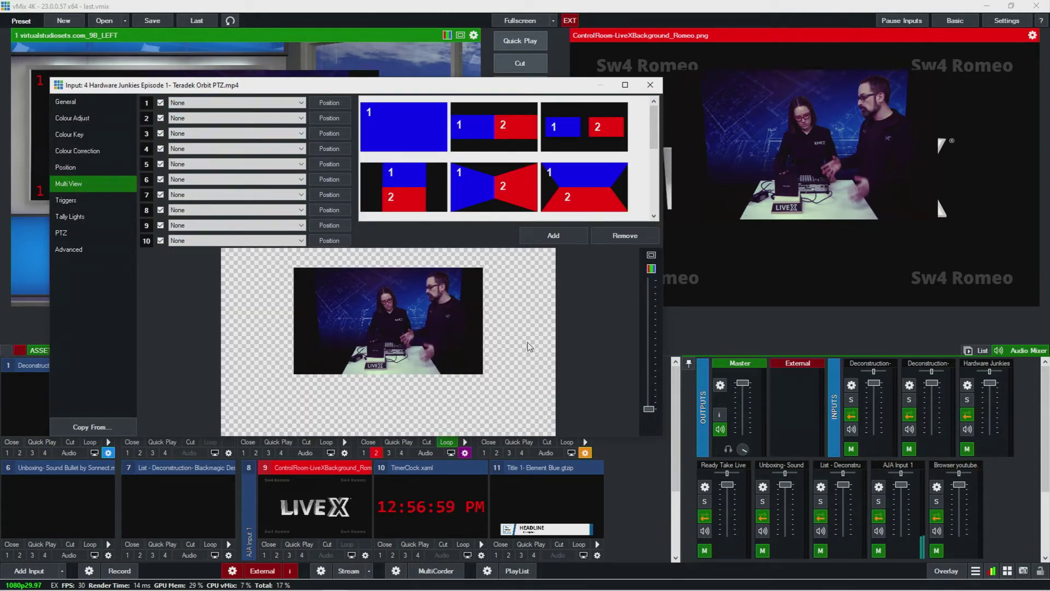
left_click_drag(341, 88, 567, 100)
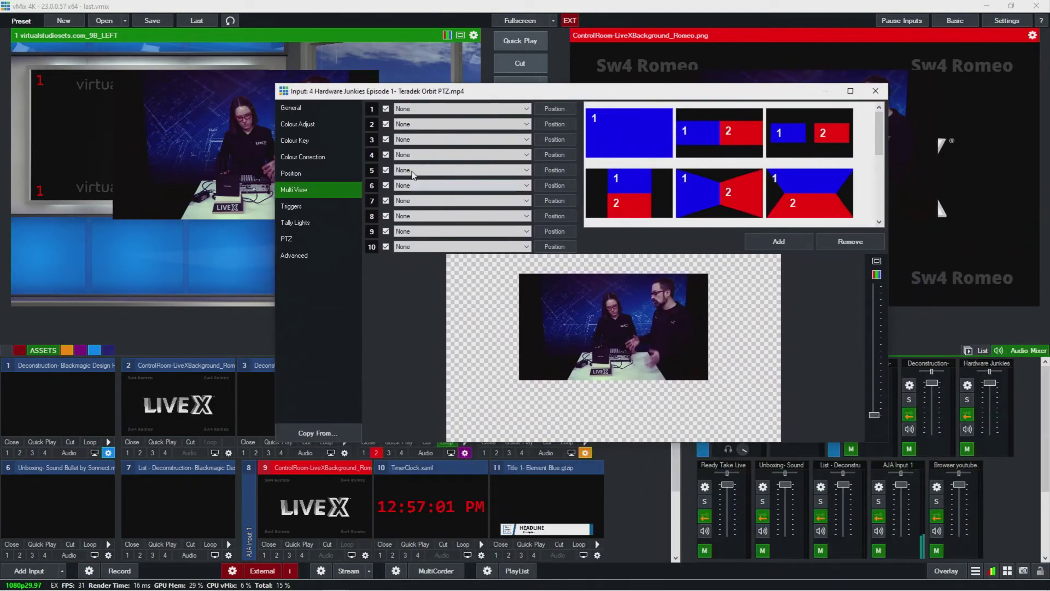
Step: Assign inputs to the multi view layers: 5 Ready Take Live to layer 1, 7 List - Deconstruction to layer 2 and 3 Deconstruction to layer 3
left_click(474, 111)
left_click(438, 147)
left_click(444, 125)
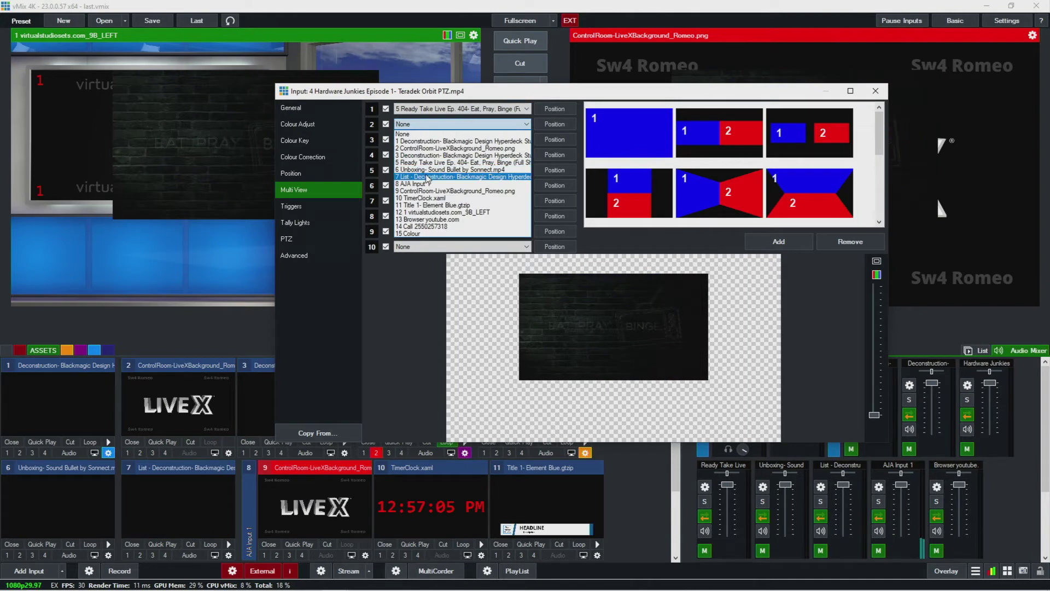
left_click(437, 177)
left_click(438, 140)
left_click(432, 170)
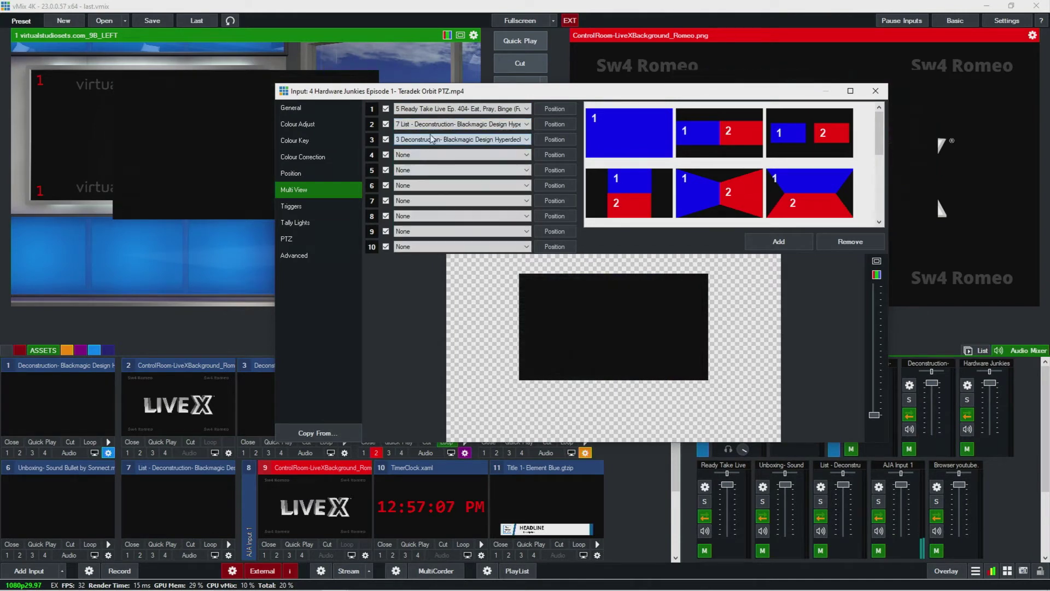
Step: Assign TimerClock.xaml, input 9 ControlRoom-LiveXBackground_Romeo.png, the call input and Browser youtube.com to multi view layers 4, 5, 6 and 7
left_click(438, 155)
left_click(432, 228)
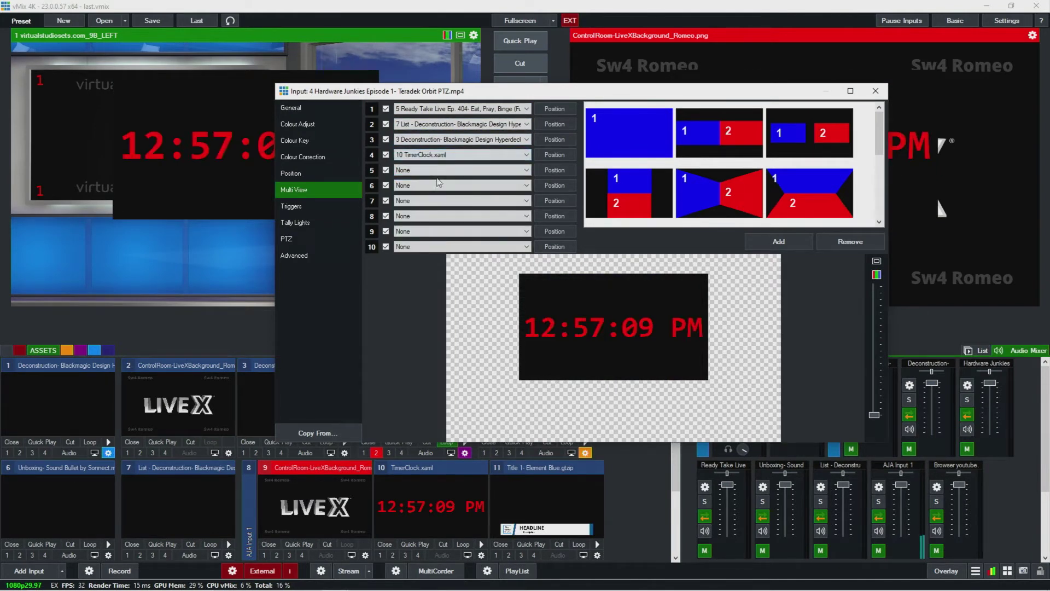
left_click(437, 170)
left_click(437, 237)
left_click(443, 186)
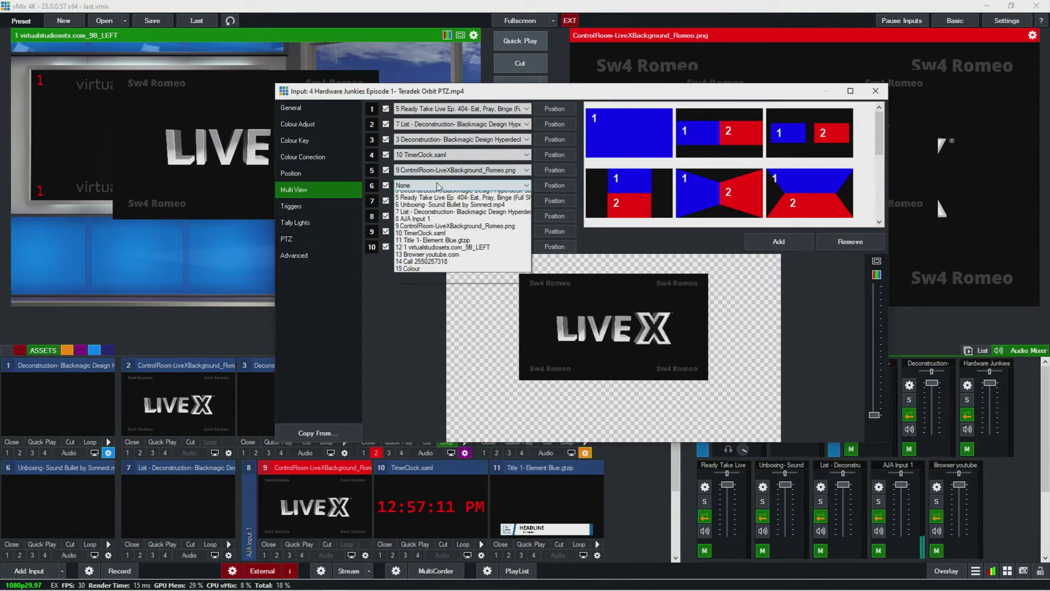
left_click(430, 285)
left_click(443, 201)
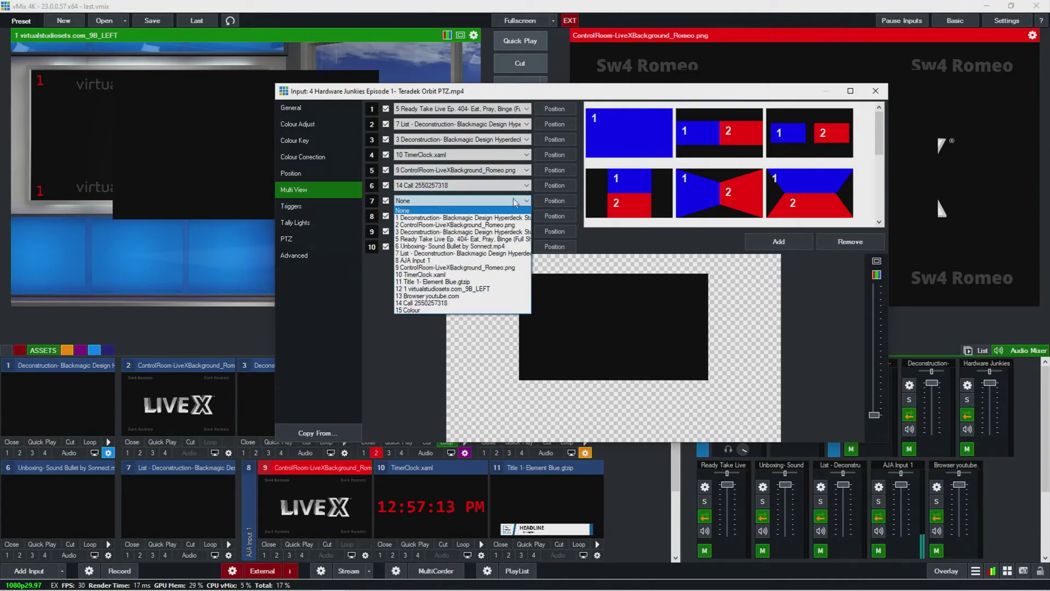
left_click(422, 296)
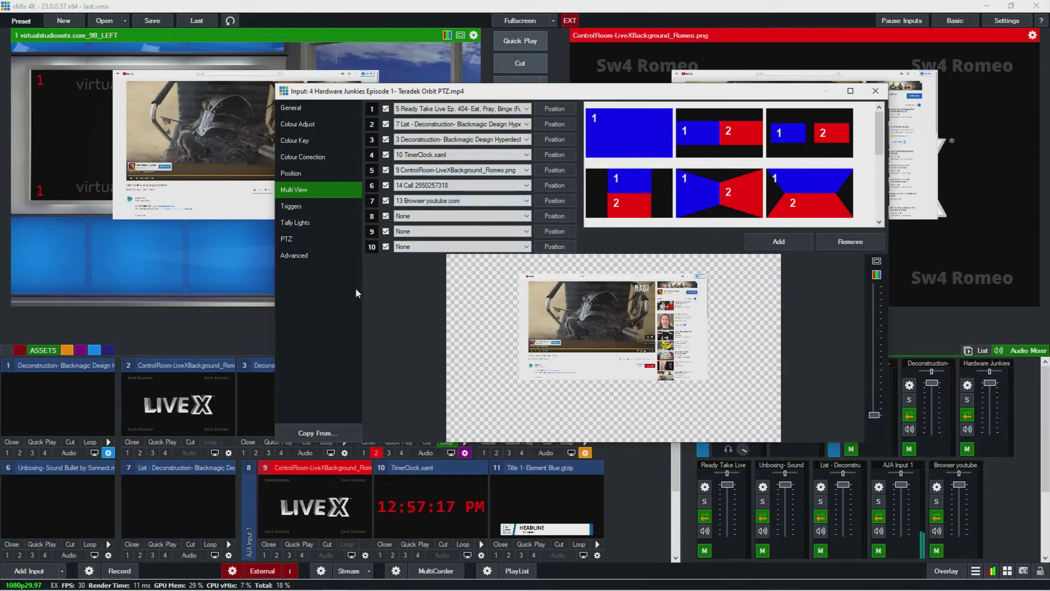
Step: Arrange the layers with the nine-box grid template and reset the clip's main Zoom and Pan Y
scroll(667, 168, "down", 3)
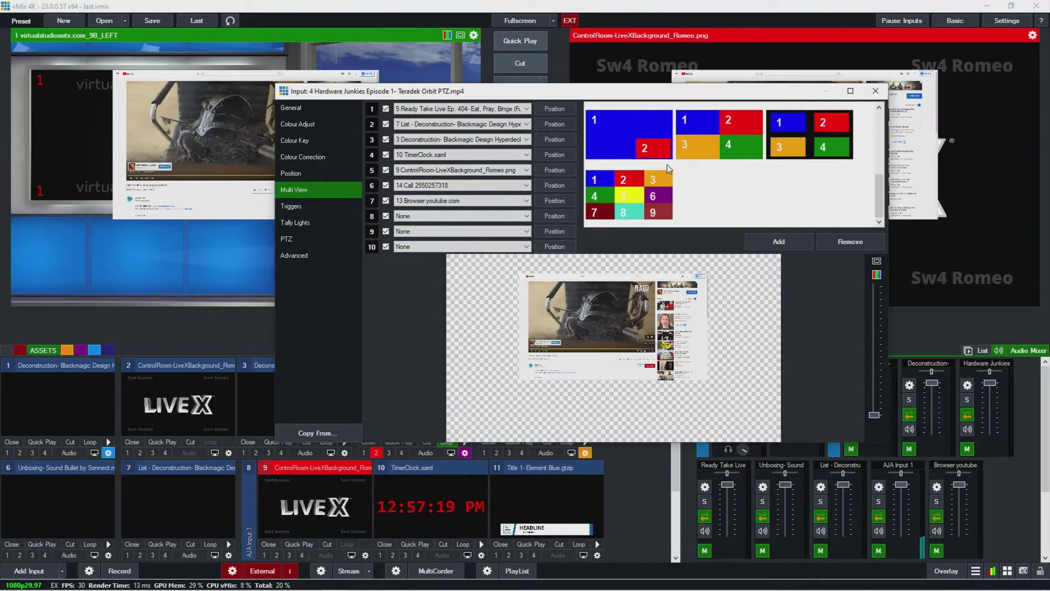
left_click(643, 211)
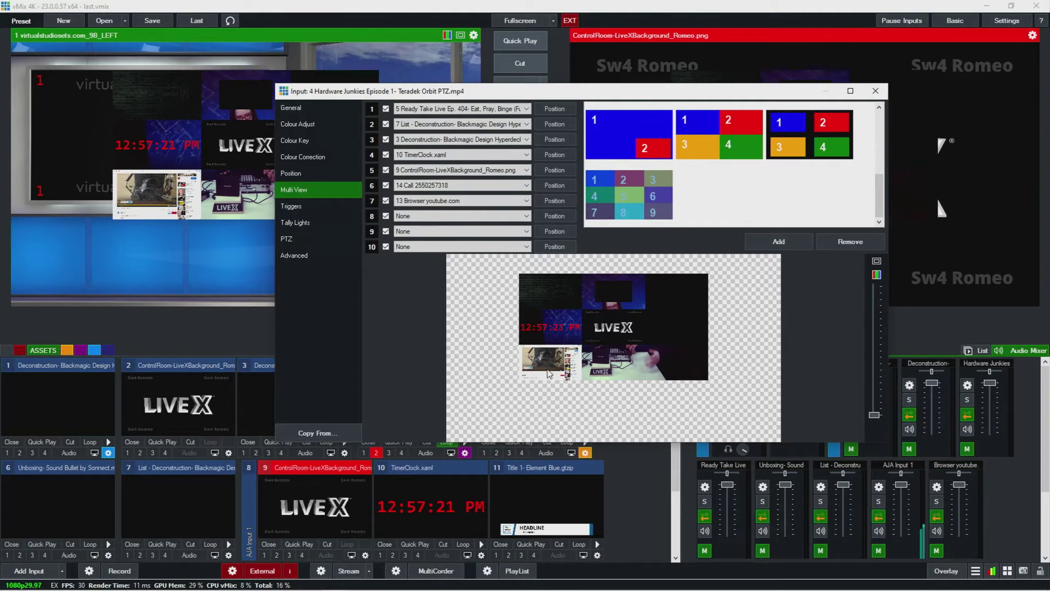
left_click(320, 173)
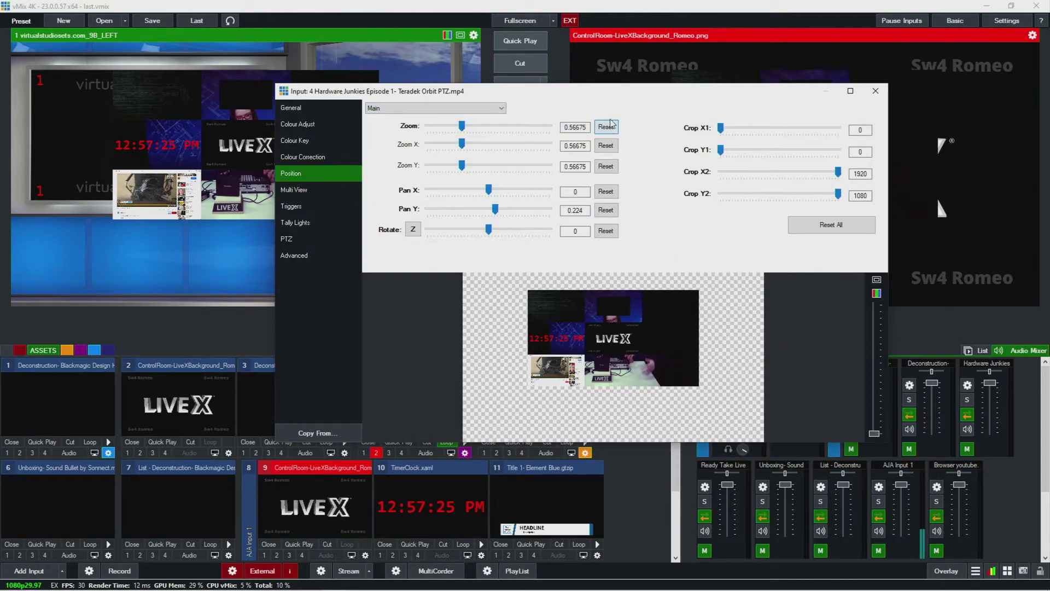
left_click(611, 127)
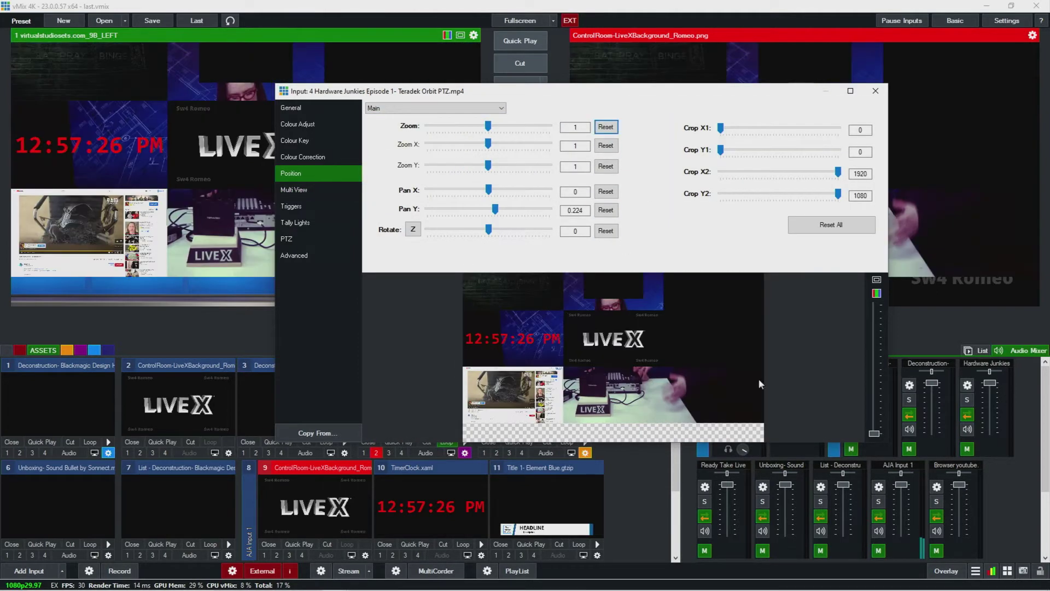
left_click(606, 210)
left_click_drag(527, 97, 418, 117)
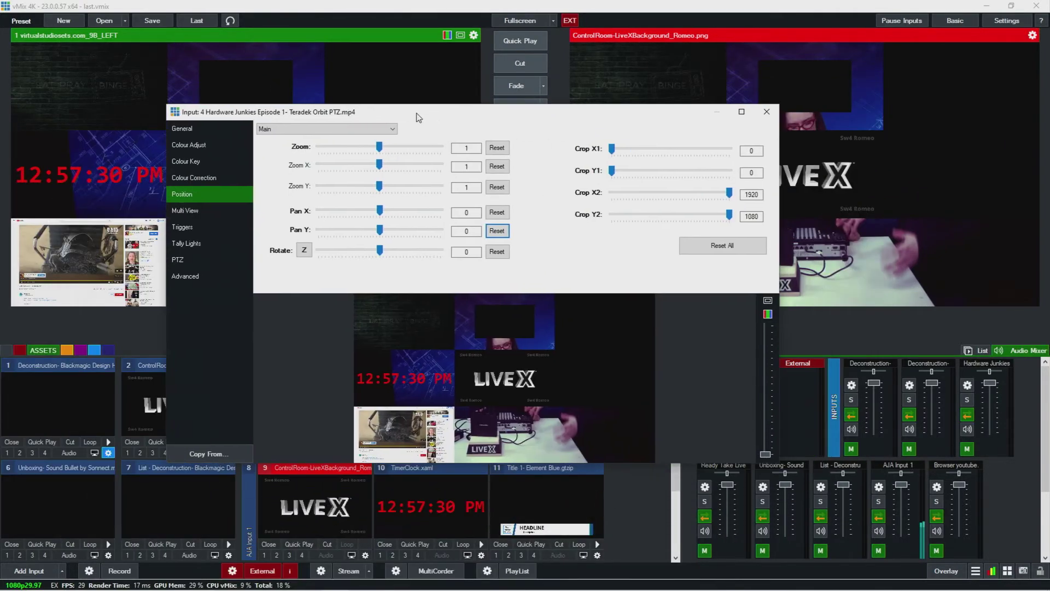
Step: Turn off multi view layers 2 to 7, briefly switching the TimerClock.xaml layer back on and off
left_click(203, 212)
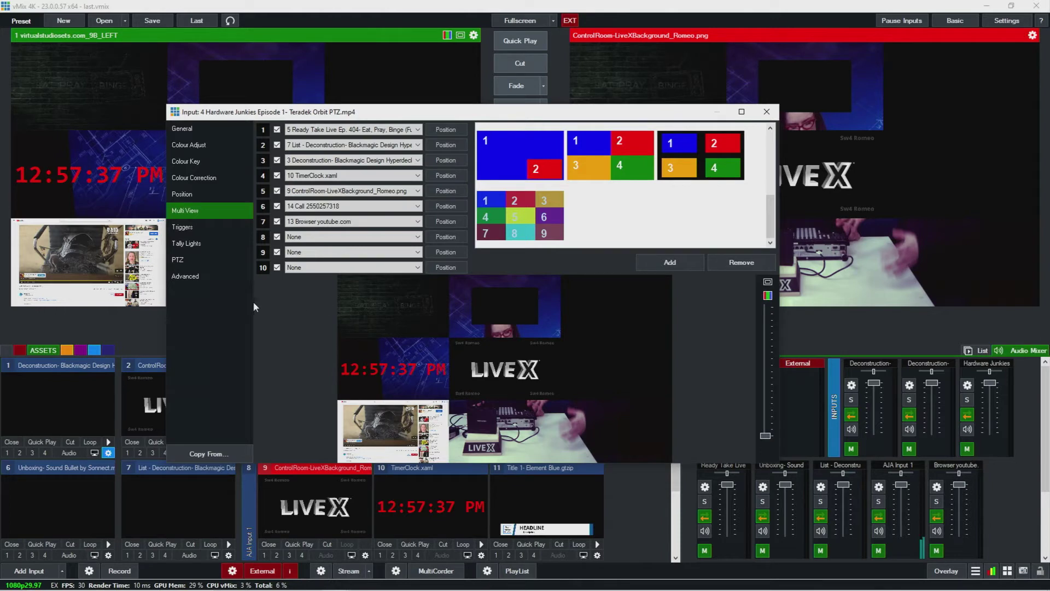
left_click(277, 222)
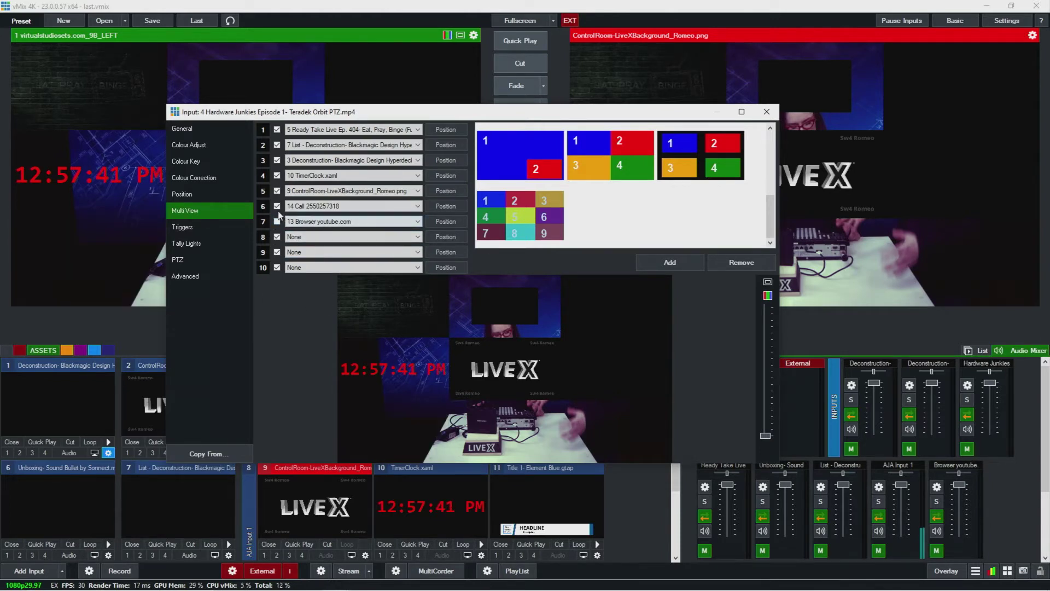
left_click(278, 190)
left_click(277, 176)
left_click(277, 160)
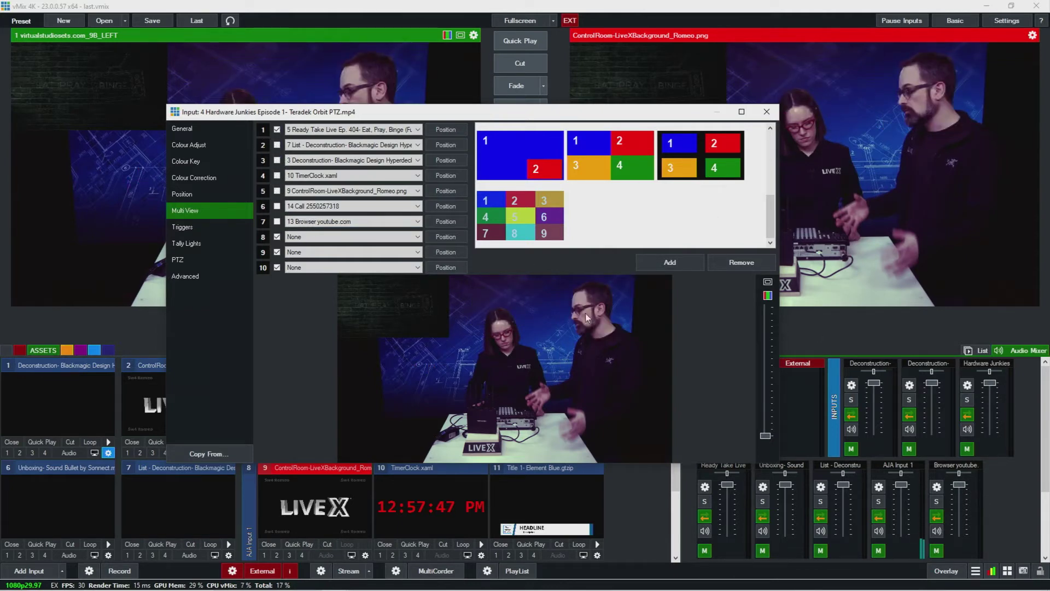
left_click(277, 175)
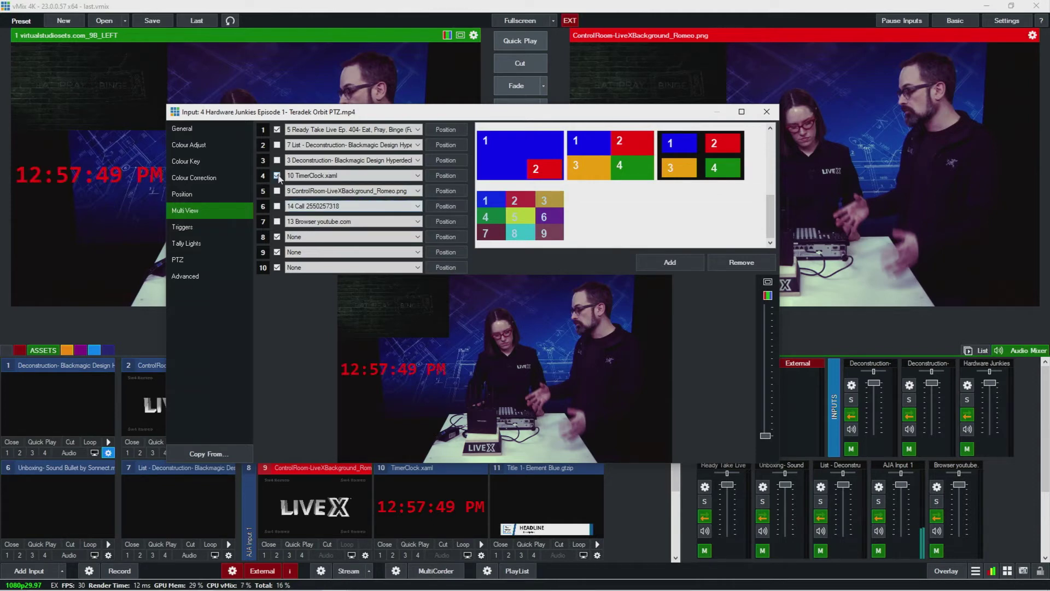
left_click(278, 176)
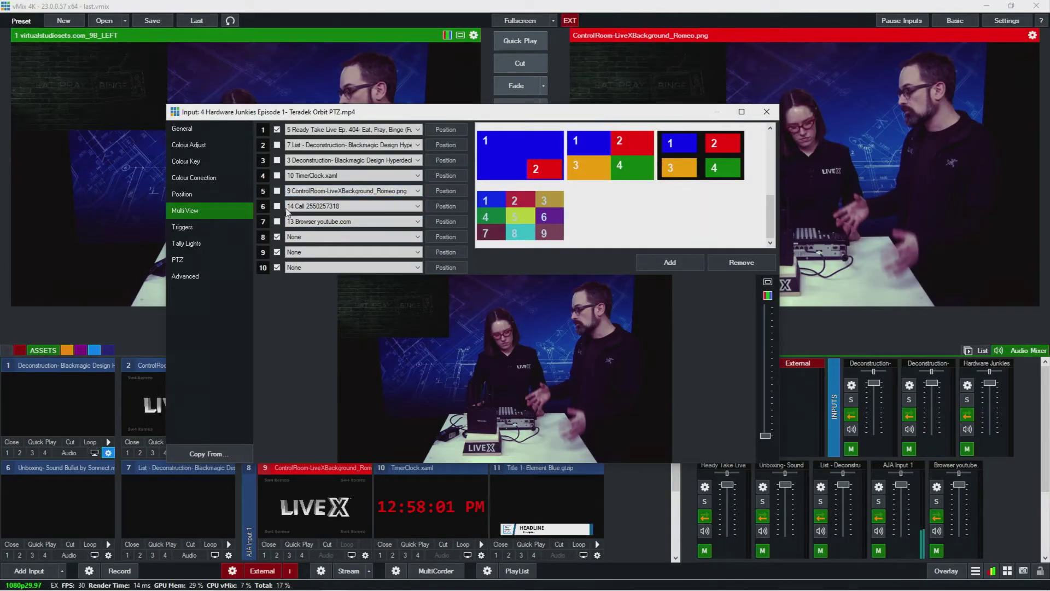
Step: Turn on multi view layer 5 and reset its Zoom to 1 in the Overlay5 position settings
left_click(277, 191)
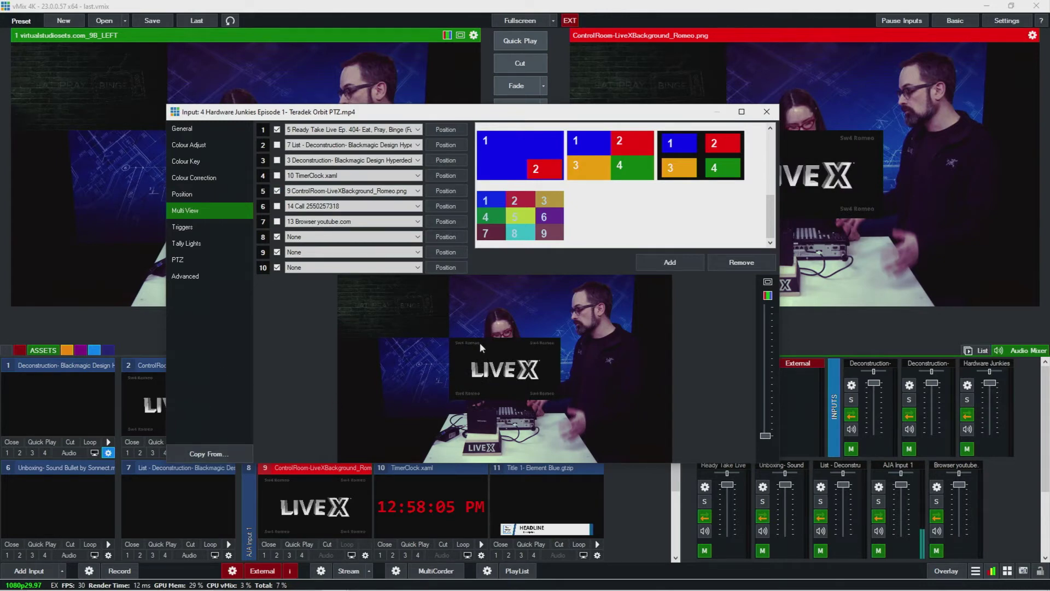
left_click(446, 191)
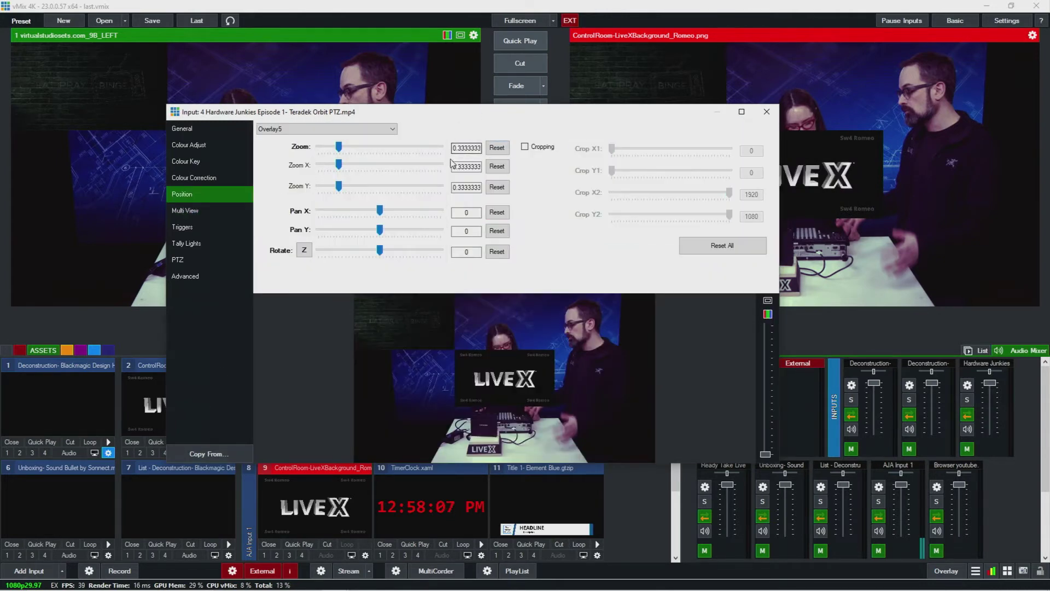
left_click(287, 131)
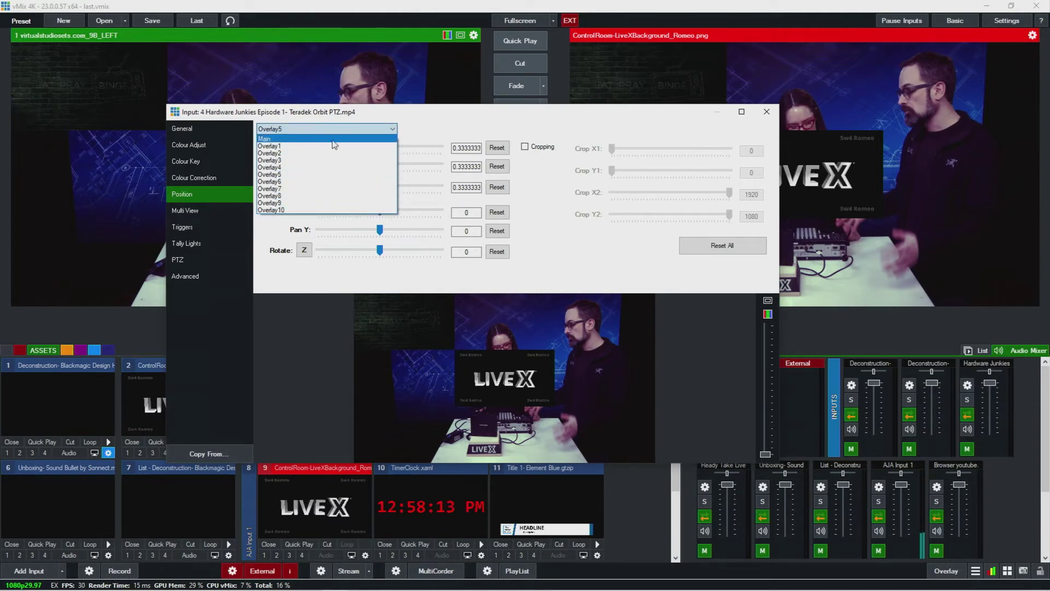
left_click(474, 130)
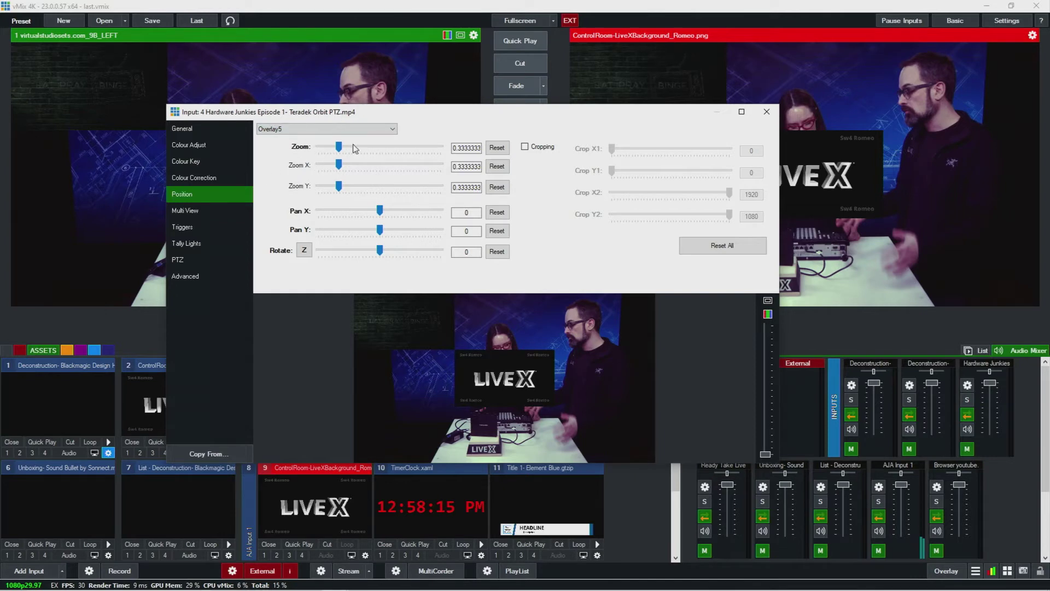
left_click(496, 148)
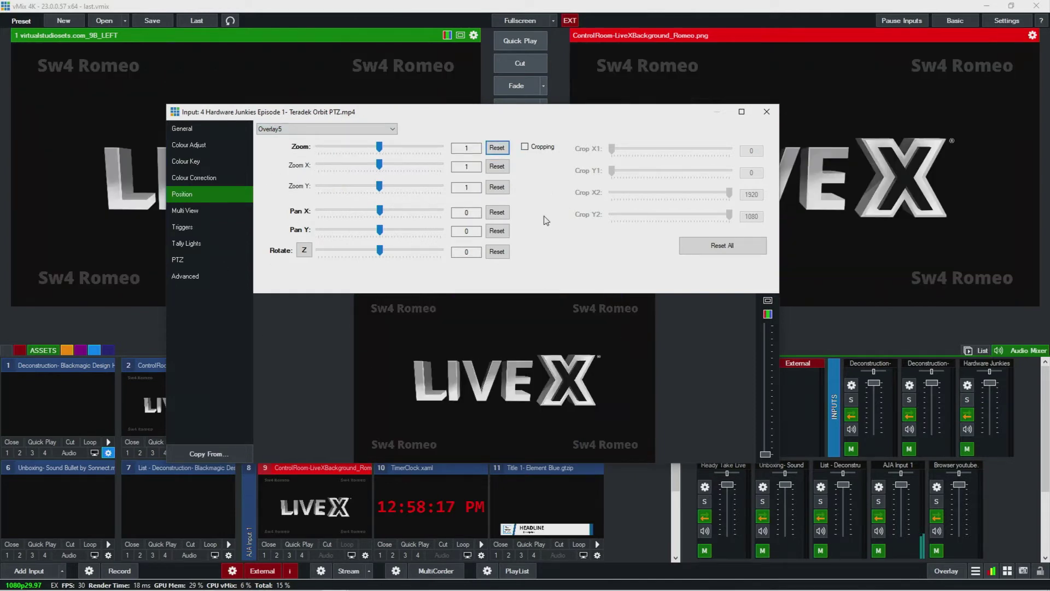
Step: Switch layer 5 off and on several times in the Multi View settings, ending with it on
left_click(186, 210)
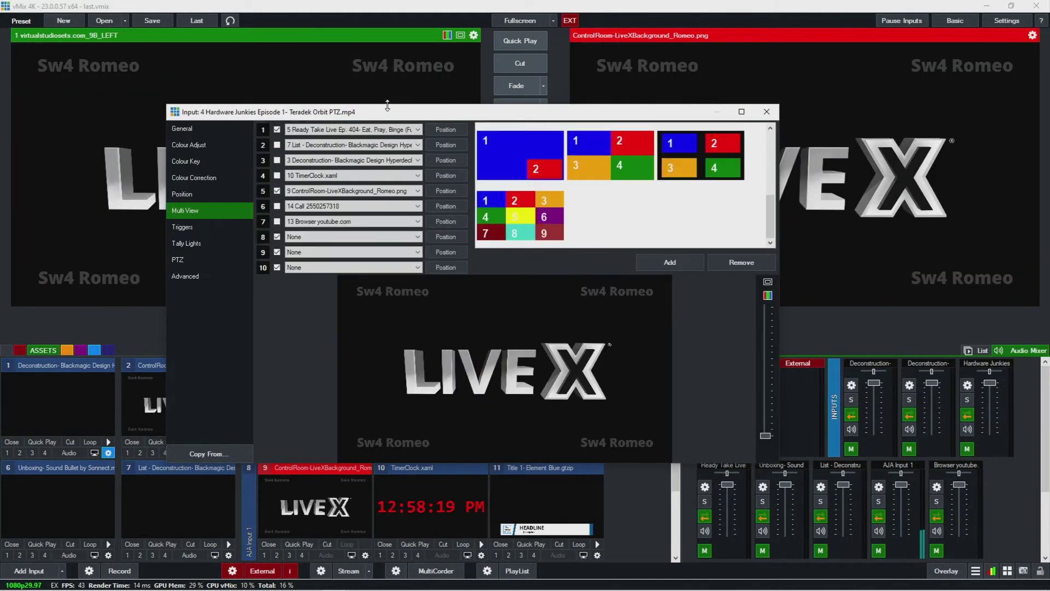
left_click(277, 191)
left_click(277, 191)
left_click(278, 190)
left_click(277, 190)
left_click(277, 190)
left_click(277, 191)
left_click(277, 191)
left_click(278, 191)
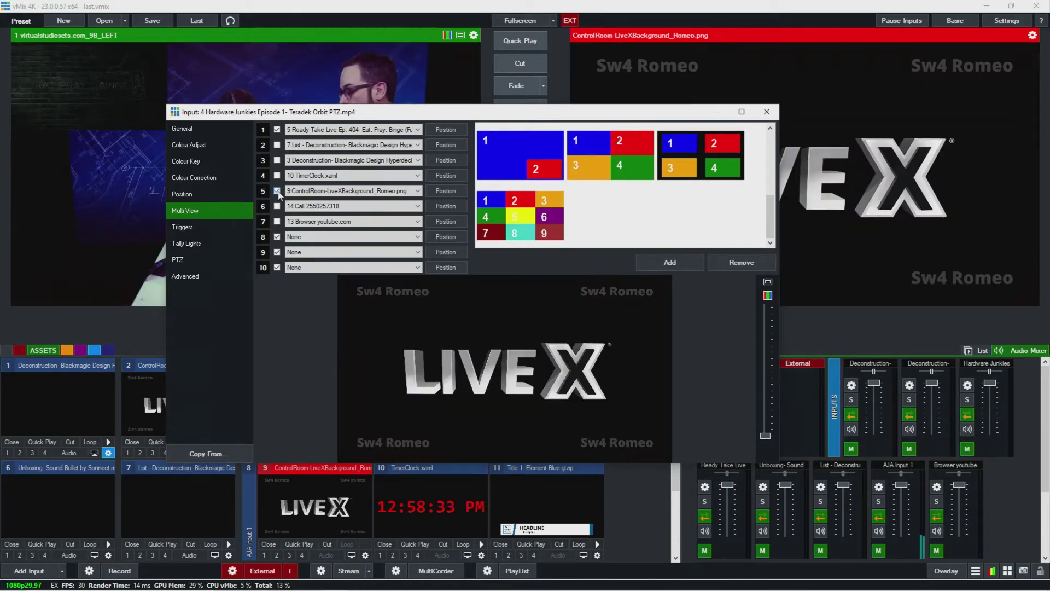
Step: Open the clip's Triggers settings, reposition the settings window and choose OnTransitionIn as the trigger event
left_click(183, 227)
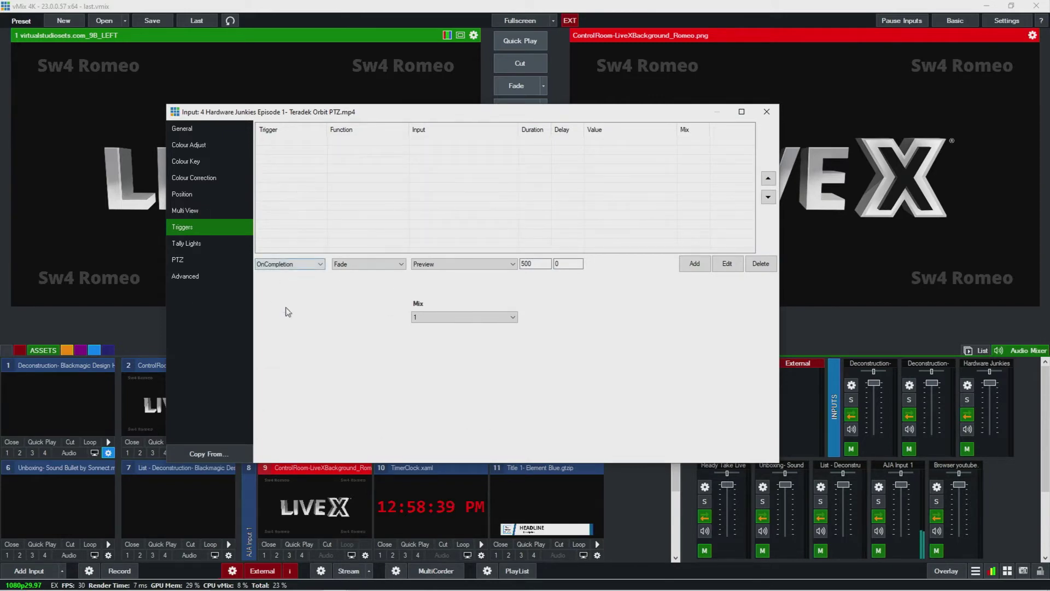
left_click_drag(448, 104, 474, 59)
left_click_drag(333, 75, 367, 100)
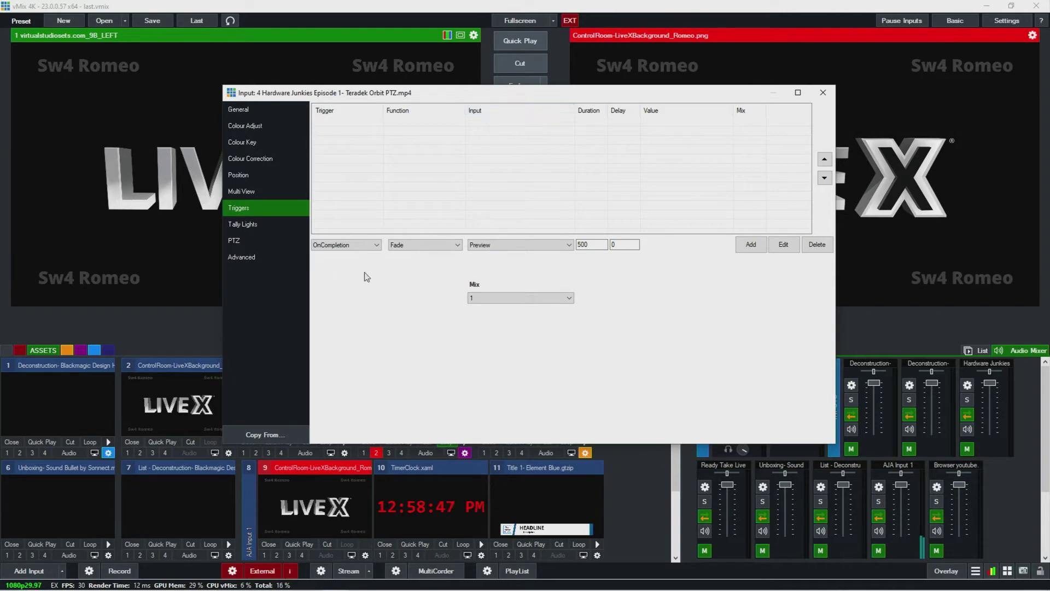
left_click(366, 246)
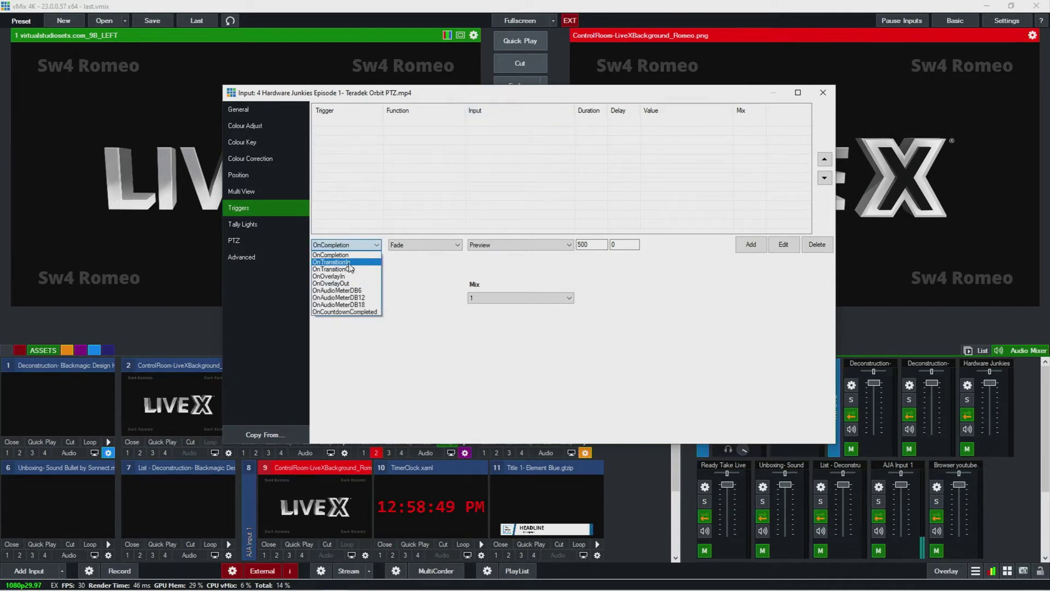
left_click(349, 263)
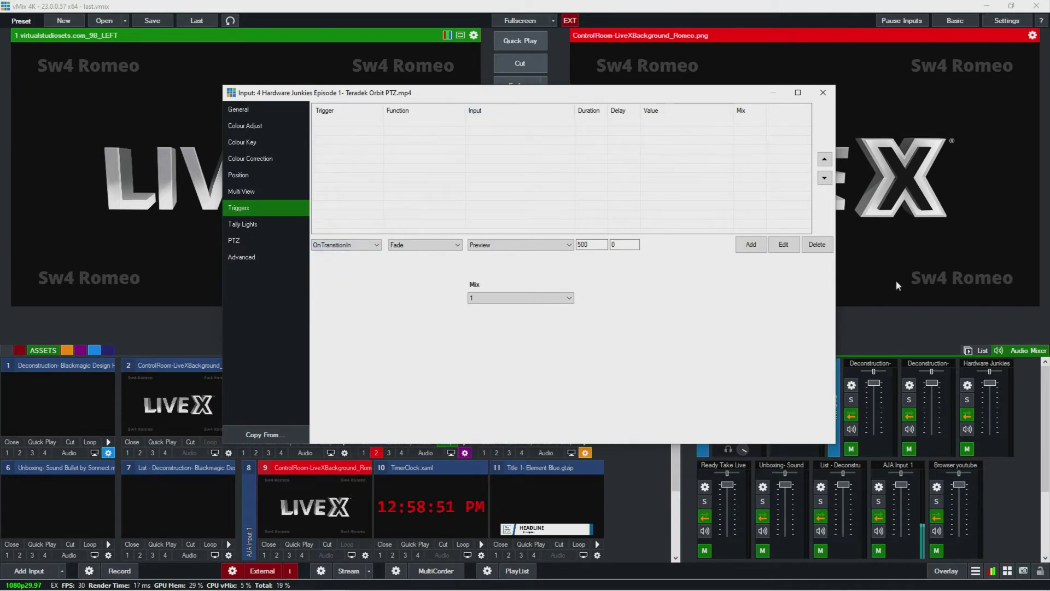
Step: Set the trigger's function to OverlayInput1In from the Overlay category
left_click(420, 245)
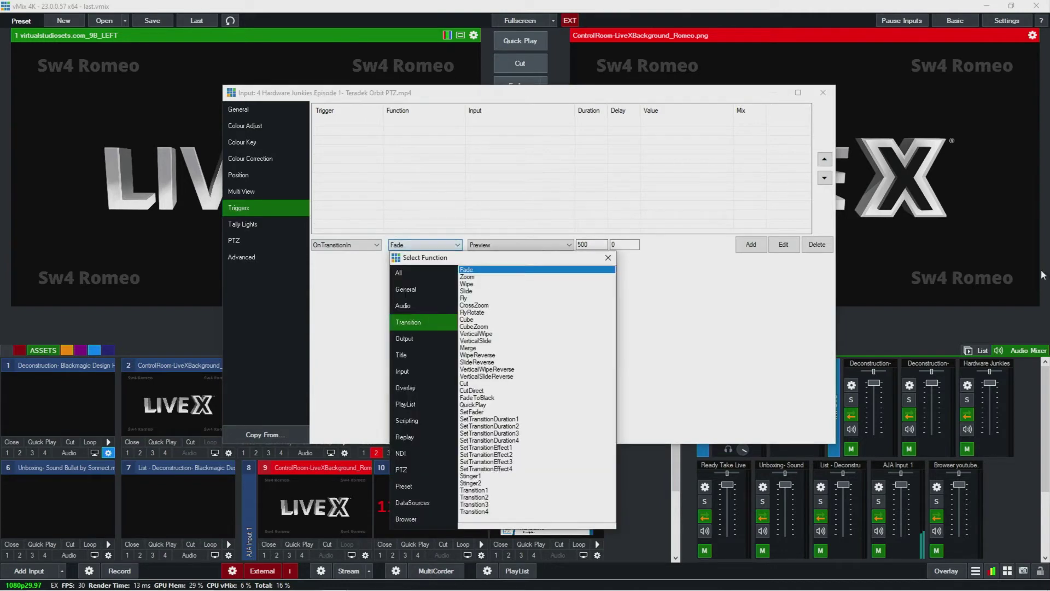
left_click(414, 340)
left_click(434, 390)
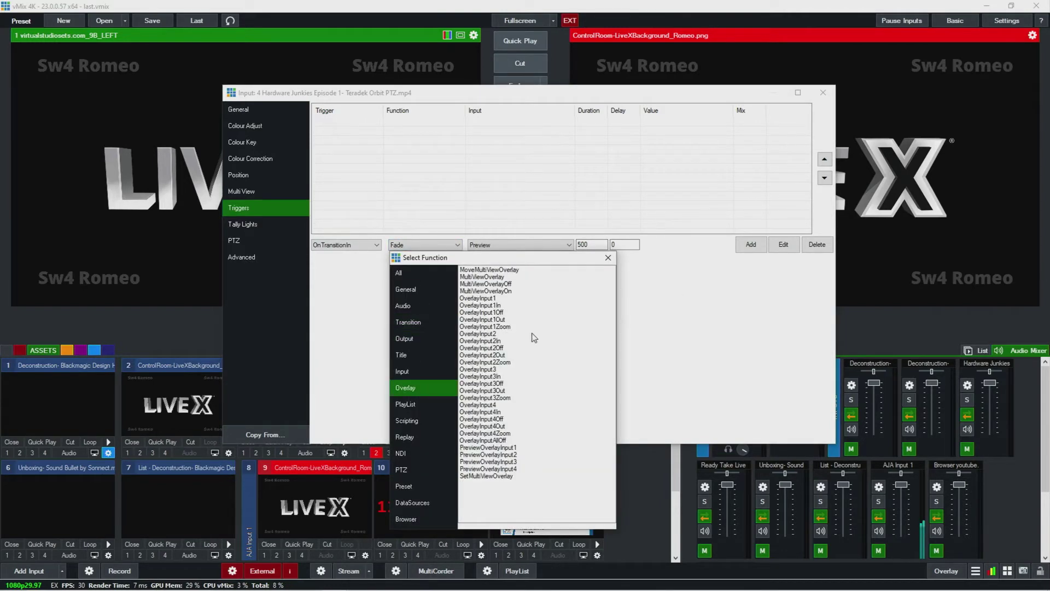
double_click(496, 305)
Step: Set the trigger's target input to 8 AJA Input 1 and select its Delay value for editing
left_click(506, 244)
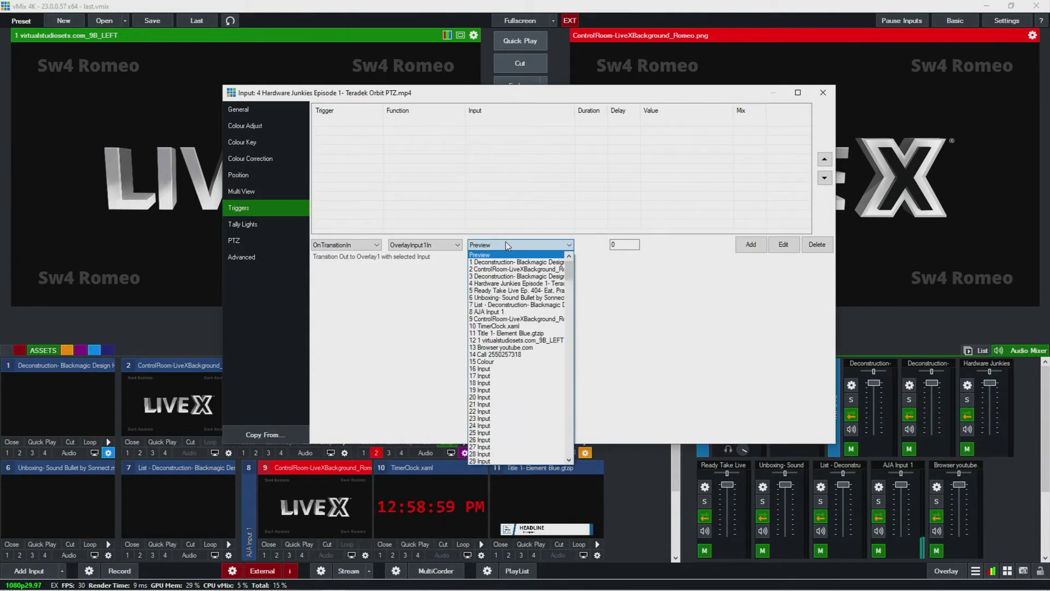
left_click(490, 311)
left_click_drag(619, 97, 580, 185)
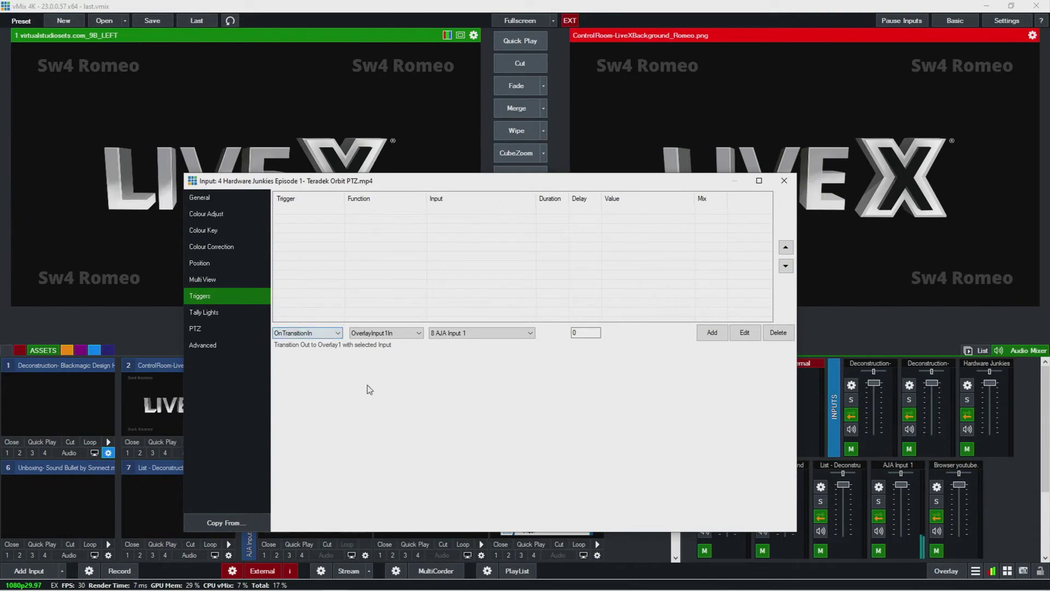
left_click(481, 332)
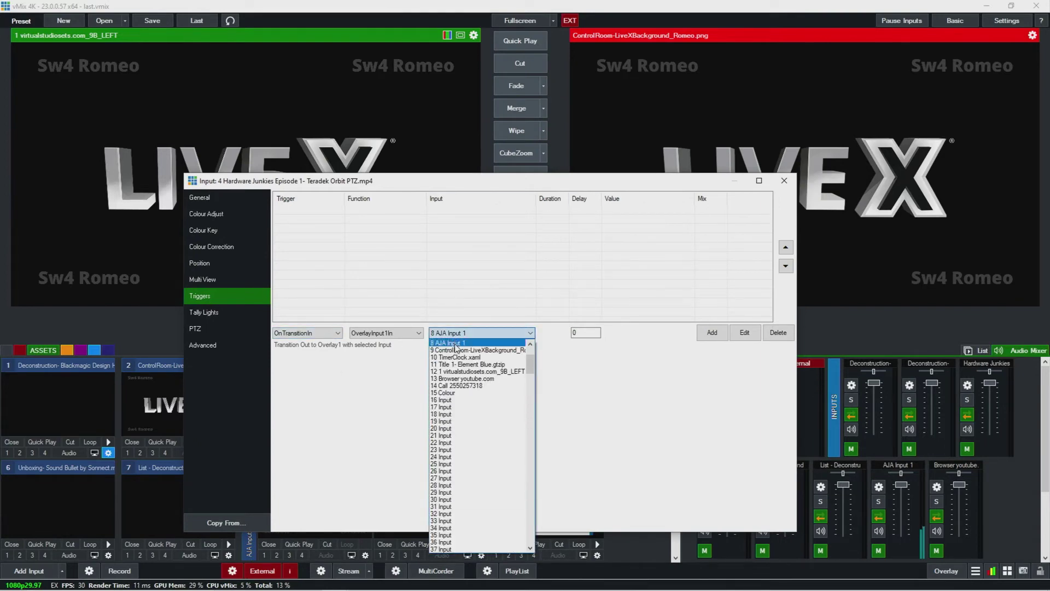
left_click(466, 343)
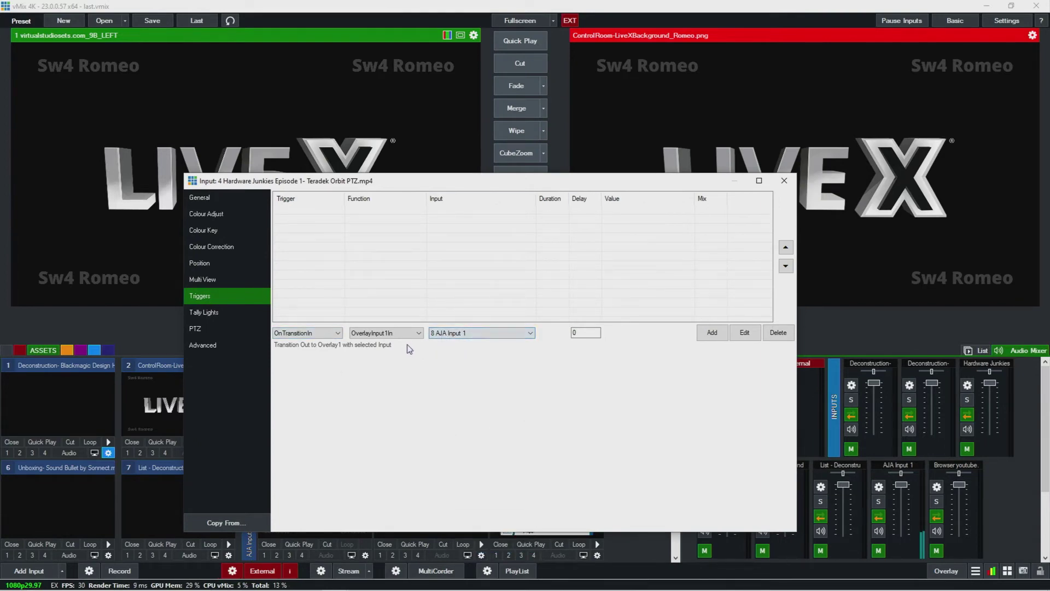
key("Tab")
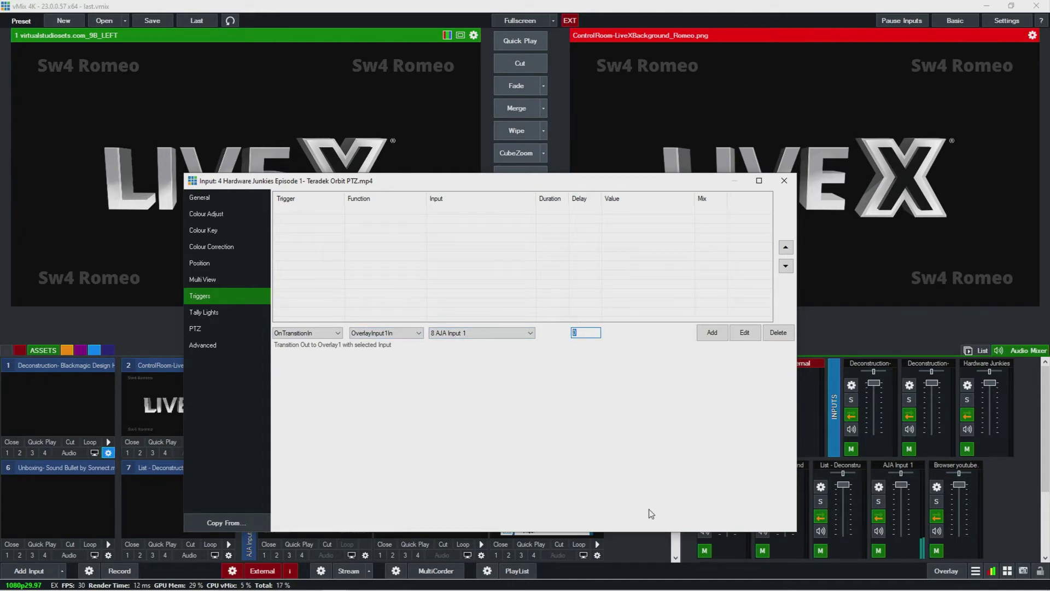
left_click(598, 336)
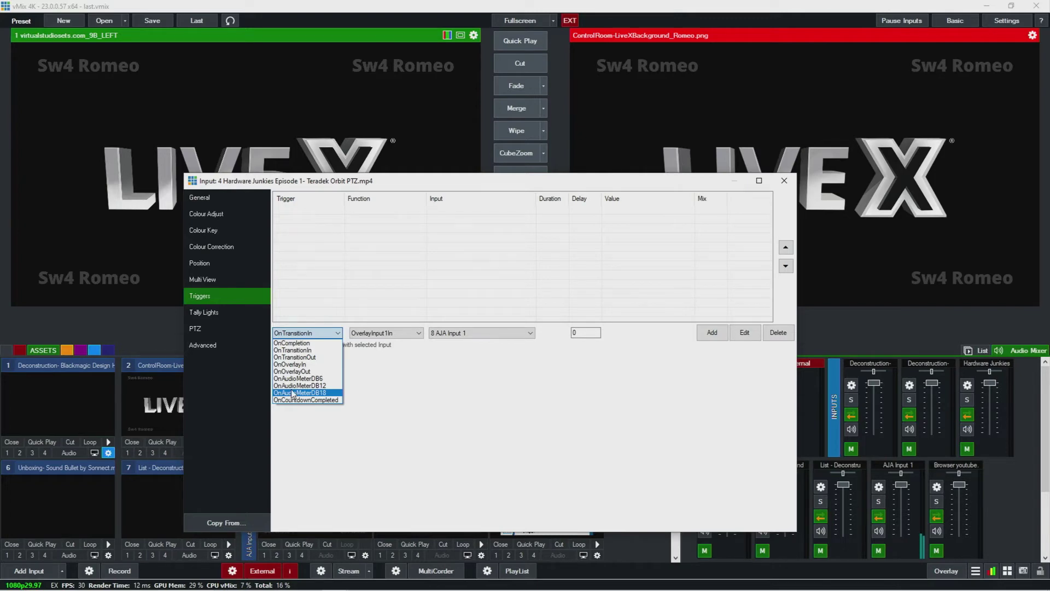
Step: Set the clip's trigger event to OnAudioMeterDB12 and its function to MirrorOn, leaving the target input as 8 AJA Input 1
left_click(306, 386)
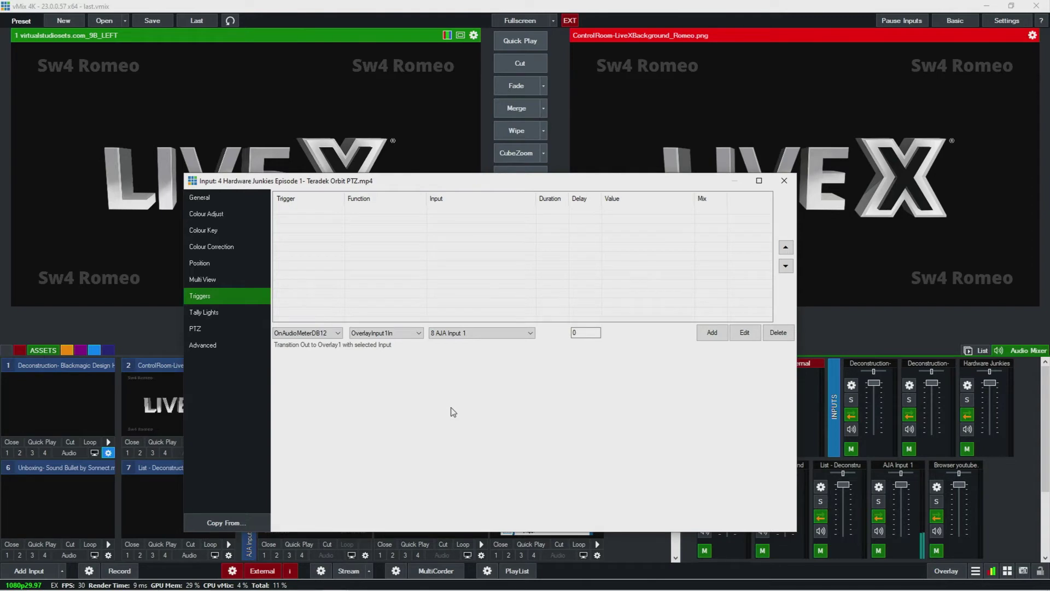
left_click(415, 334)
left_click(367, 378)
left_click(360, 361)
left_click(367, 378)
left_click(394, 361)
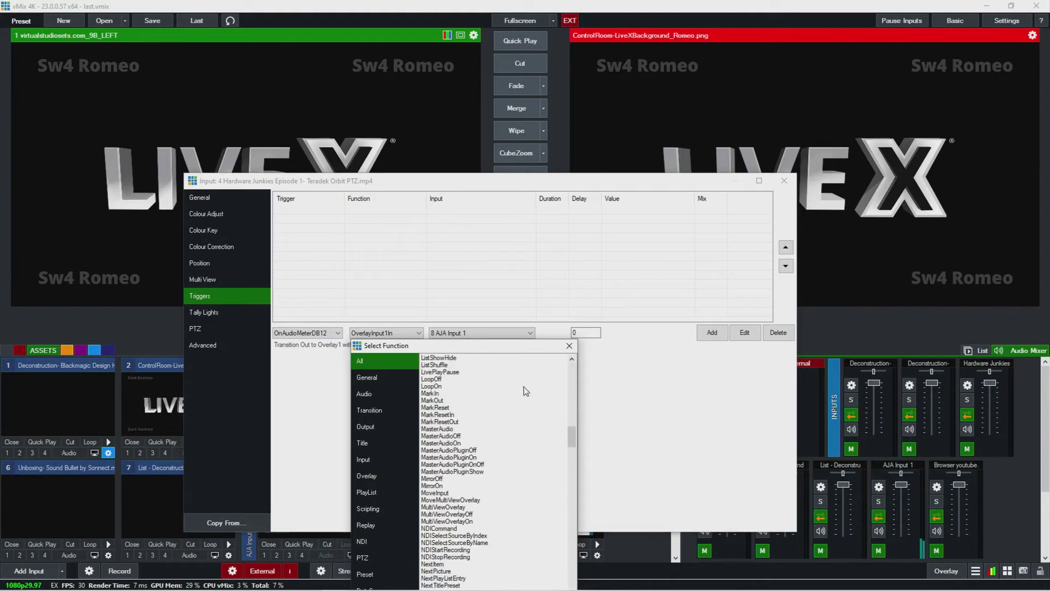
left_click_drag(440, 351, 395, 189)
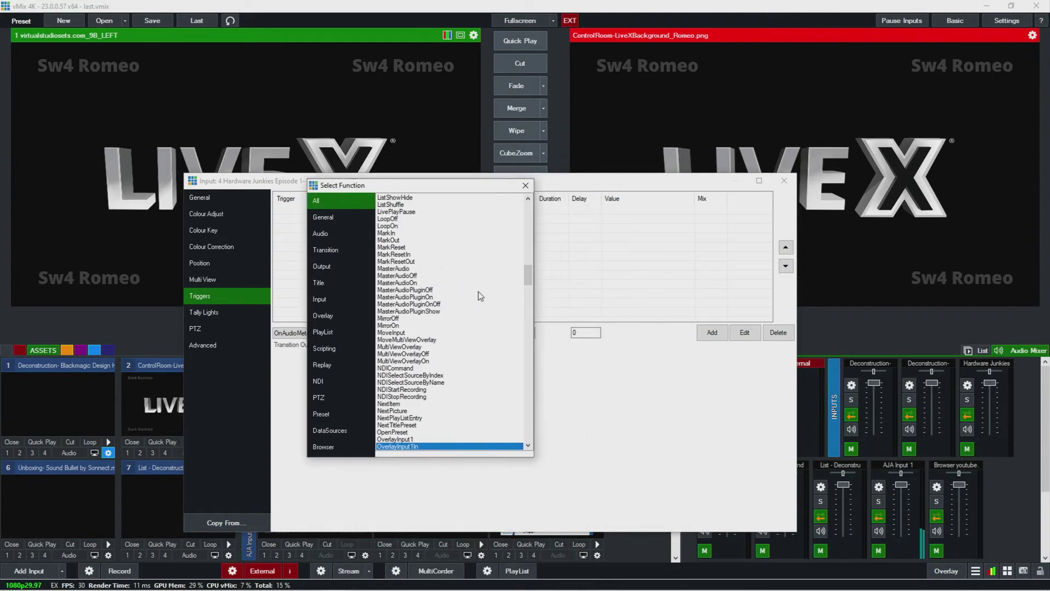
double_click(390, 325)
left_click(448, 333)
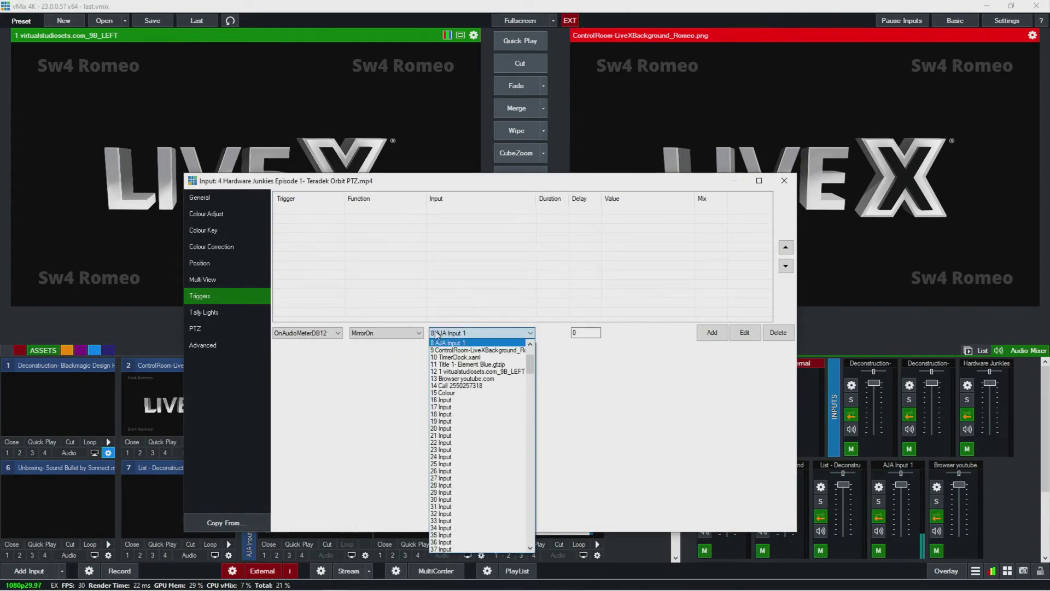
left_click(411, 371)
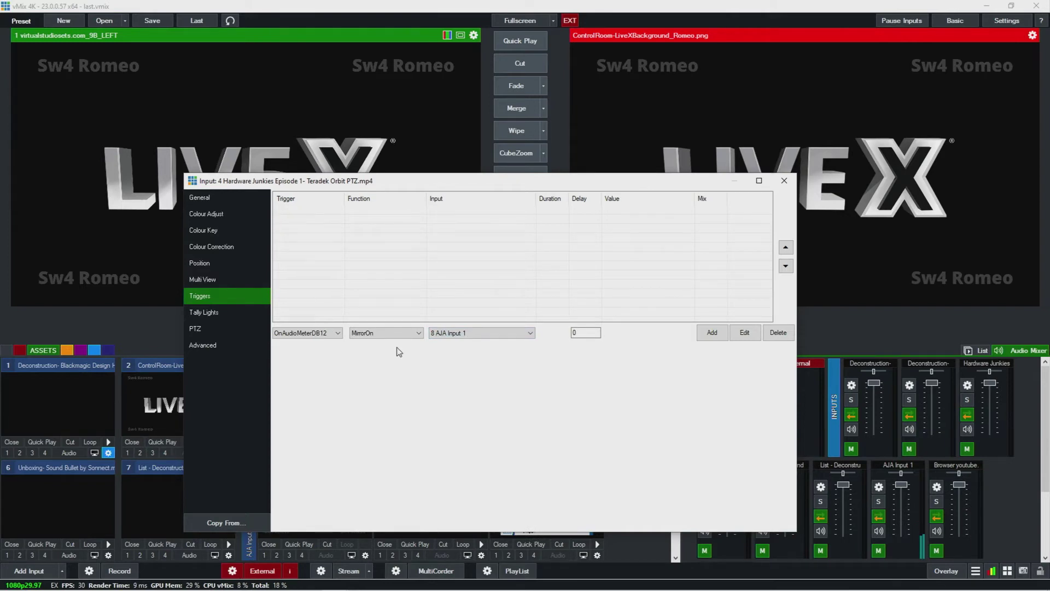
Step: Set the trigger's function to Fade from the Transition category and its target input to Preview
left_click(391, 332)
left_click(368, 403)
double_click(439, 369)
left_click(386, 335)
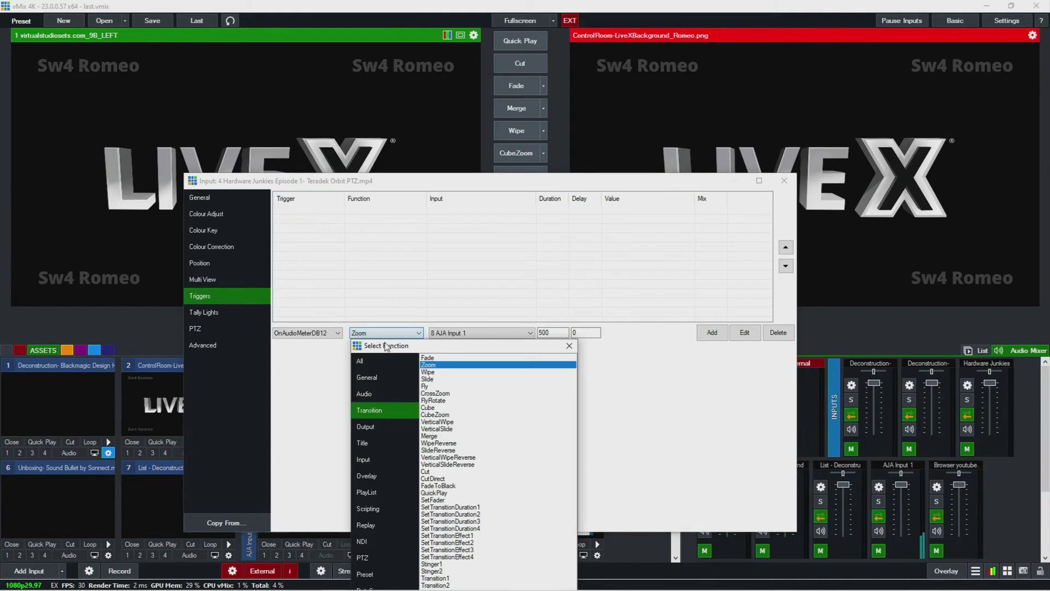
double_click(441, 357)
left_click(460, 333)
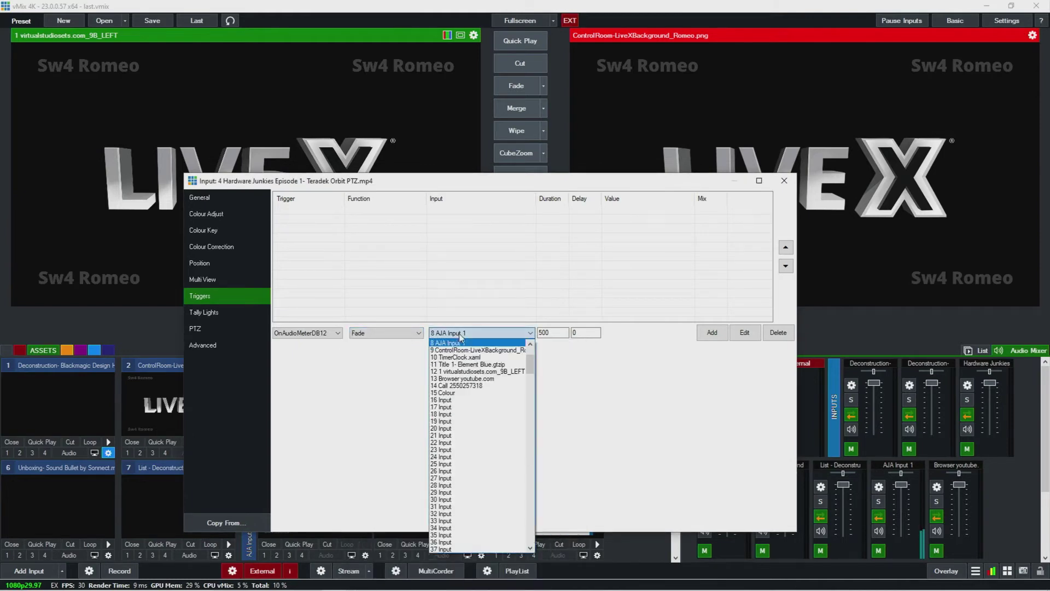
left_click(448, 351)
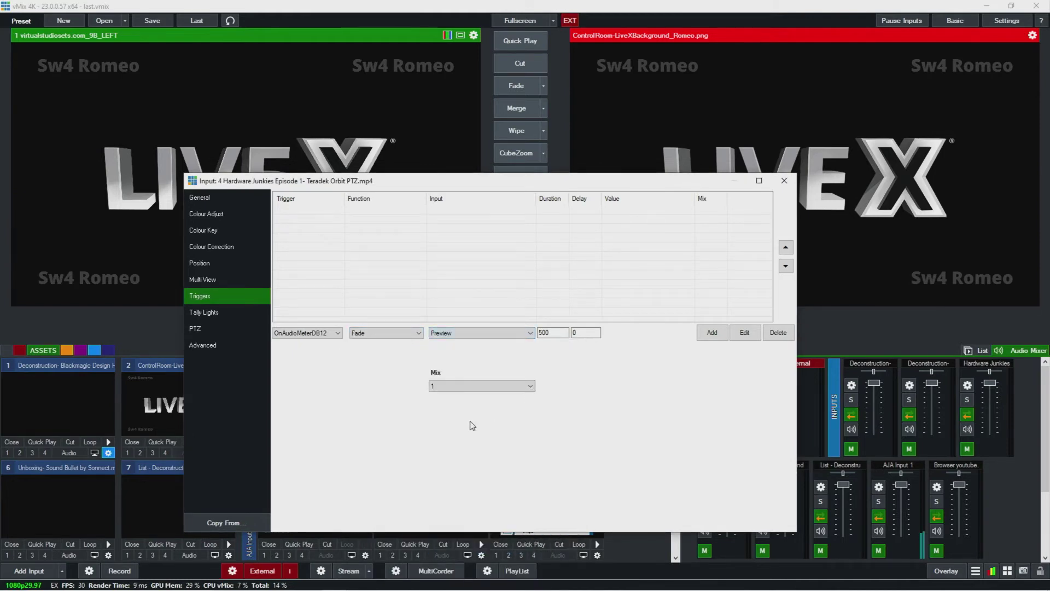
Step: Reposition the settings window, view the trigger's Mix choices and close the clip's settings
left_click_drag(451, 182, 450, 126)
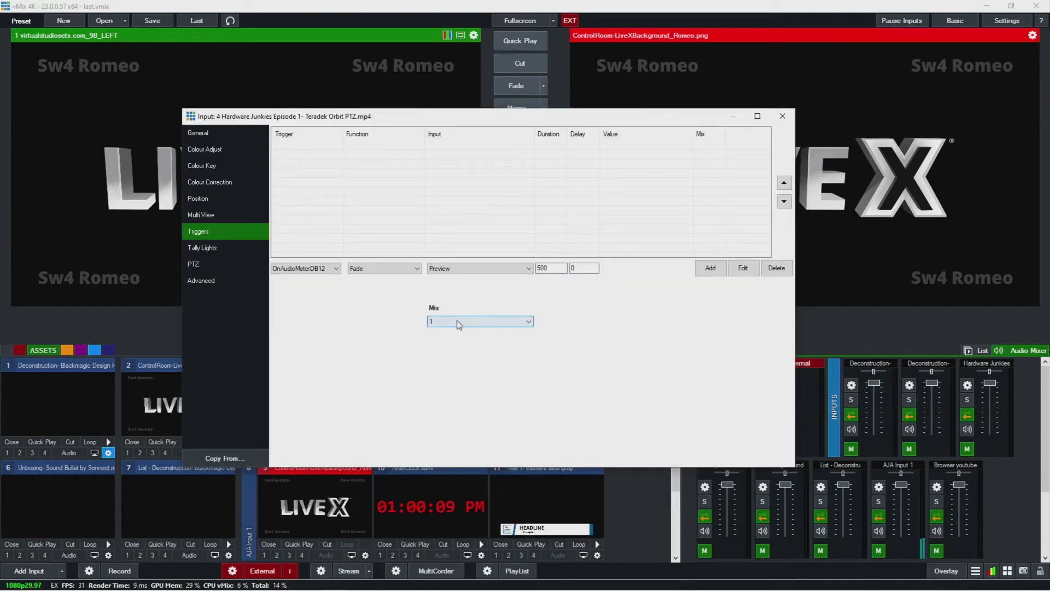
left_click(529, 322)
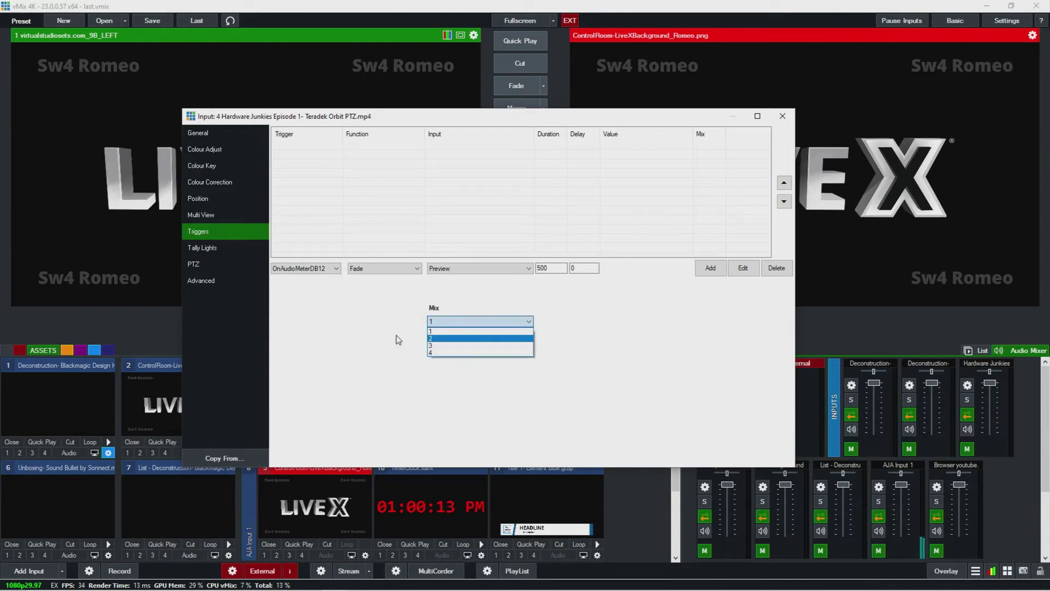
left_click(311, 342)
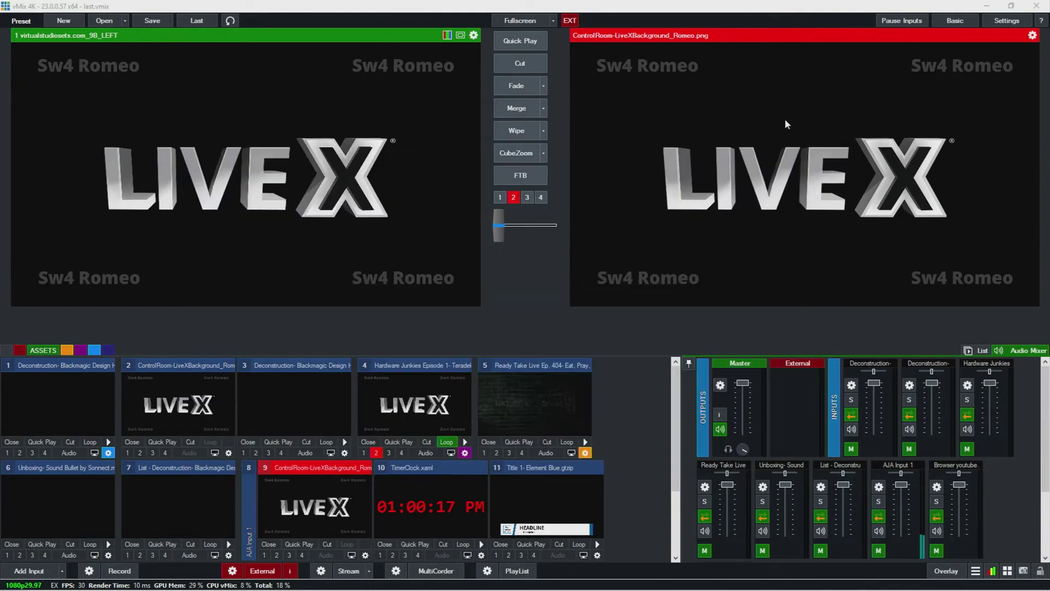
left_click(782, 116)
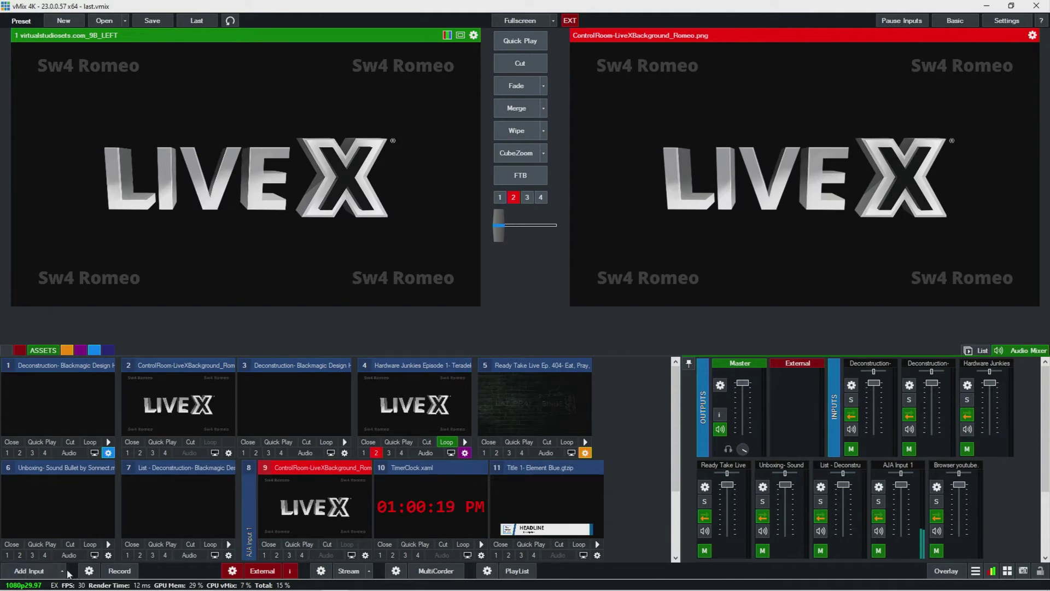
Step: Add a new Mix input to the production
scroll(77, 557, "down", 2)
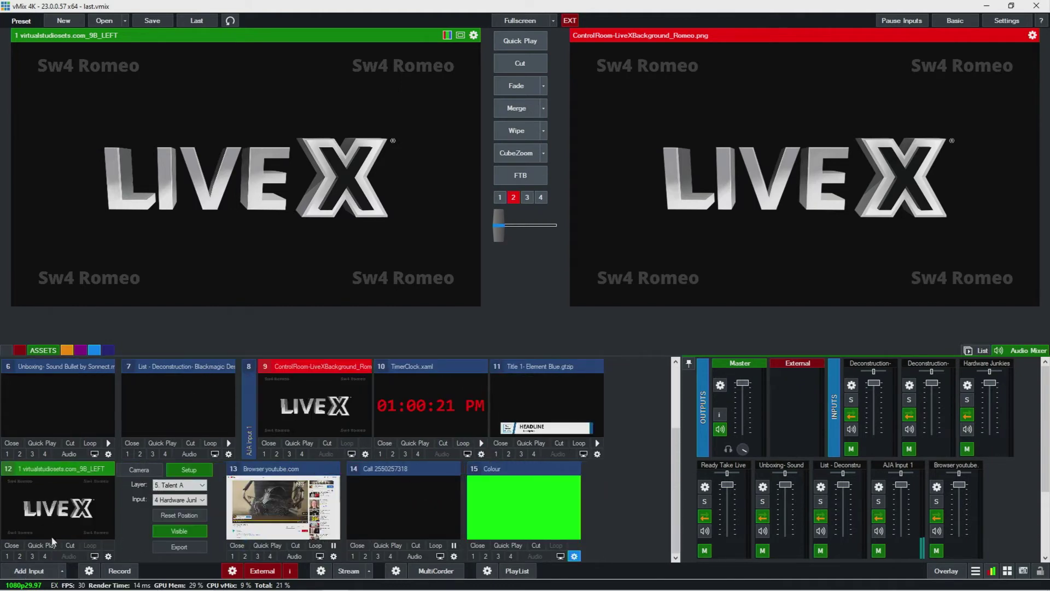
left_click(62, 571)
left_click(70, 574)
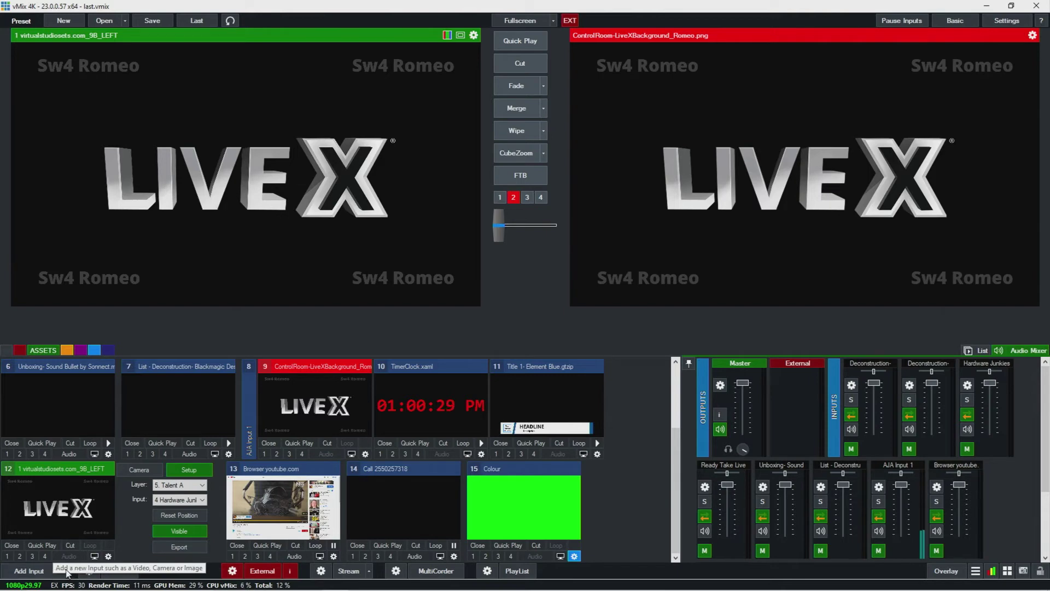
left_click(62, 572)
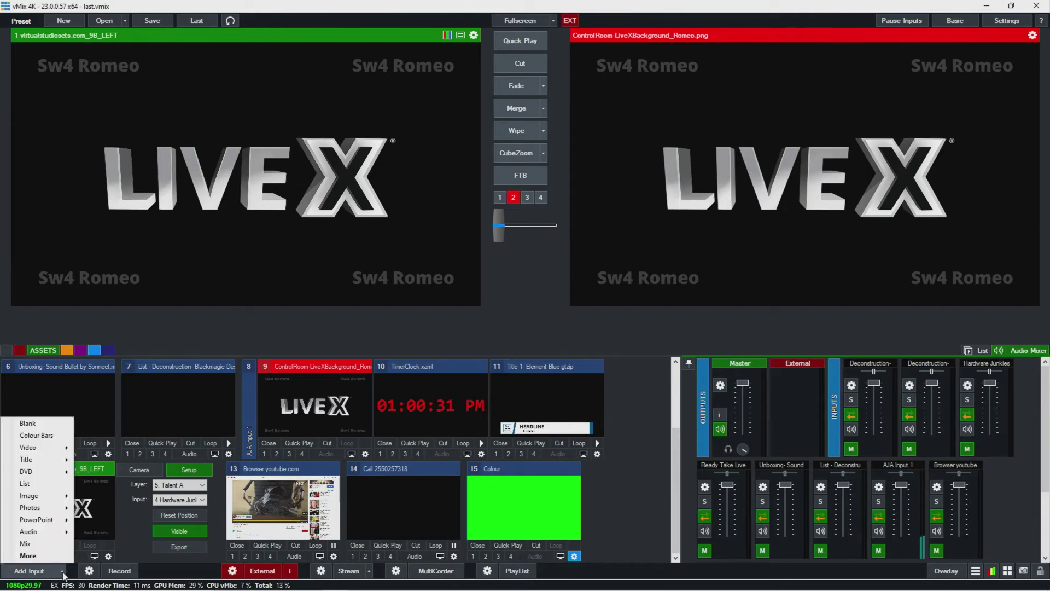
left_click(42, 548)
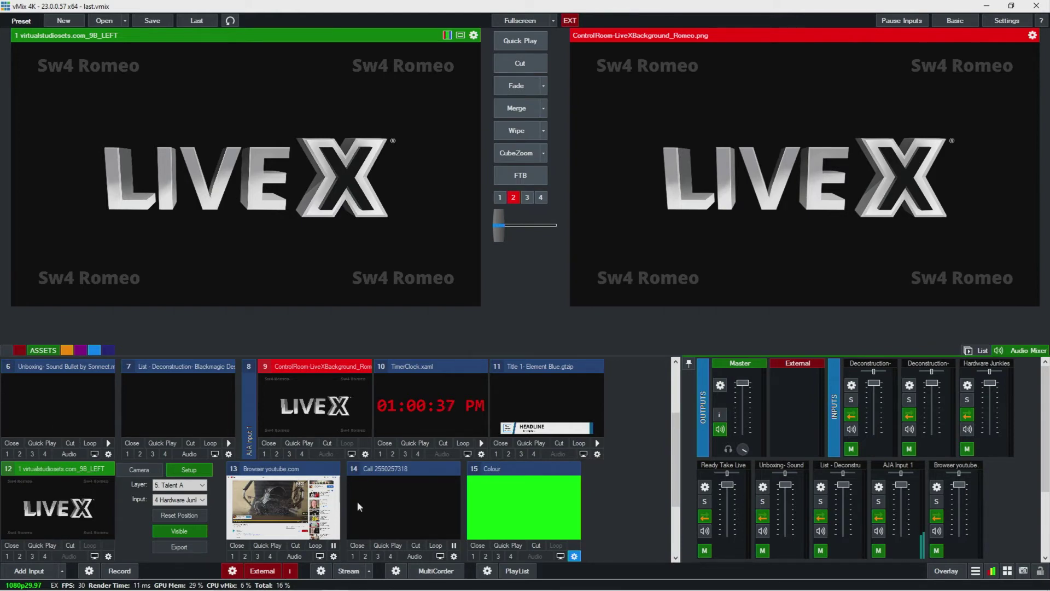
Step: Move the Mix2 input to the first position in the input list and load it into the preview
scroll(378, 490, "down", 1)
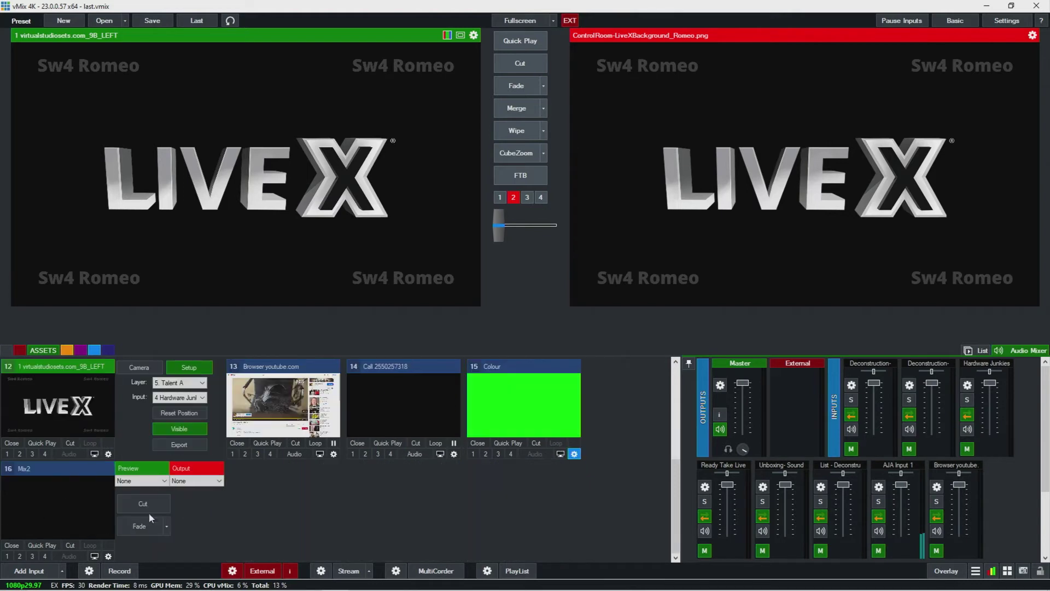
left_click_drag(46, 372, 47, 373)
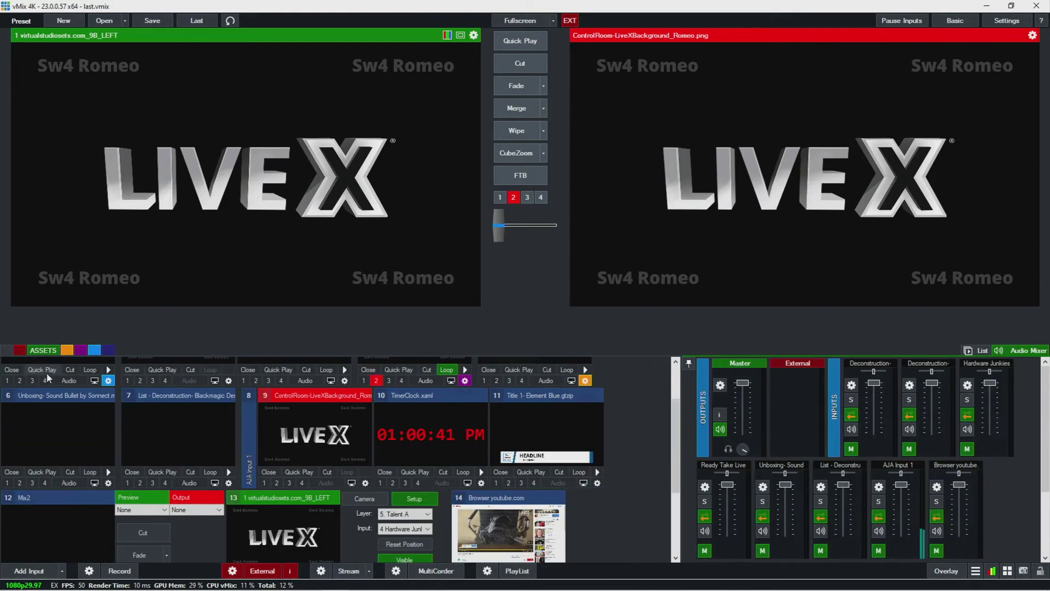
left_click_drag(35, 449, 41, 432)
left_click_drag(52, 504, 31, 374)
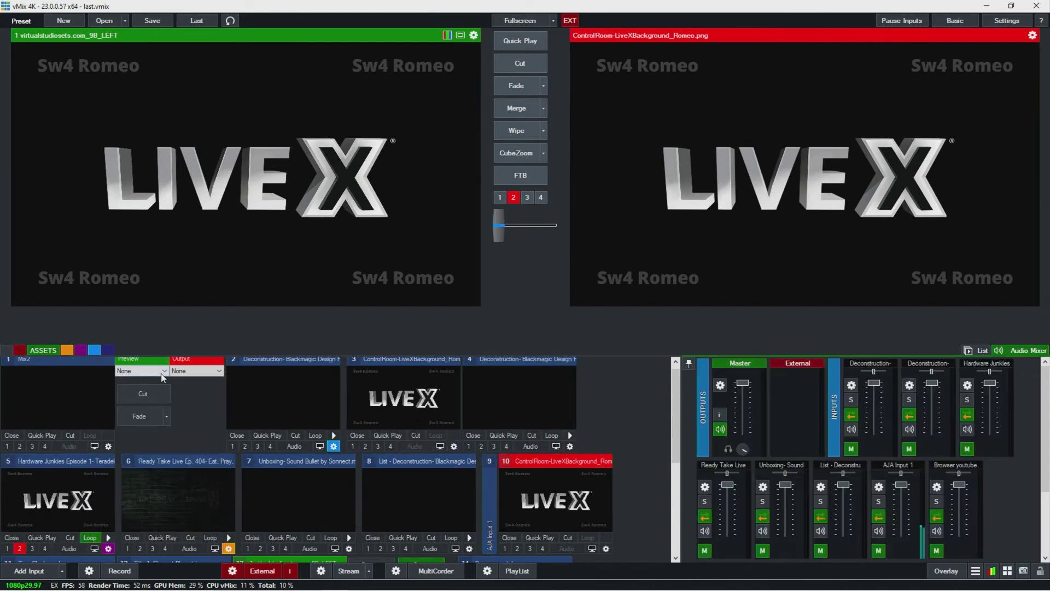
left_click(73, 404)
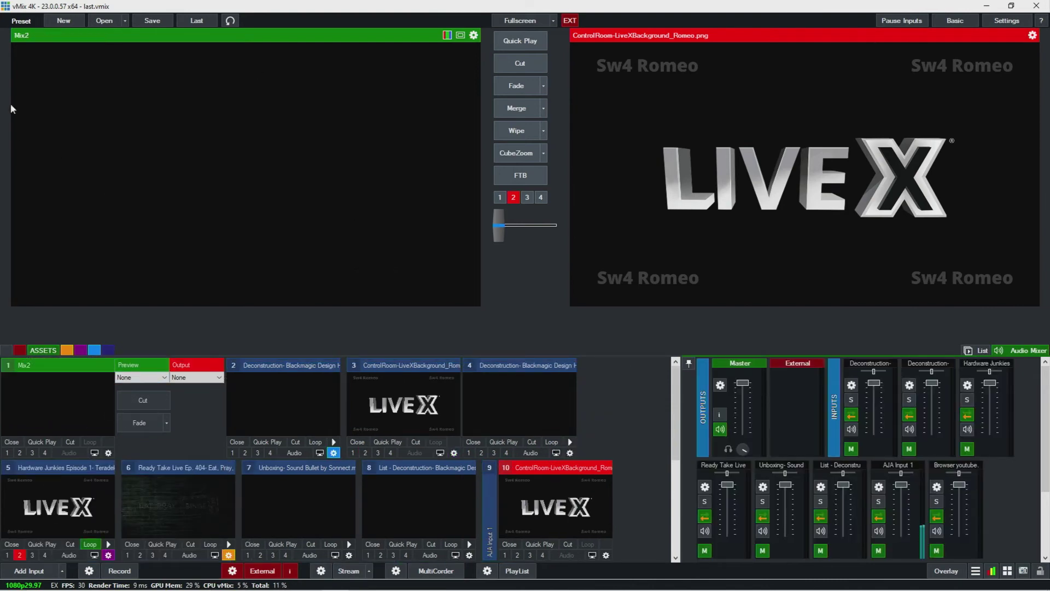
Step: Set Mix2's preview source to 3 ControlRoom-LiveXBackground and its output source to 11 TimerClock.xaml
left_click(151, 376)
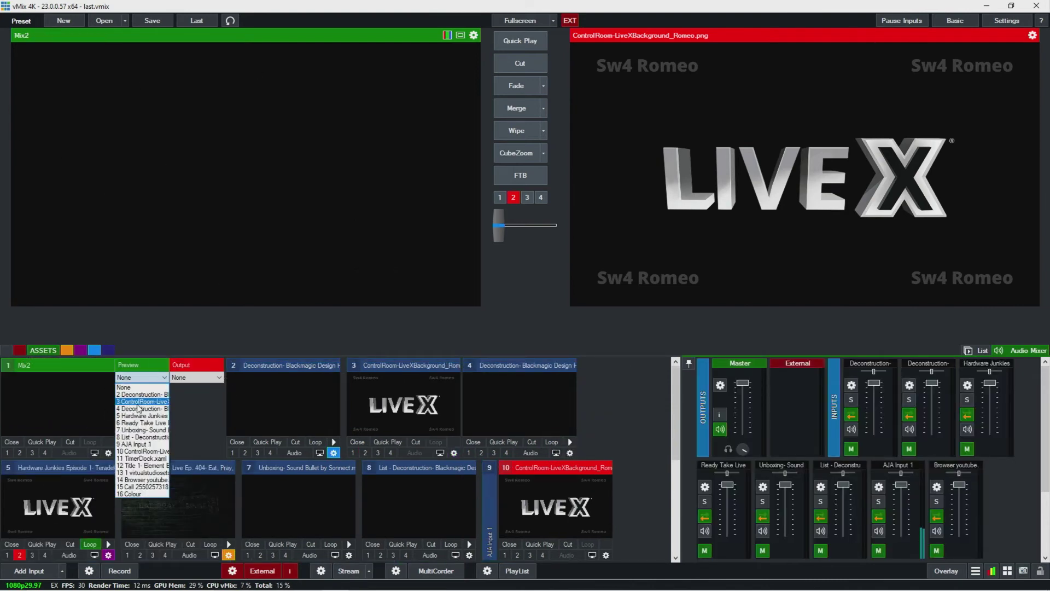
left_click(140, 401)
left_click(196, 378)
left_click(195, 458)
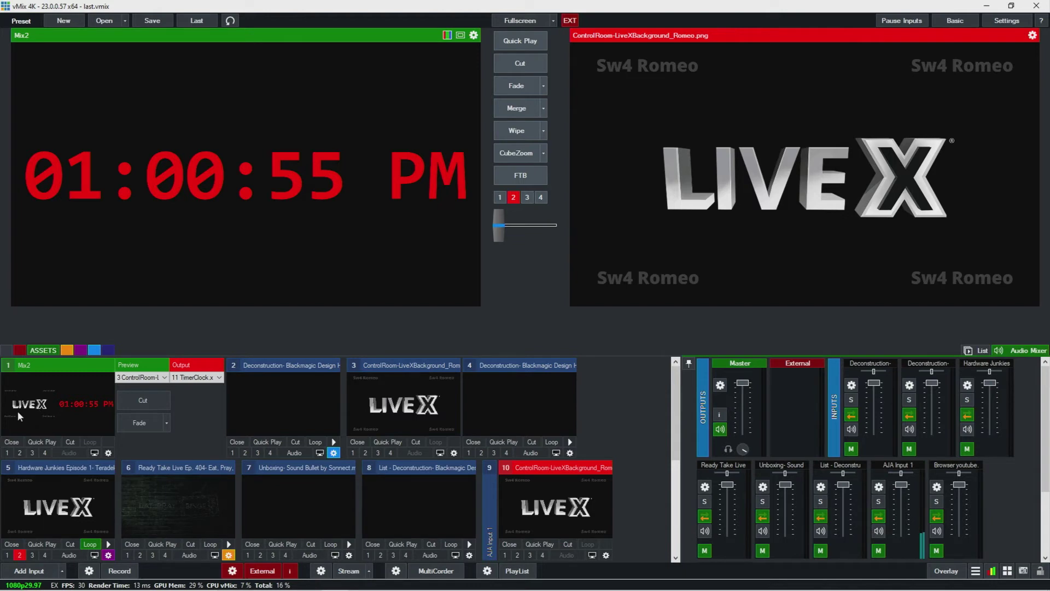
Step: Change Mix2's output source to input 2, the Deconstruction- Blackmagic Design clip
left_click(209, 380)
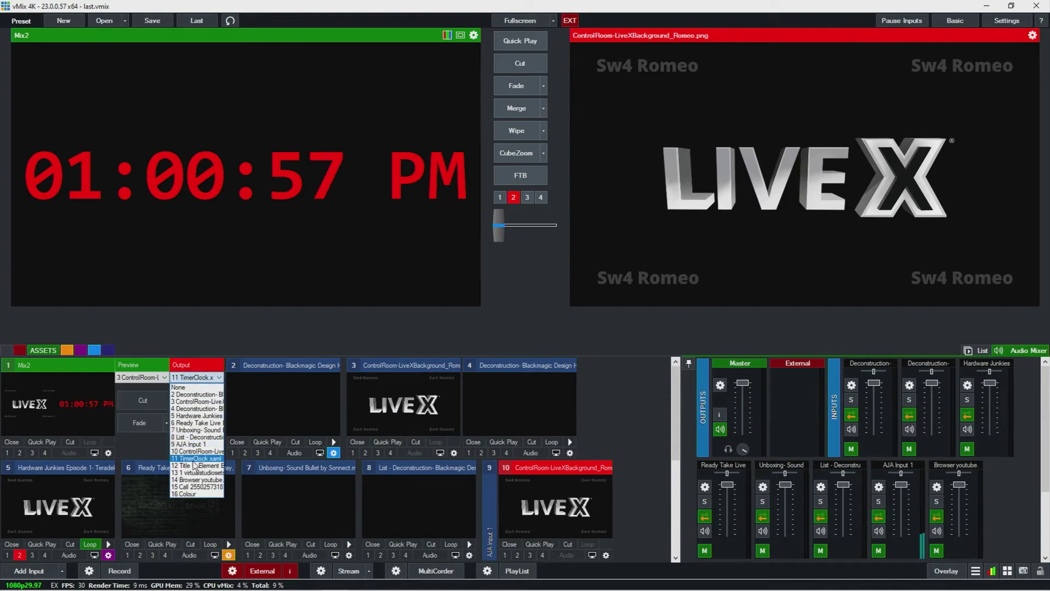
left_click(209, 380)
left_click(211, 380)
left_click(200, 394)
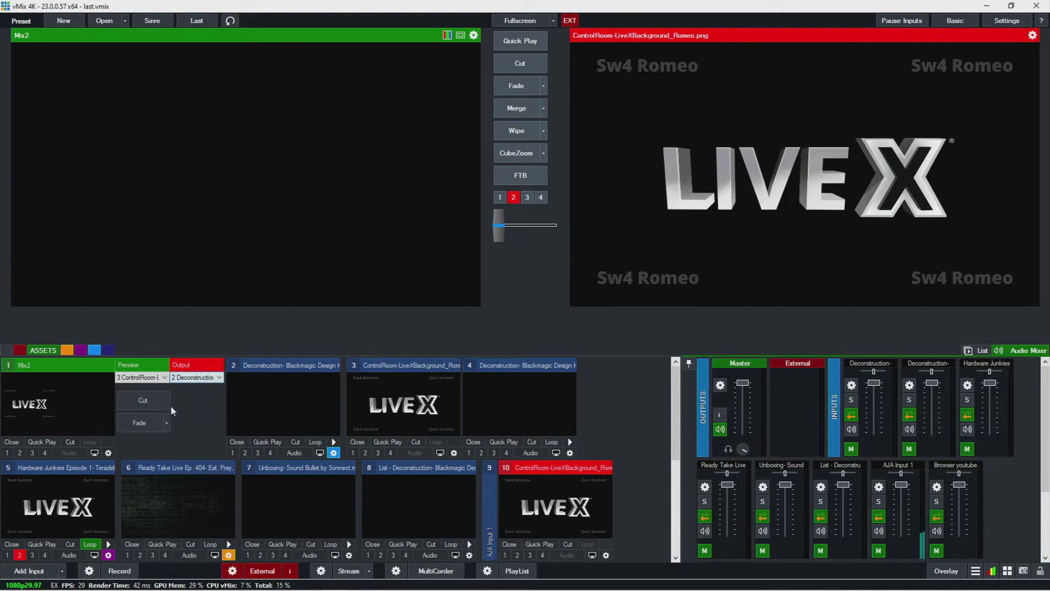
Step: Choose Fade as Mix2's transition and run it twice between its preview and output sources
left_click(167, 424)
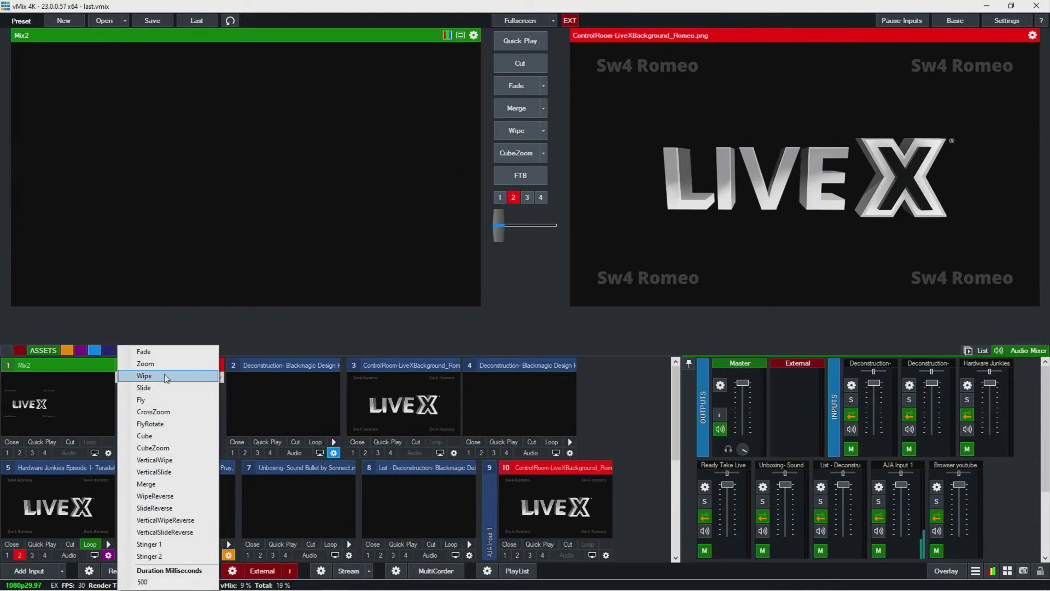
left_click(156, 352)
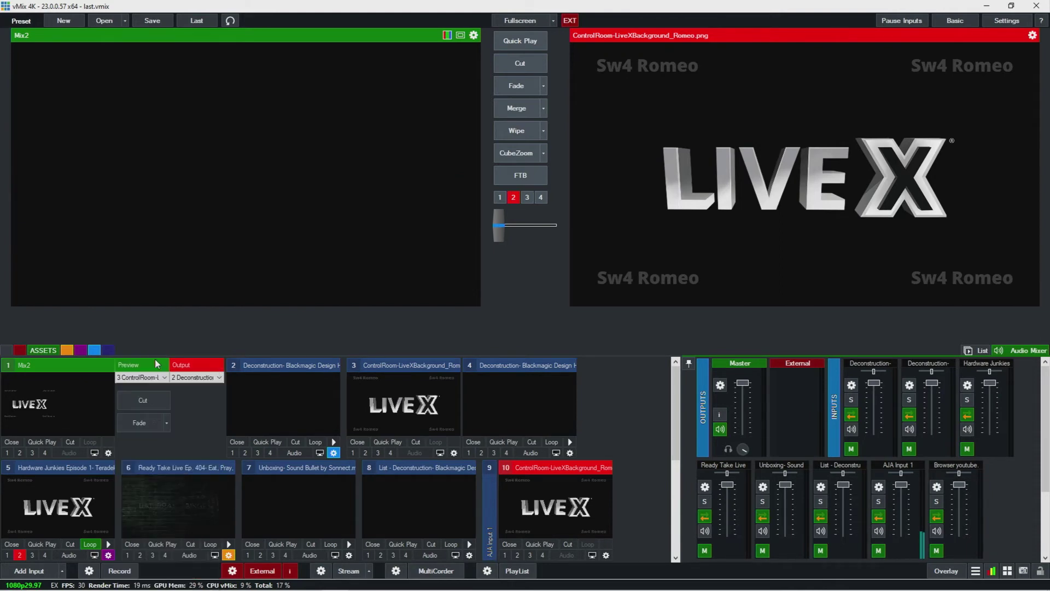
left_click(144, 423)
left_click(143, 422)
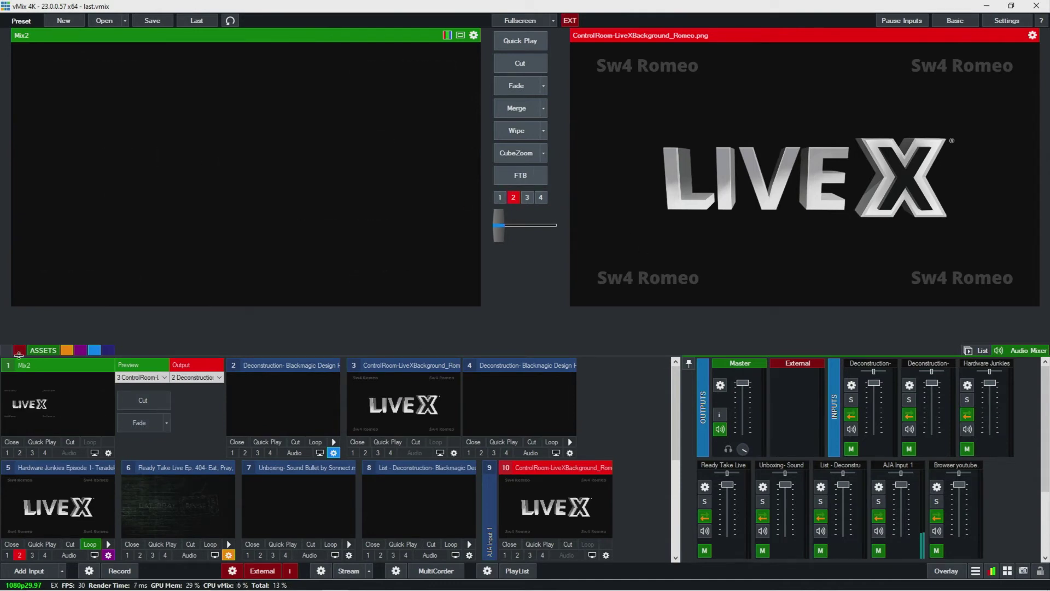
Step: Open the Multi View settings of the Mix2 input
left_click(108, 453)
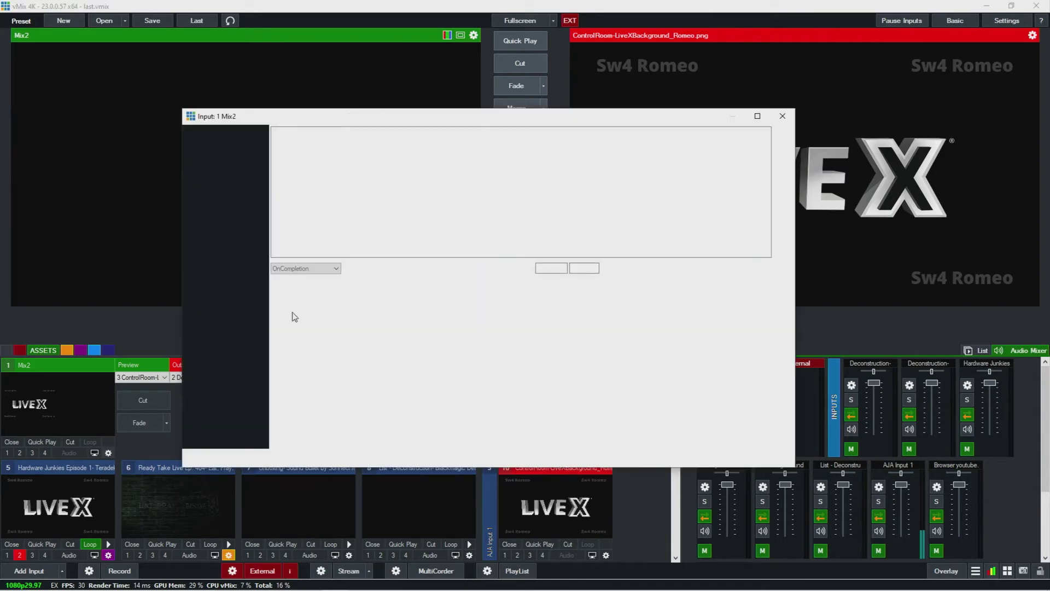
left_click(202, 214)
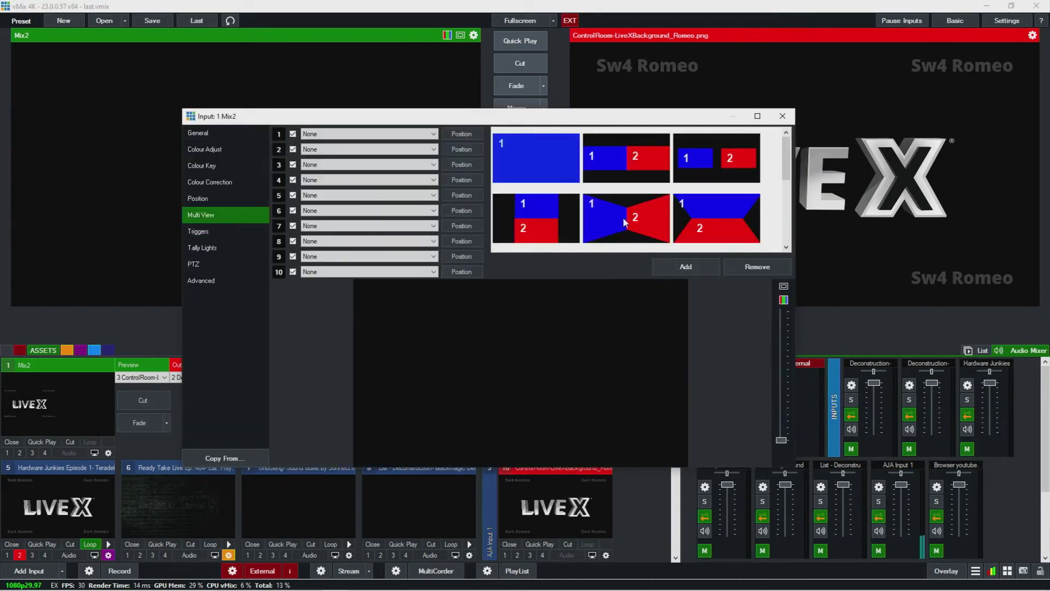
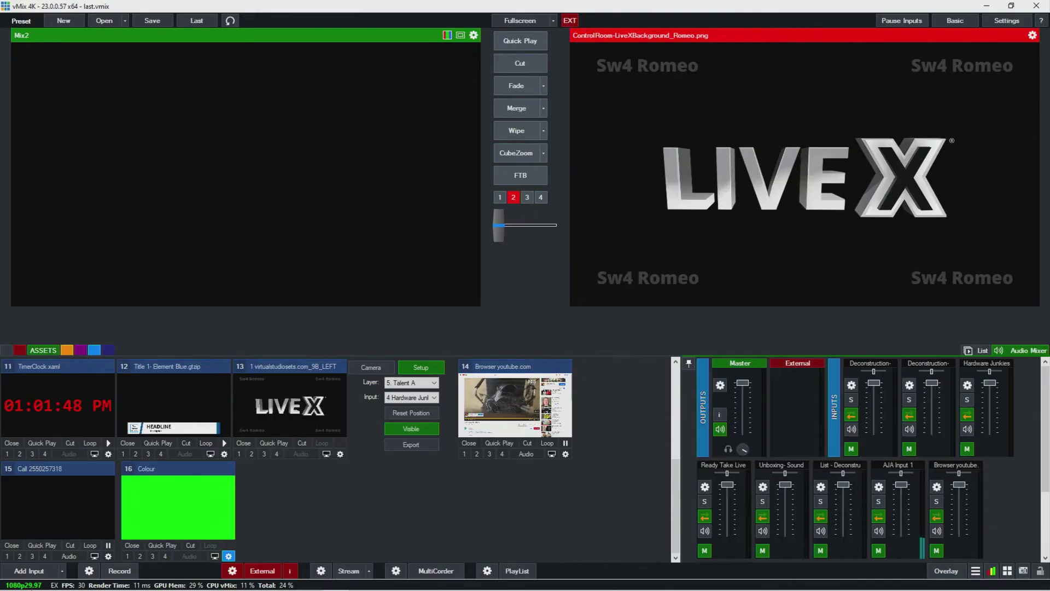
Step: Set the call input's video source to Output 2
right_click(19, 499)
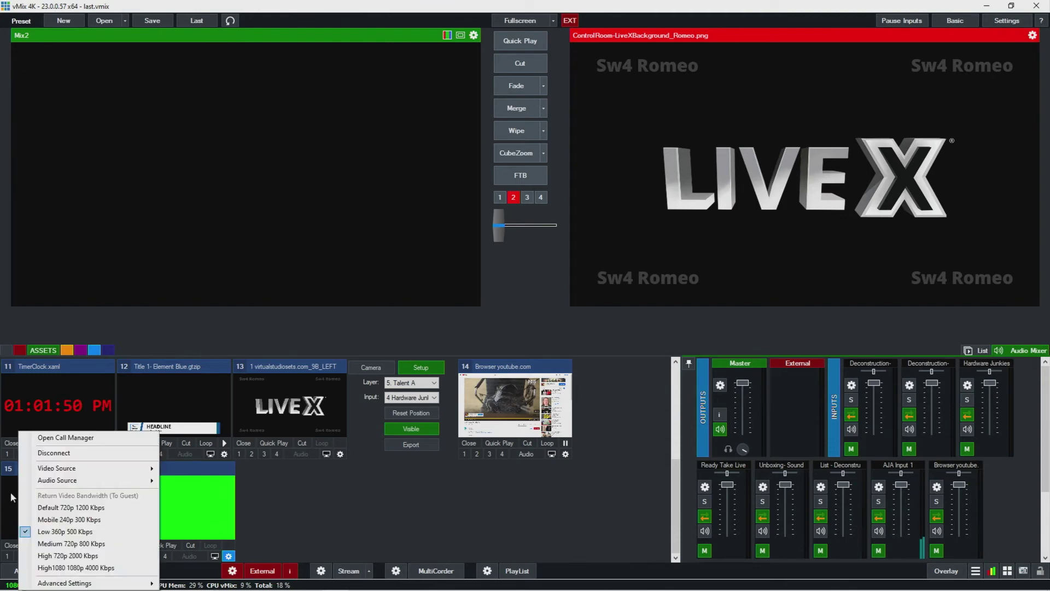
mouse_move(79, 468)
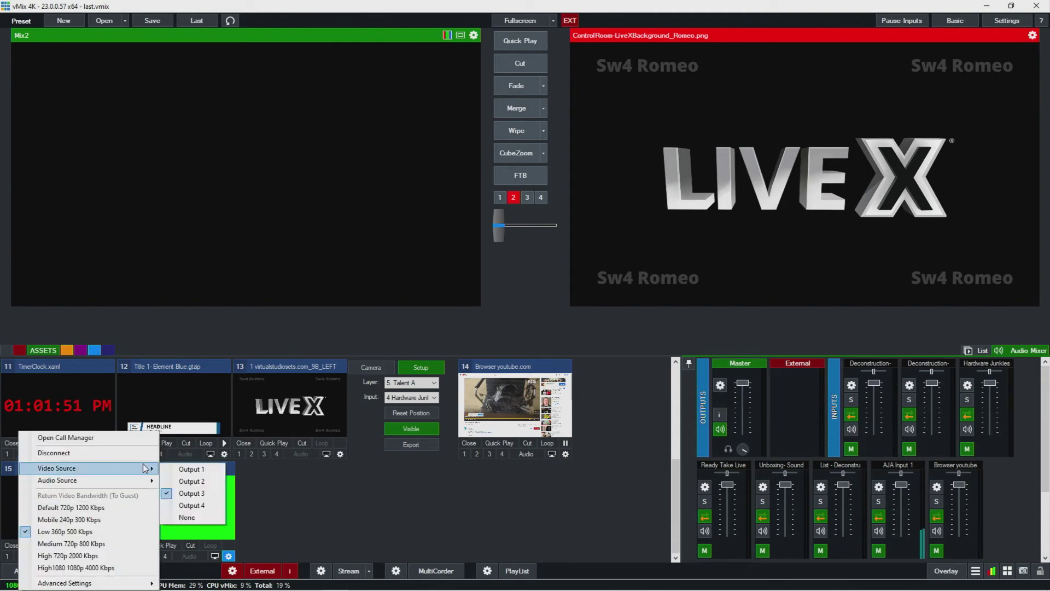
left_click(210, 484)
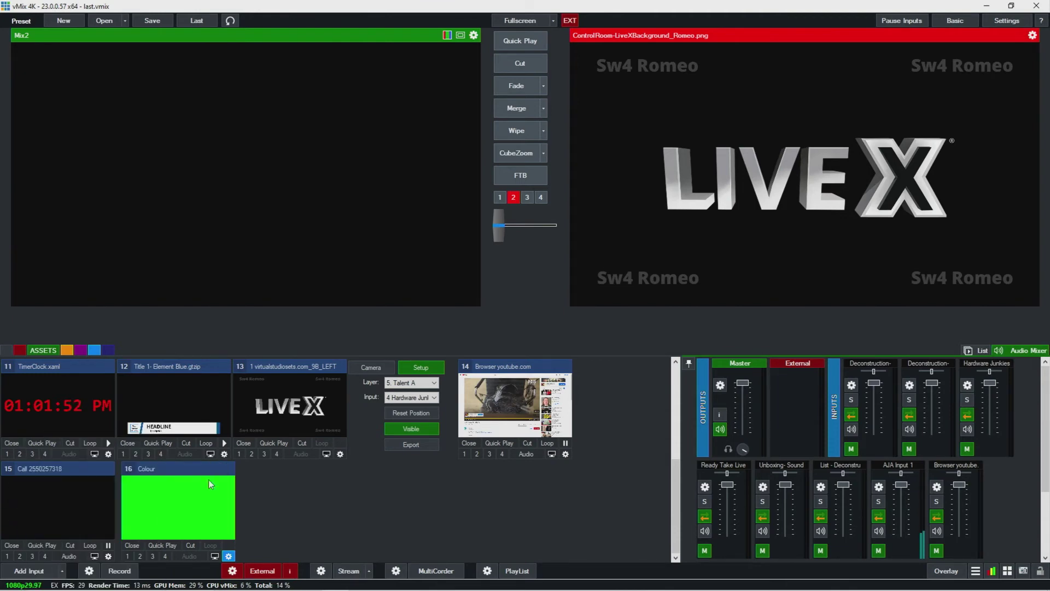
Step: View the sources that can be assigned to external Output 2, leaving its assignment as it is
left_click(262, 570)
mouse_move(282, 495)
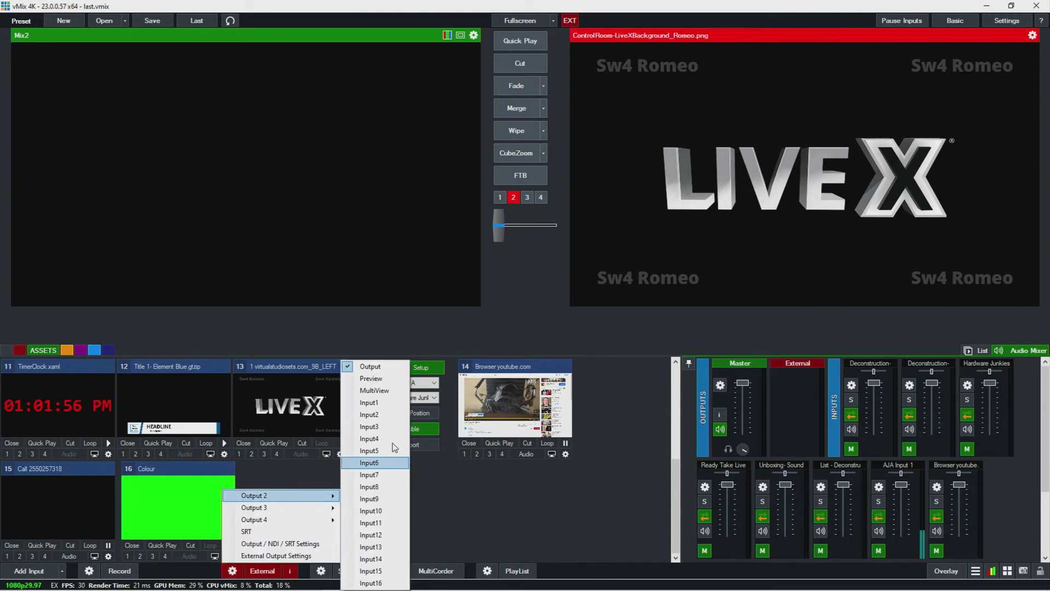
left_click(473, 496)
scroll(360, 506, "up", 5)
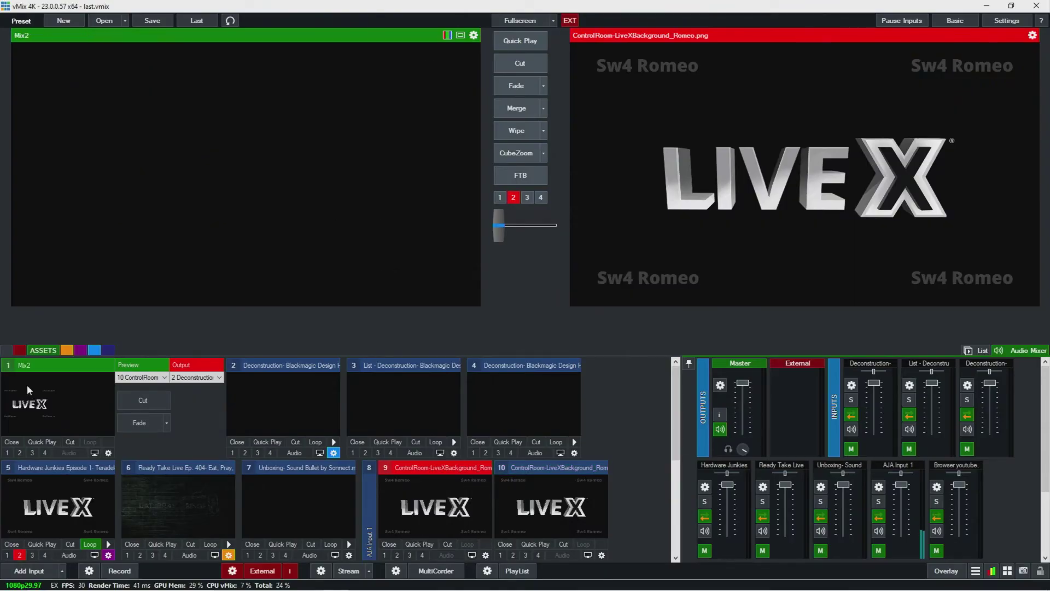
Step: Set the call input's video source to Output 4
scroll(80, 502, "down", 3)
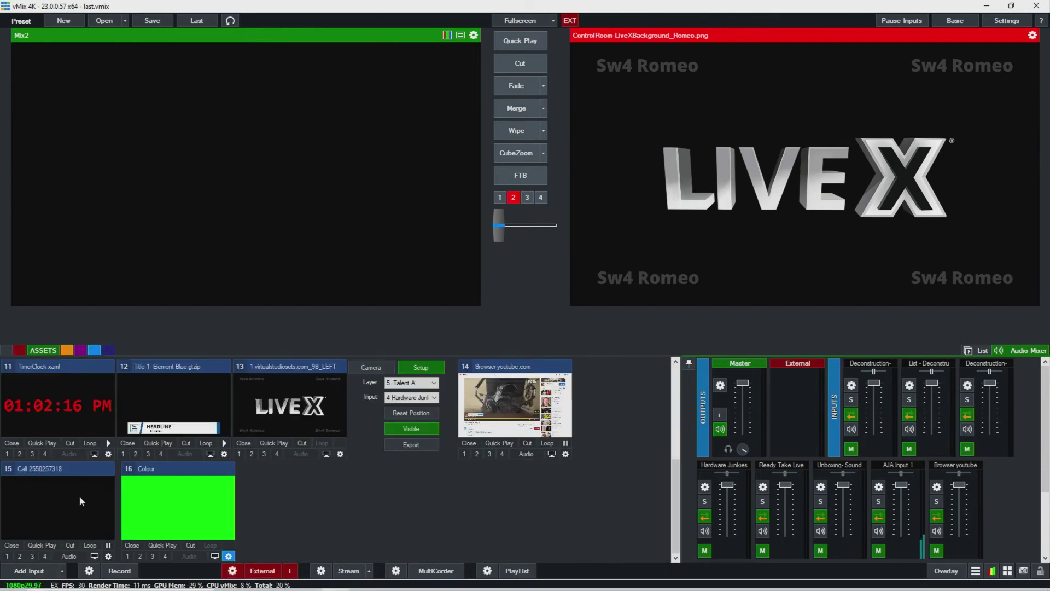
right_click(80, 502)
mouse_move(121, 469)
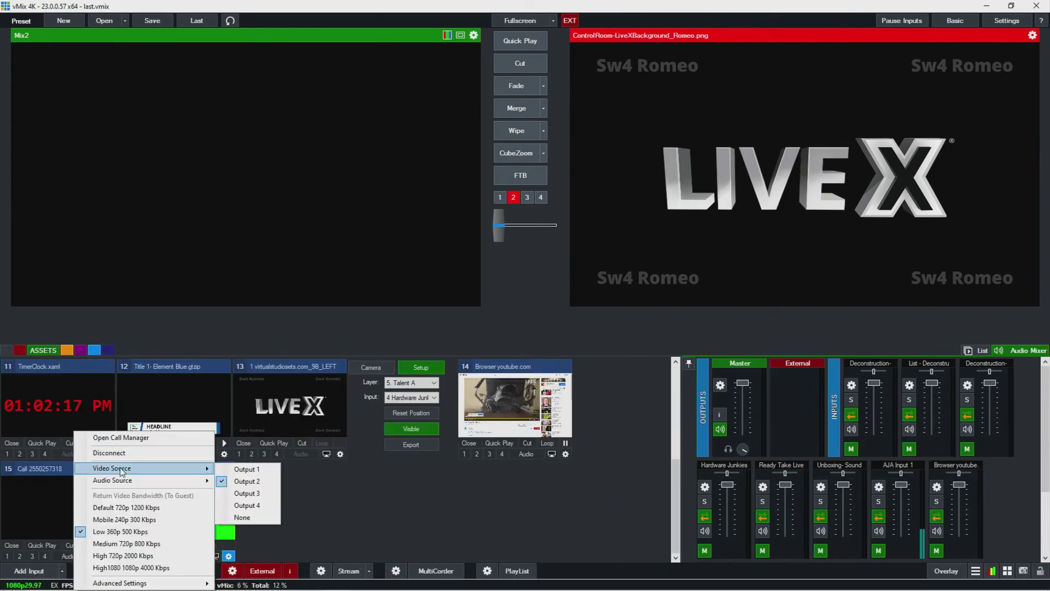
left_click(240, 507)
Step: Assign Input1, the Mix2 input, as the source of external Output 4
left_click(232, 571)
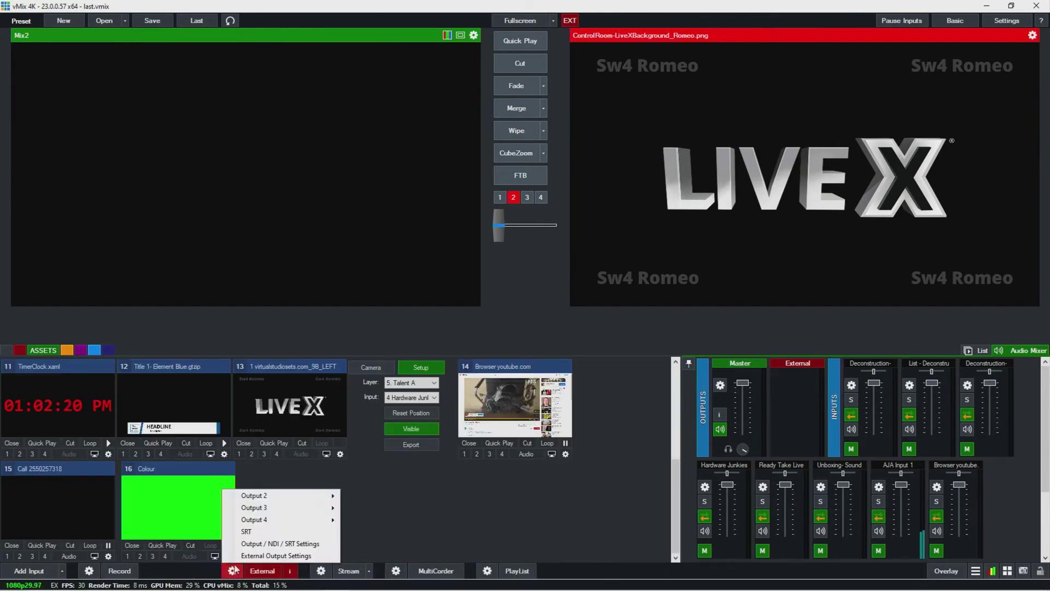
mouse_move(259, 524)
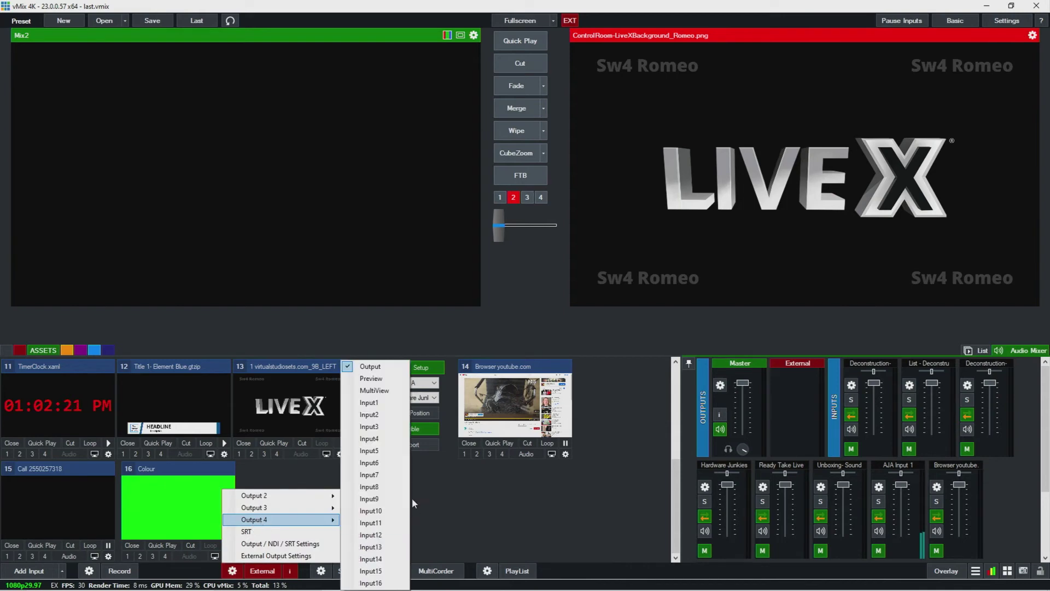
left_click(379, 404)
Step: Reorder the inputs so the off-air ControlRoom background sits at number 2 and the Unboxing video at number 3
scroll(27, 416, "up", 3)
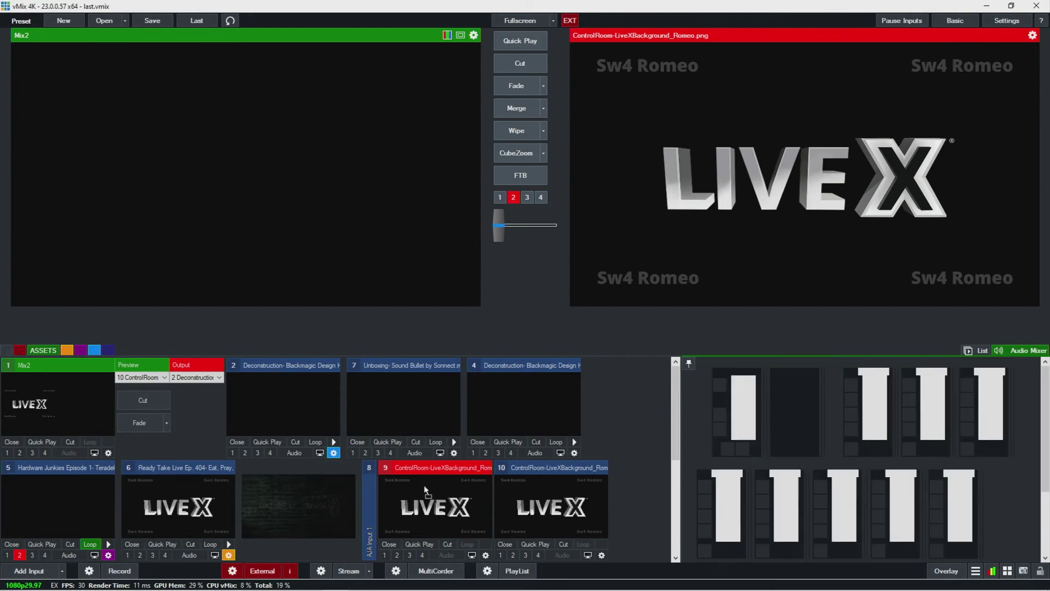
left_click(523, 410)
left_click_drag(452, 490, 49, 517)
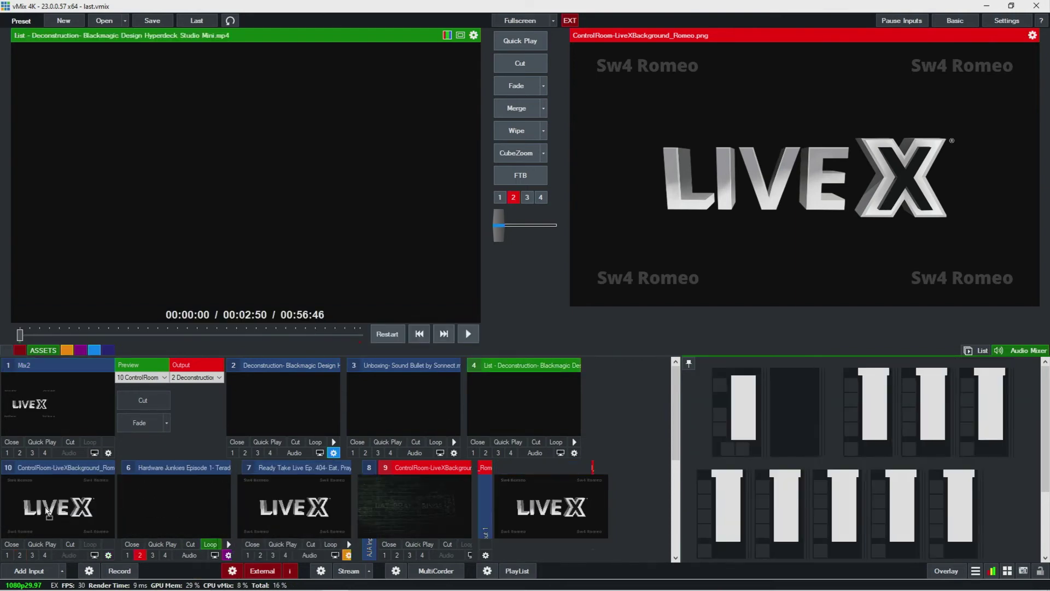
left_click_drag(339, 399, 541, 396)
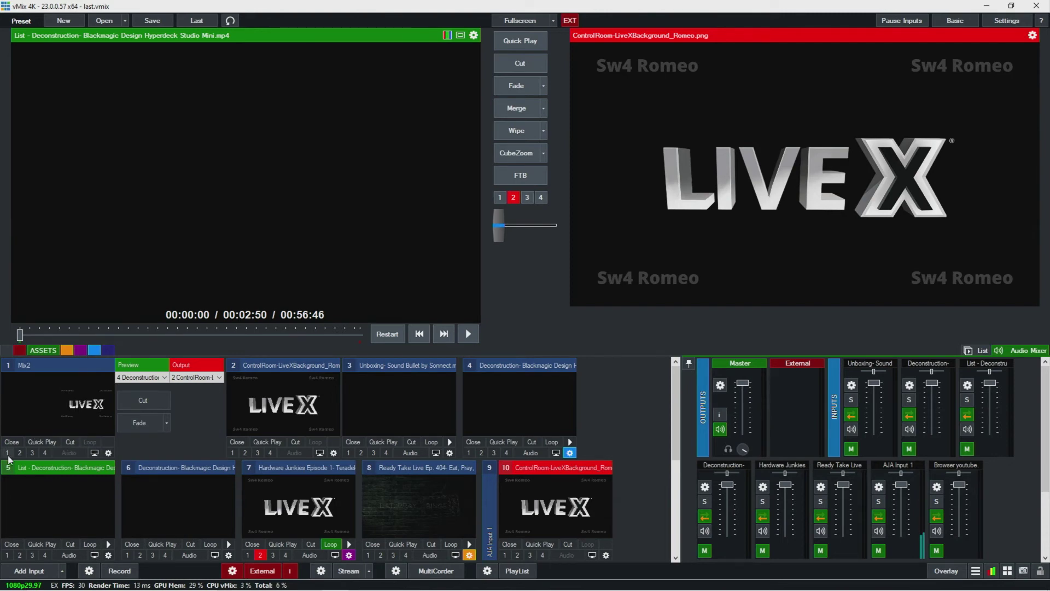
Step: View the sources available for Mix2's preview, then run Mix2's Fade transition between its preview and output
left_click(162, 377)
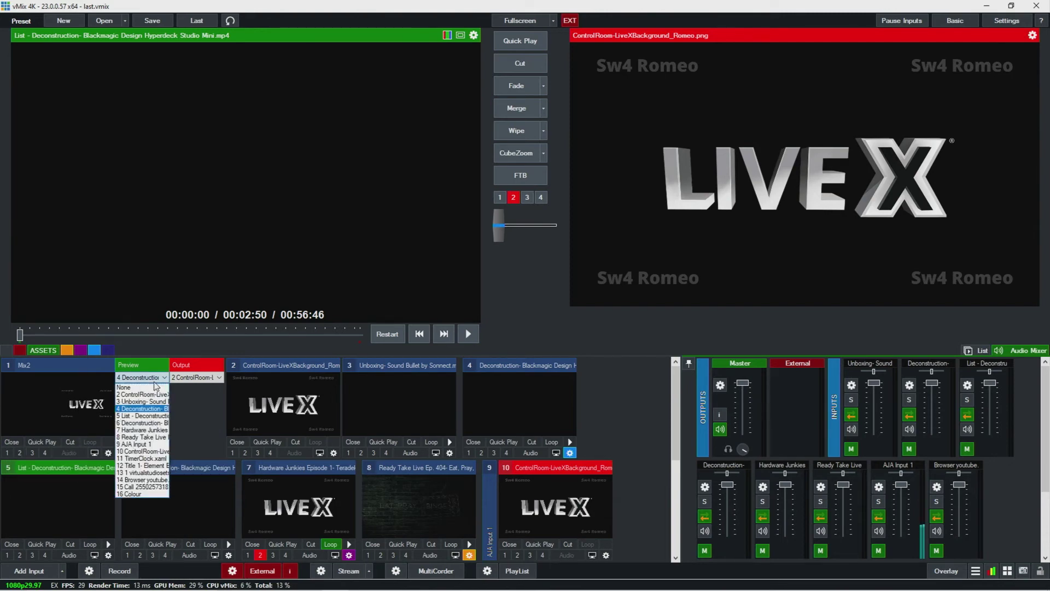
left_click(150, 430)
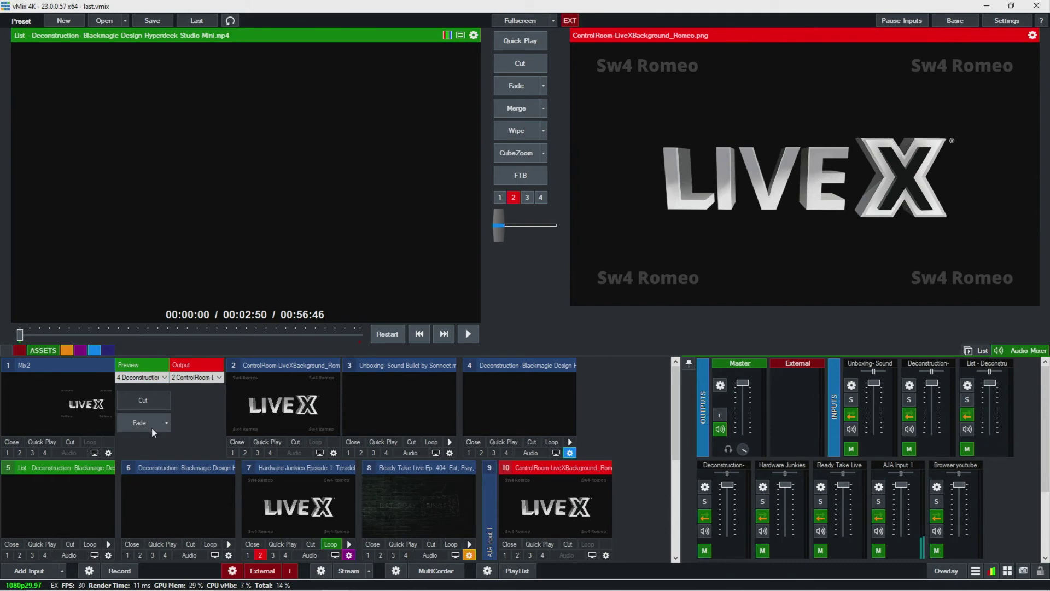
left_click(163, 377)
left_click(170, 422)
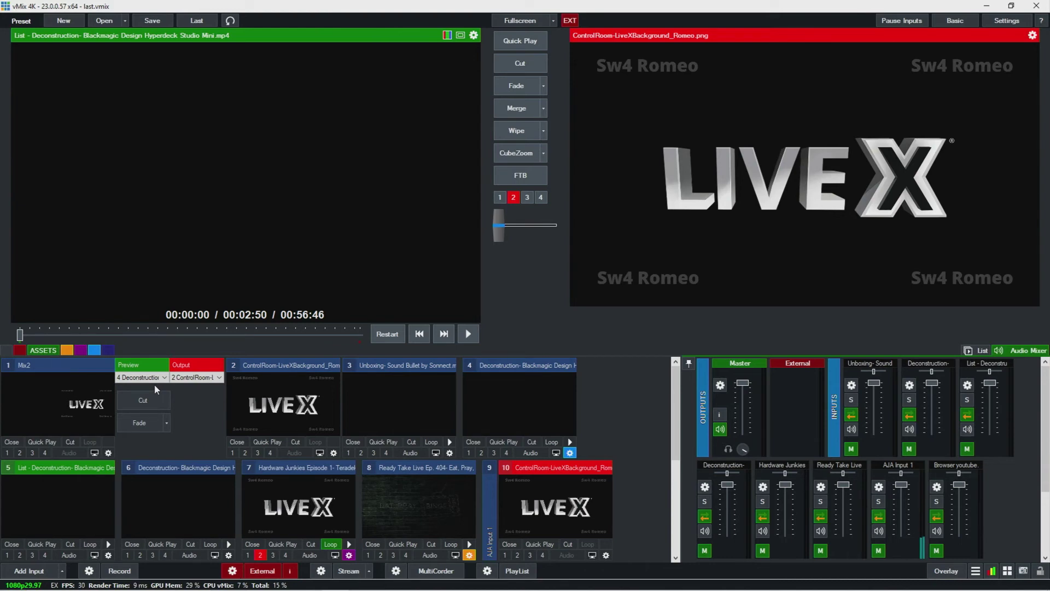
left_click(155, 428)
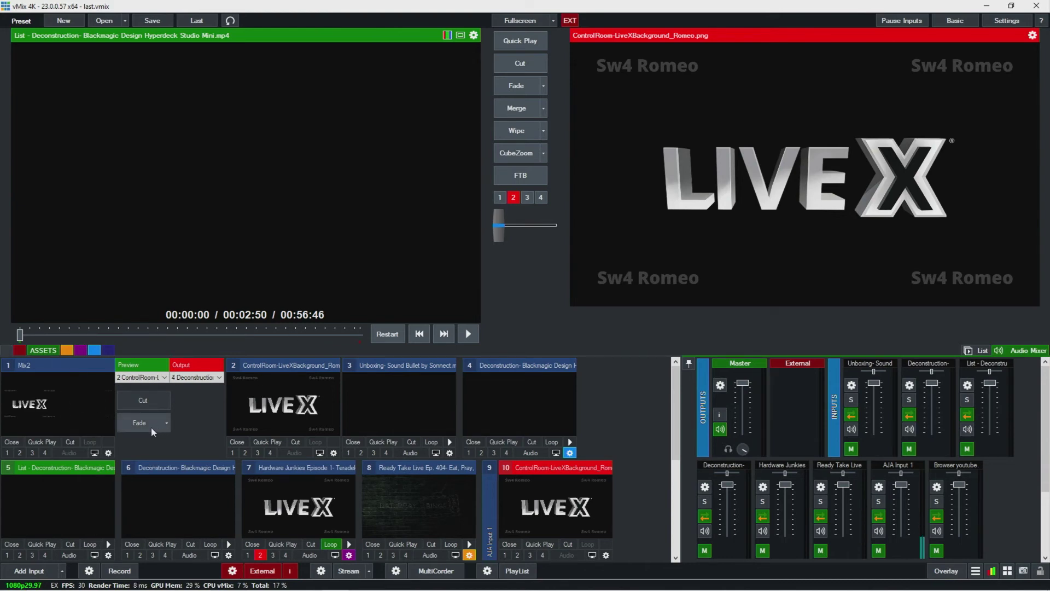
scroll(186, 443, "down", 3)
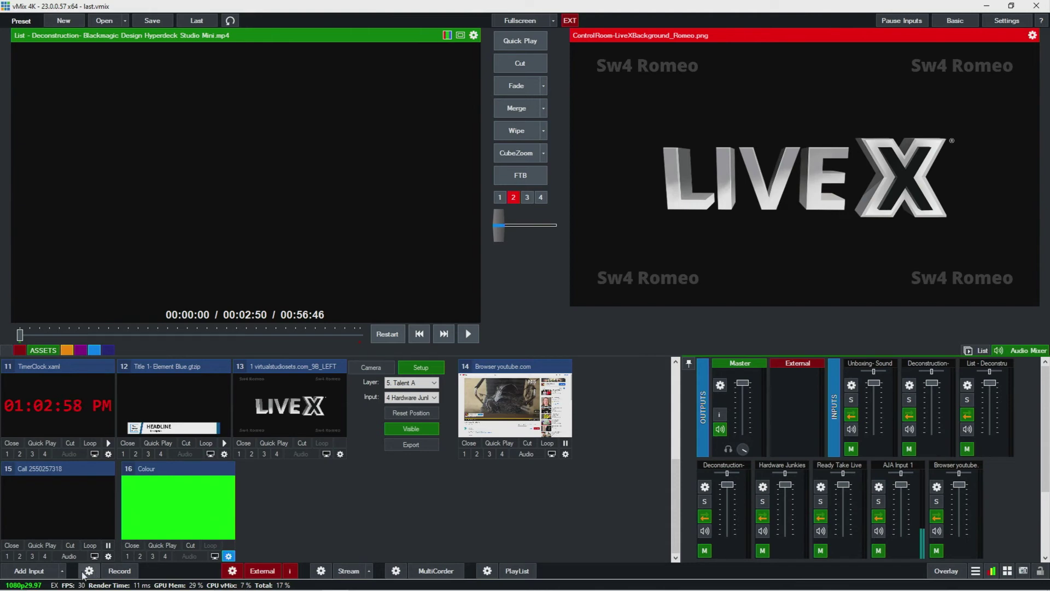
left_click(62, 571)
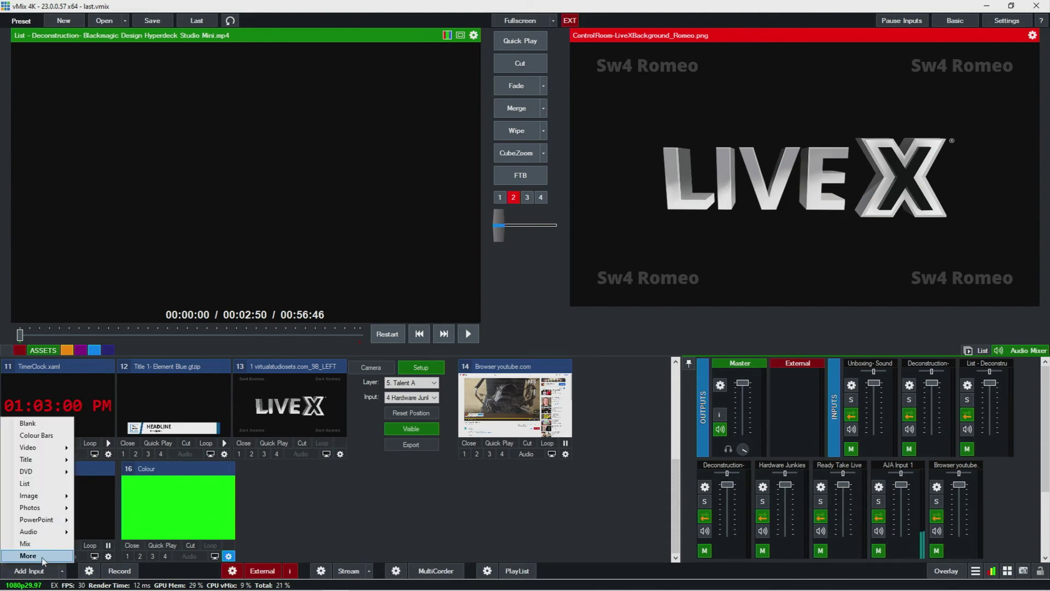
mouse_move(77, 572)
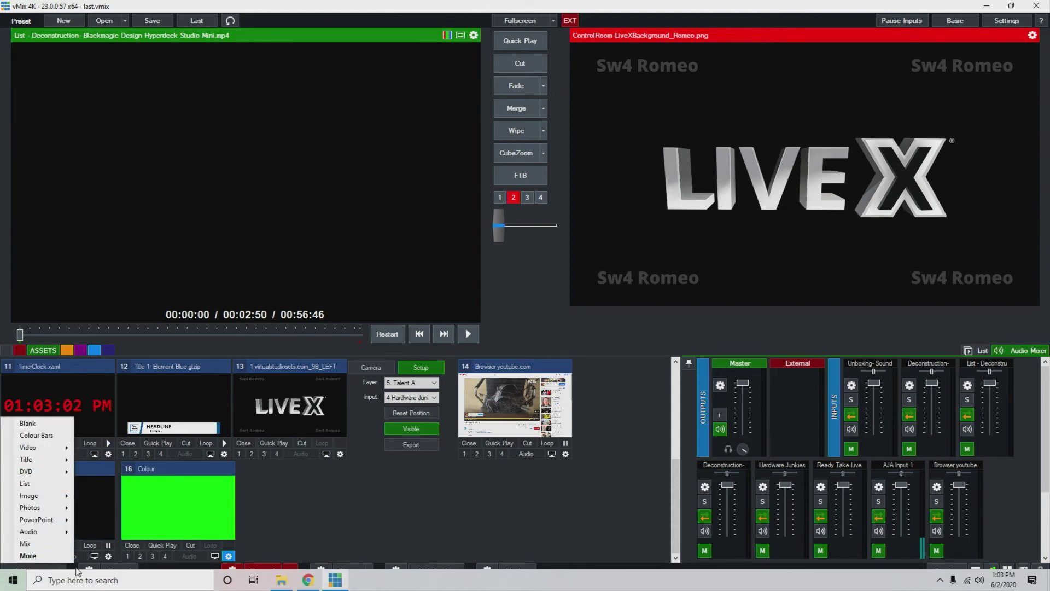
left_click(338, 470)
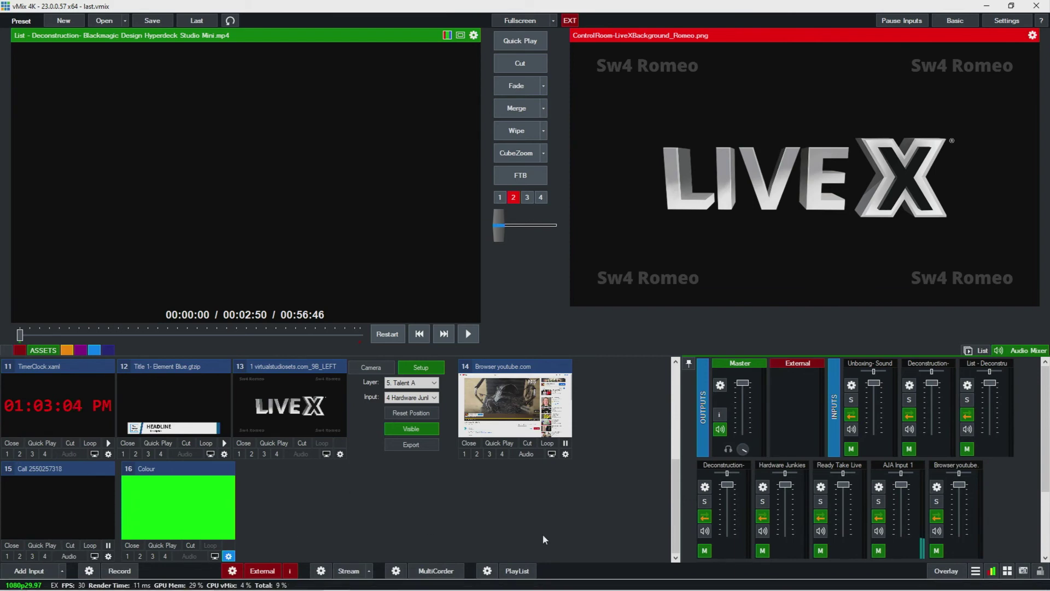
right_click(62, 495)
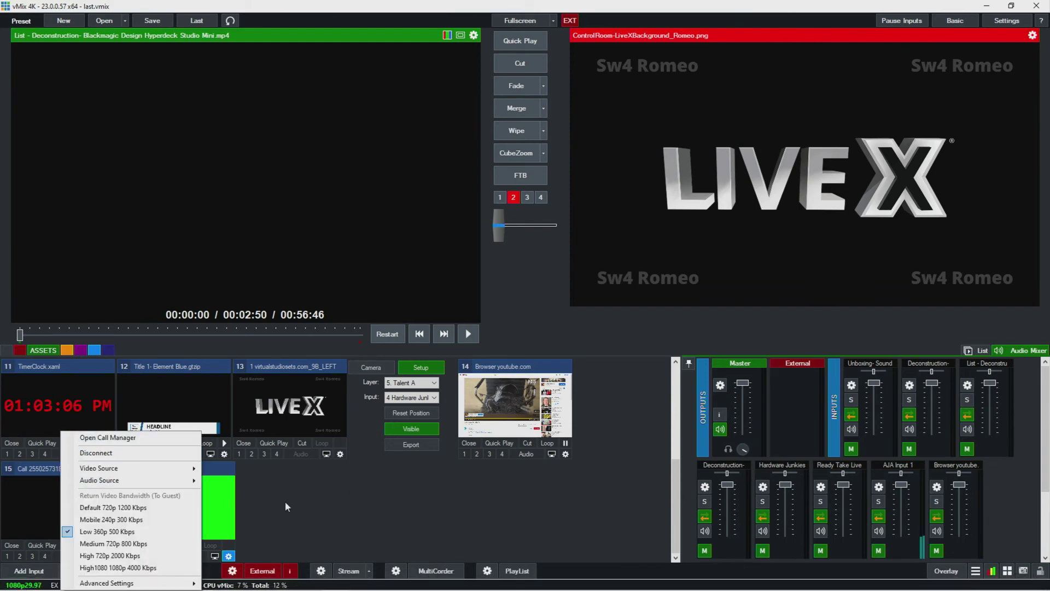
left_click(246, 501)
Step: Open the TimerClock input's settings and review its Multi View, Triggers and Tally Lights pages, including the Arduino COM port options
left_click(109, 454)
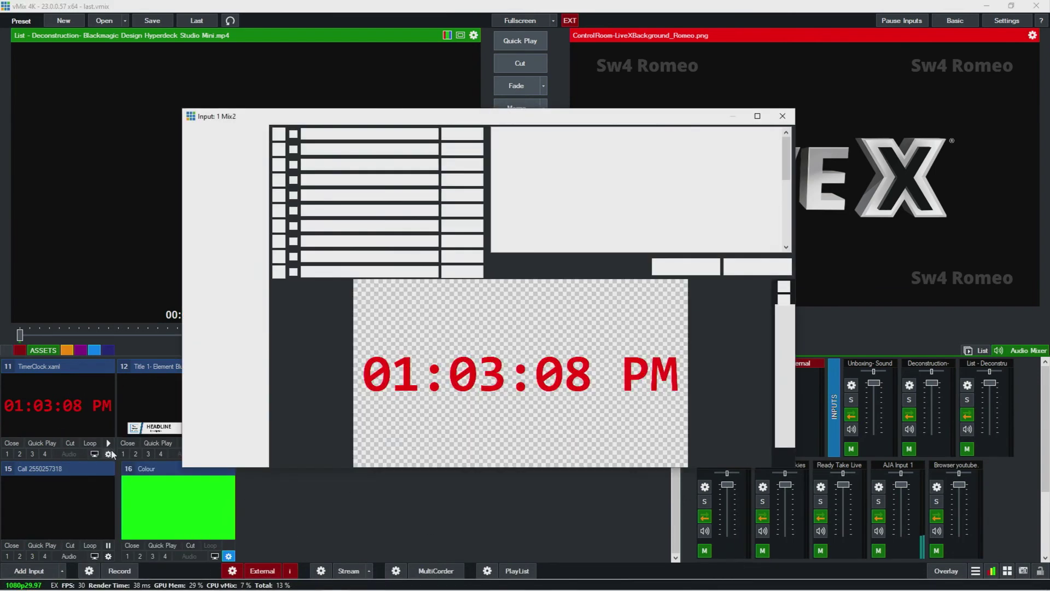
left_click(201, 214)
left_click(209, 232)
left_click(209, 247)
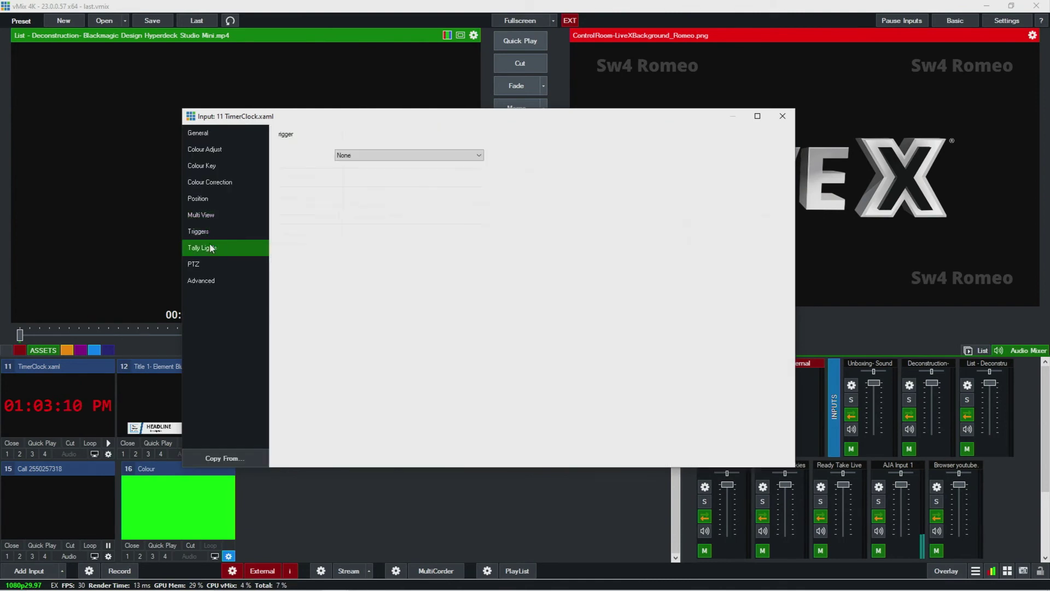
left_click(365, 153)
left_click(385, 165)
left_click(384, 170)
left_click(385, 180)
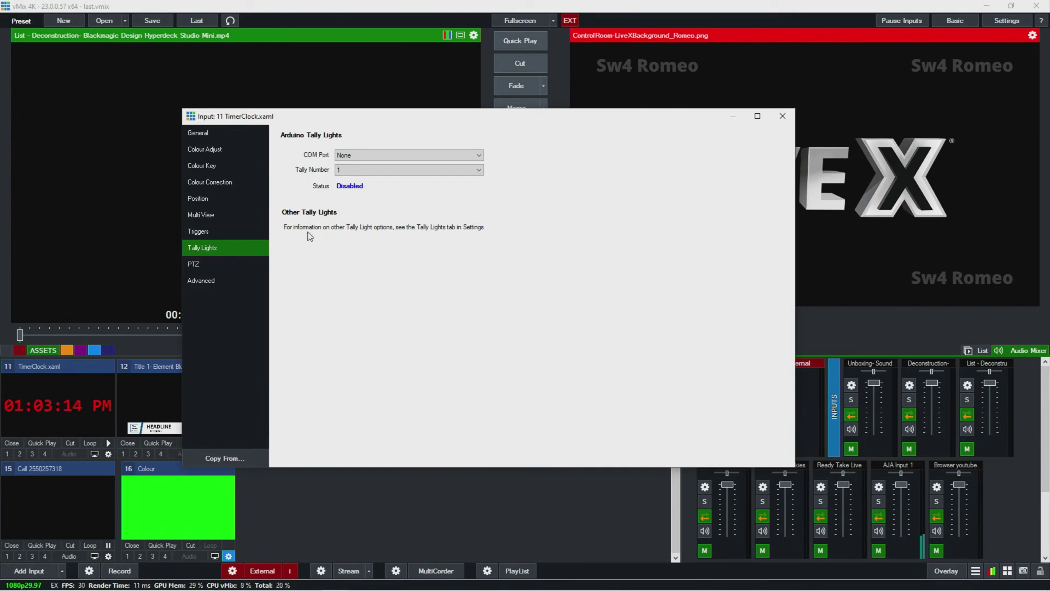
Step: Set the TimerClock input's PTZ device type to Sony VISCA over IP, leaving the IP address blank
left_click(198, 267)
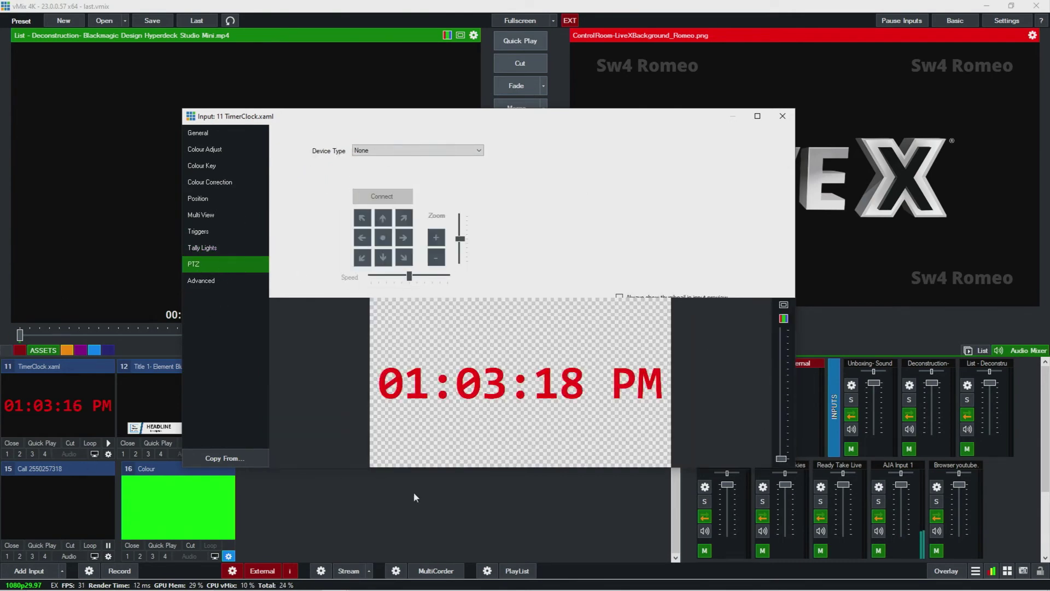
scroll(294, 458, "up", 2)
left_click(437, 150)
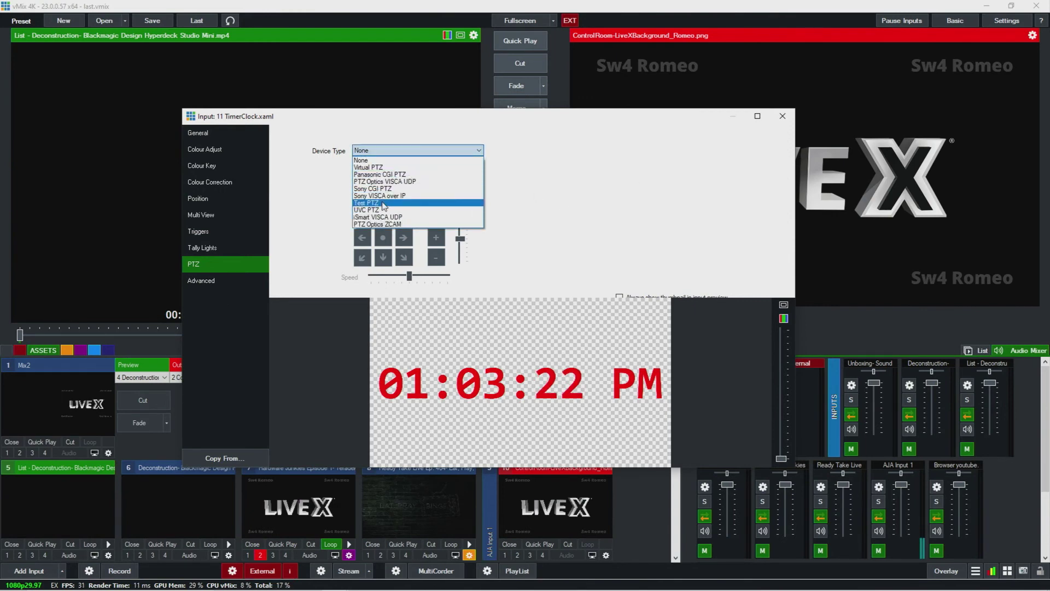
left_click(415, 196)
left_click(410, 165)
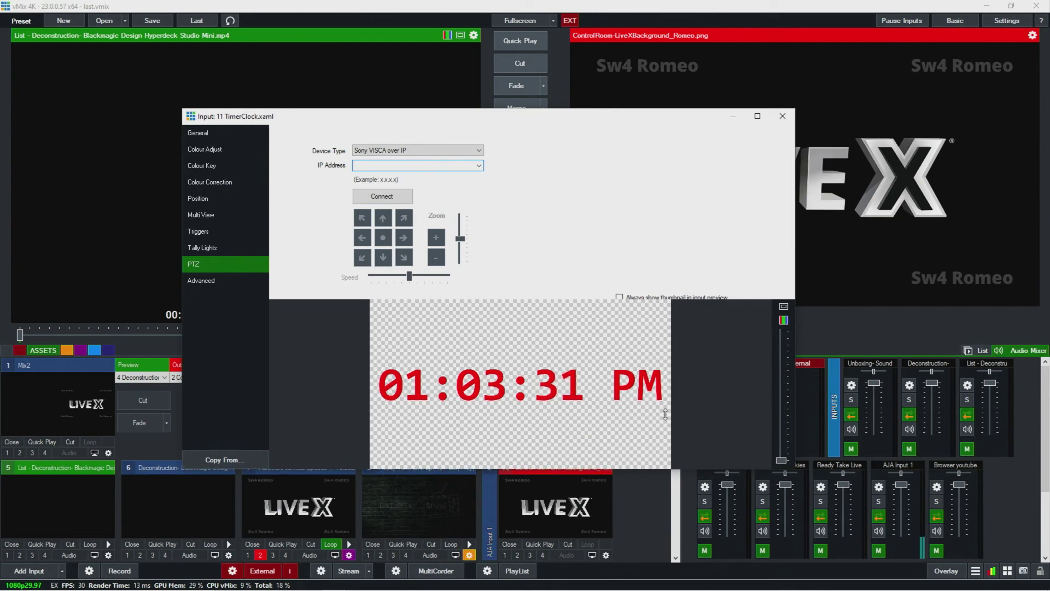
left_click_drag(649, 121, 633, 63)
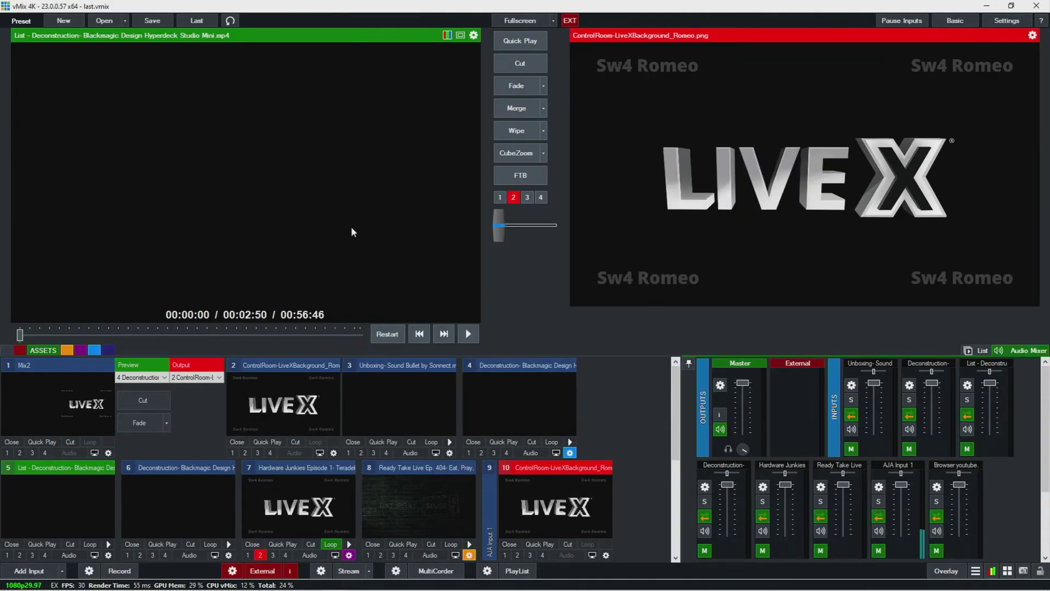
Step: Create a virtual input from the ControlRoom background at number 2, and put the Unboxing video in preview
right_click(334, 452)
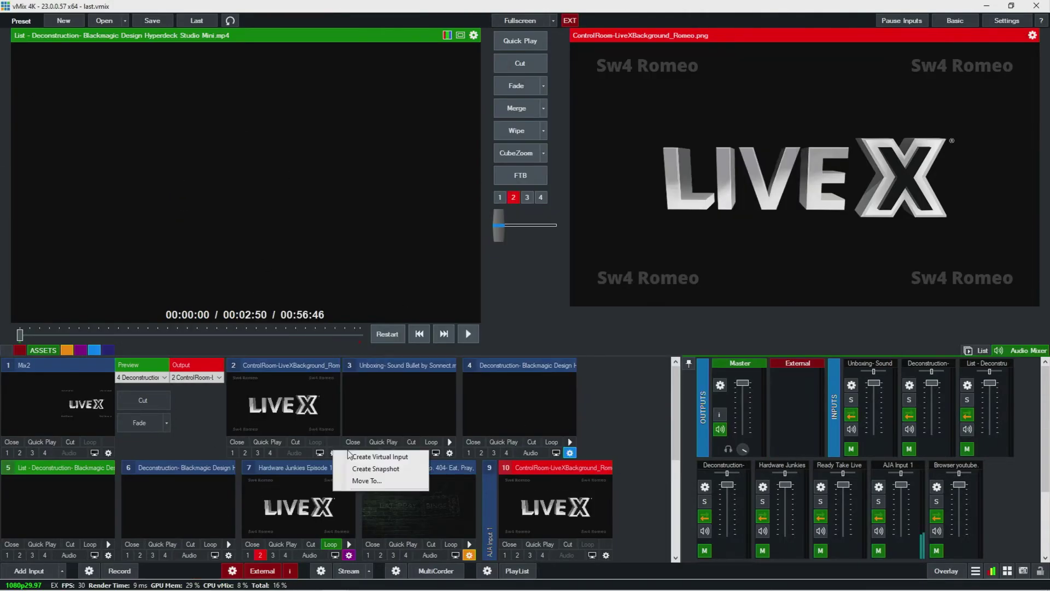
left_click(380, 457)
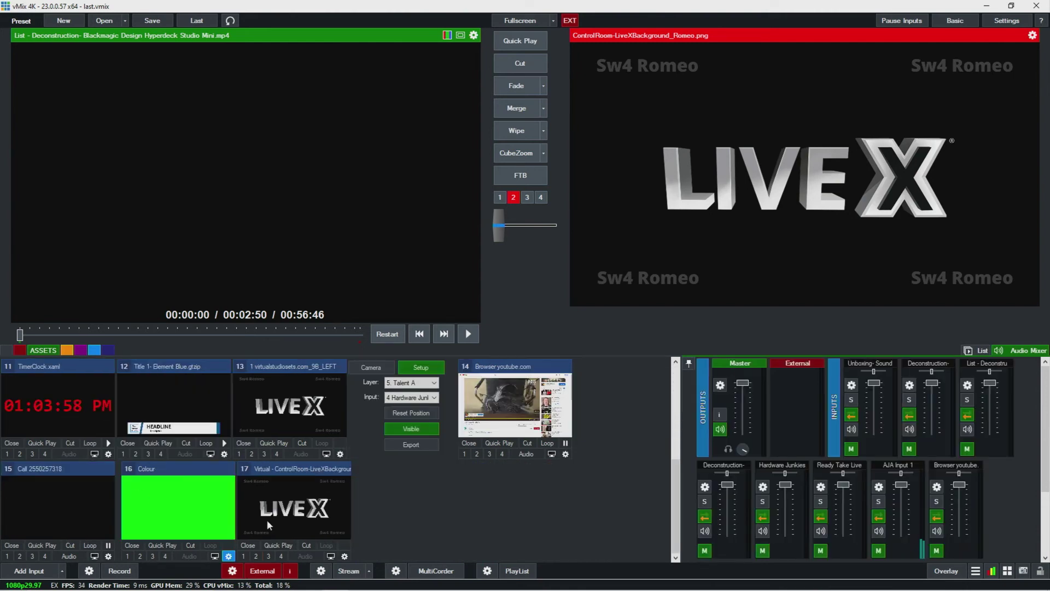
scroll(392, 535, "up", 1)
scroll(392, 533, "up", 3)
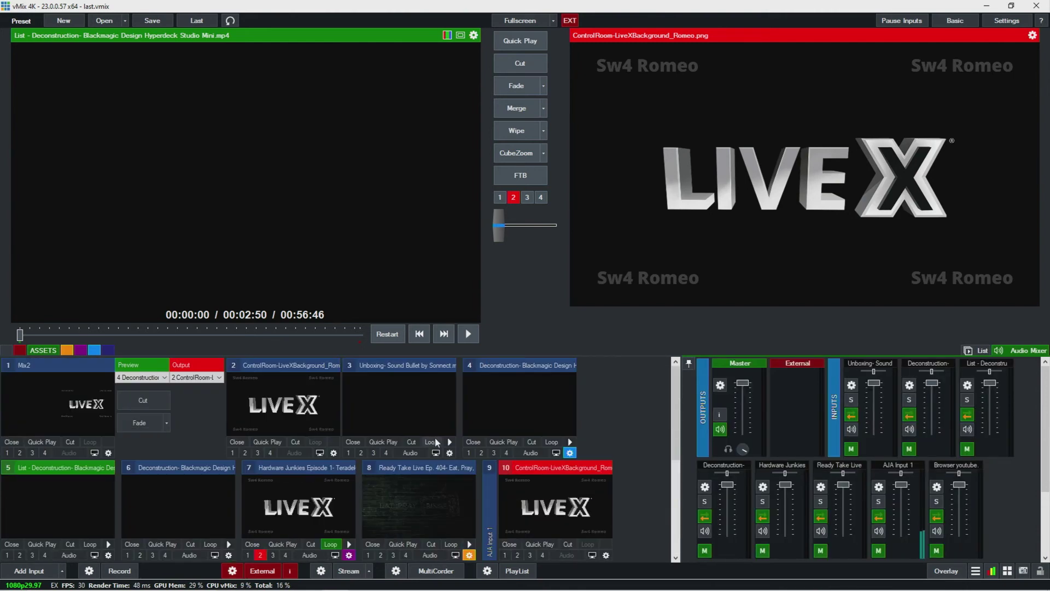
left_click(422, 427)
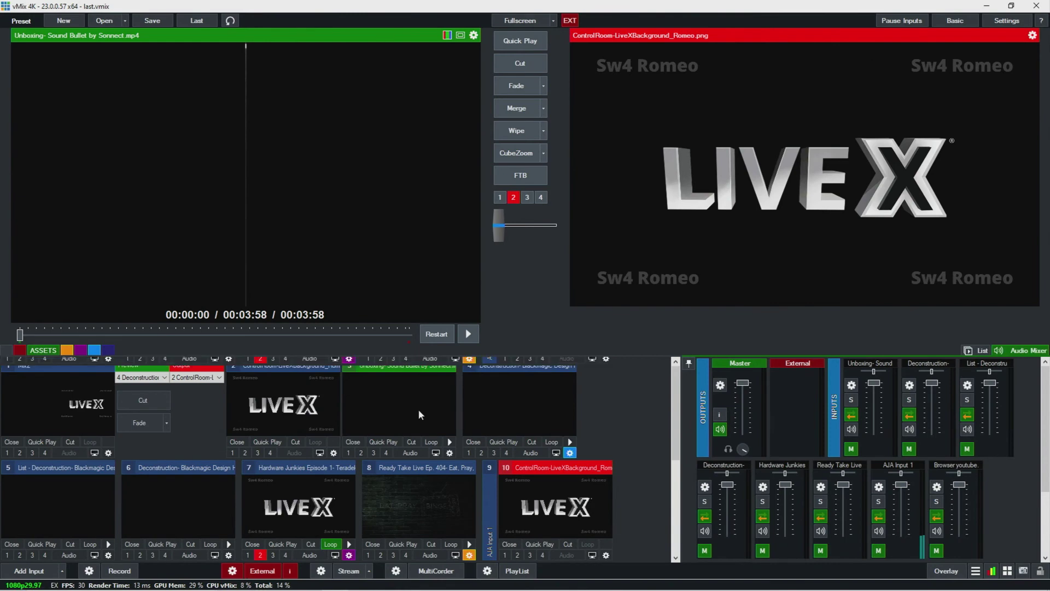
Step: Examine the TimerClock input's Advanced settings, try to open the filter properties, and close the settings window
scroll(418, 409, "down", 4)
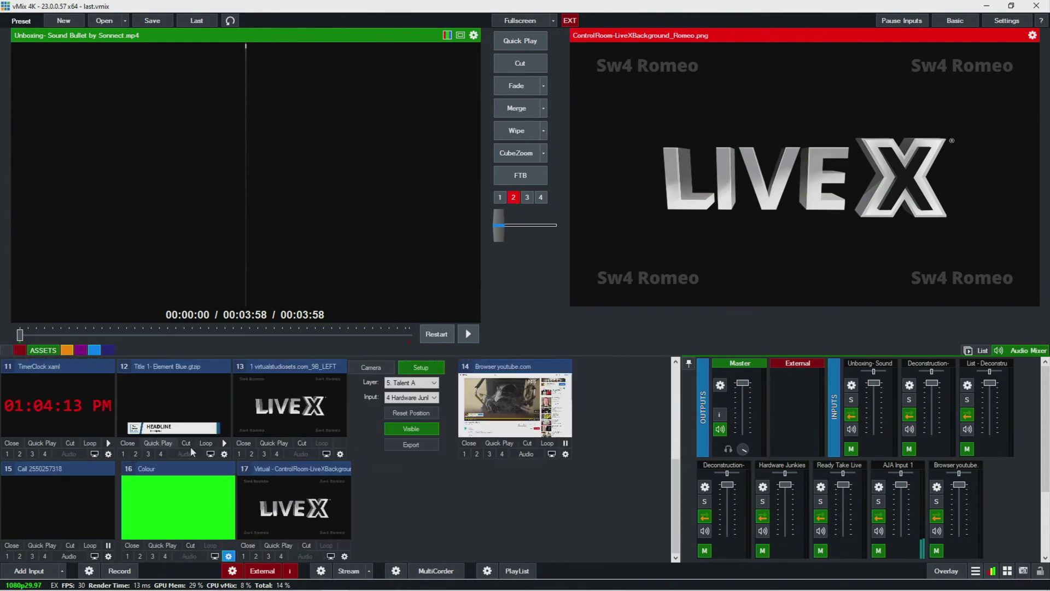
left_click(109, 453)
left_click(210, 224)
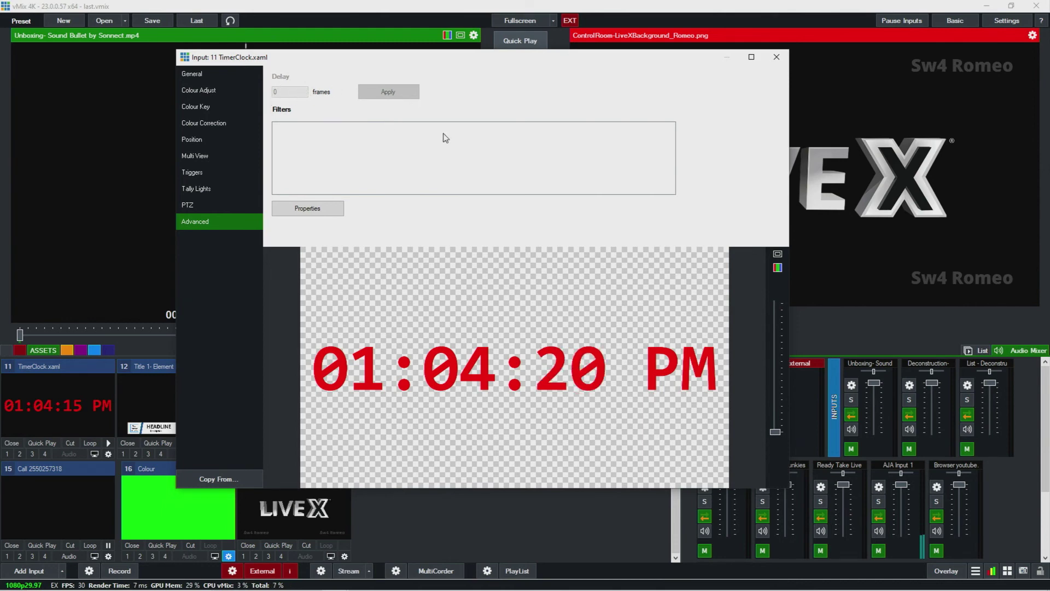
left_click(330, 209)
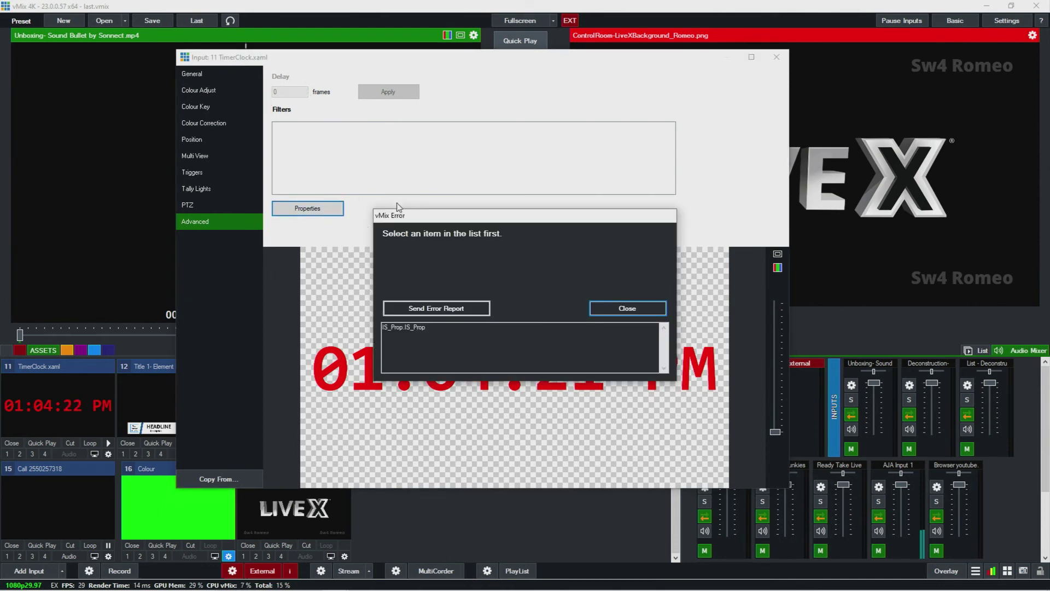
left_click(642, 311)
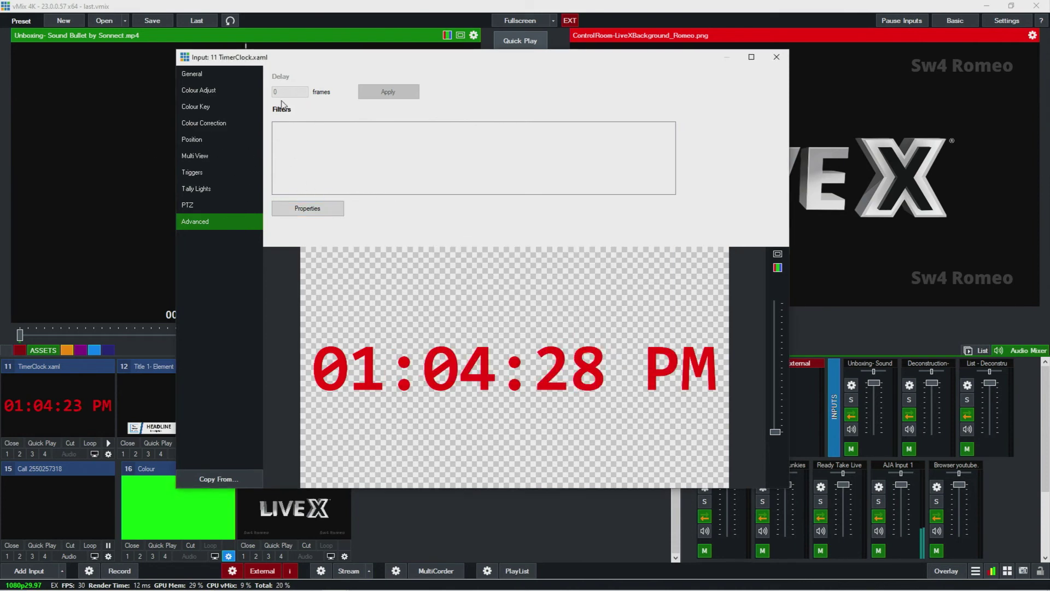
left_click(776, 57)
Step: Apply a delay of 30 frames to AJA Input 1, close its settings, and put that input in preview
scroll(282, 439, "up", 3)
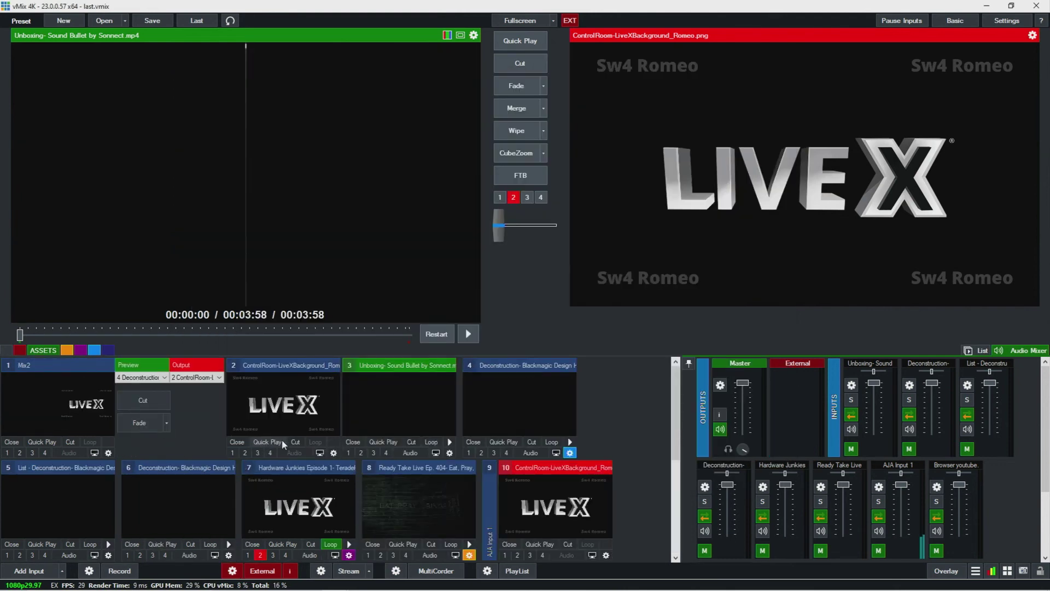
left_click(485, 512)
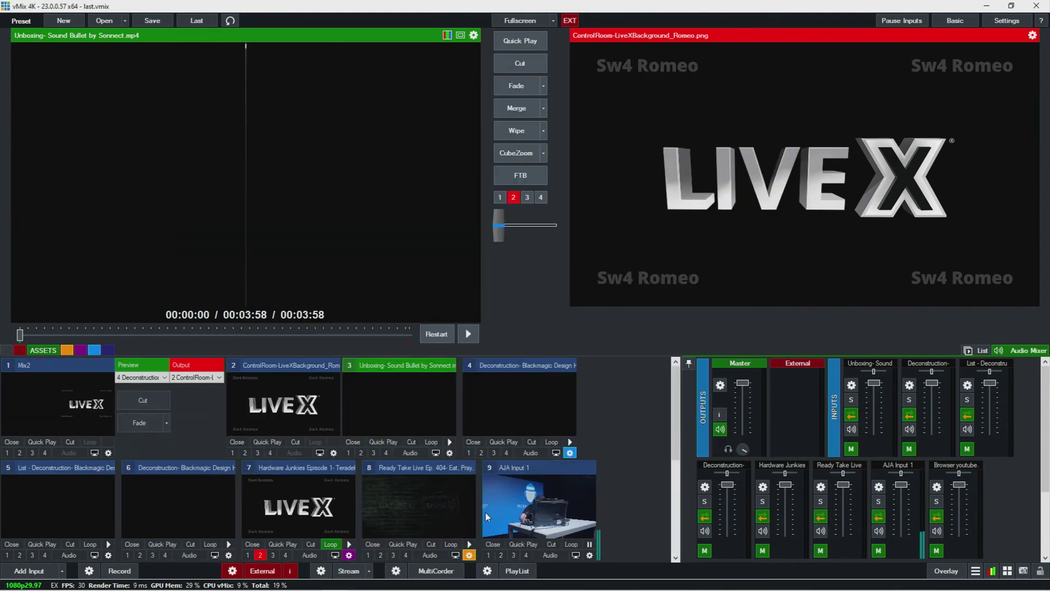
left_click(589, 555)
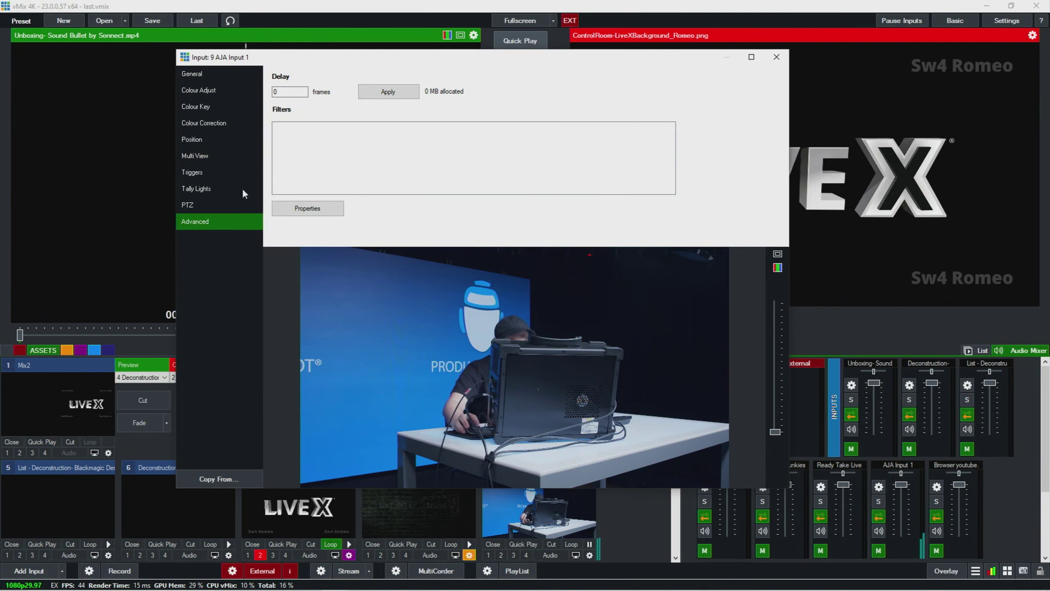
double_click(300, 96)
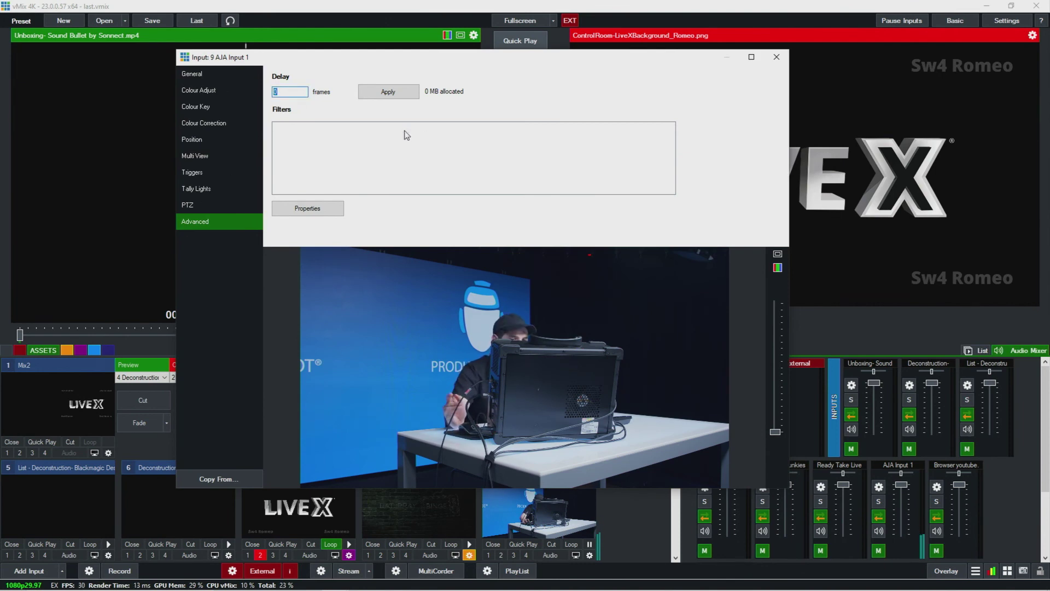
type("30")
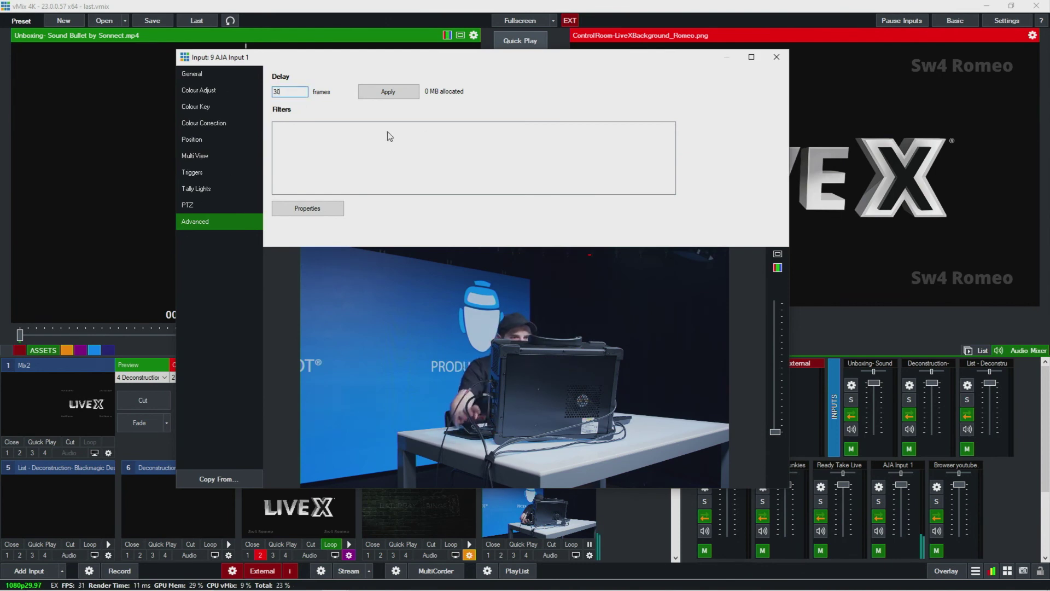
left_click(390, 92)
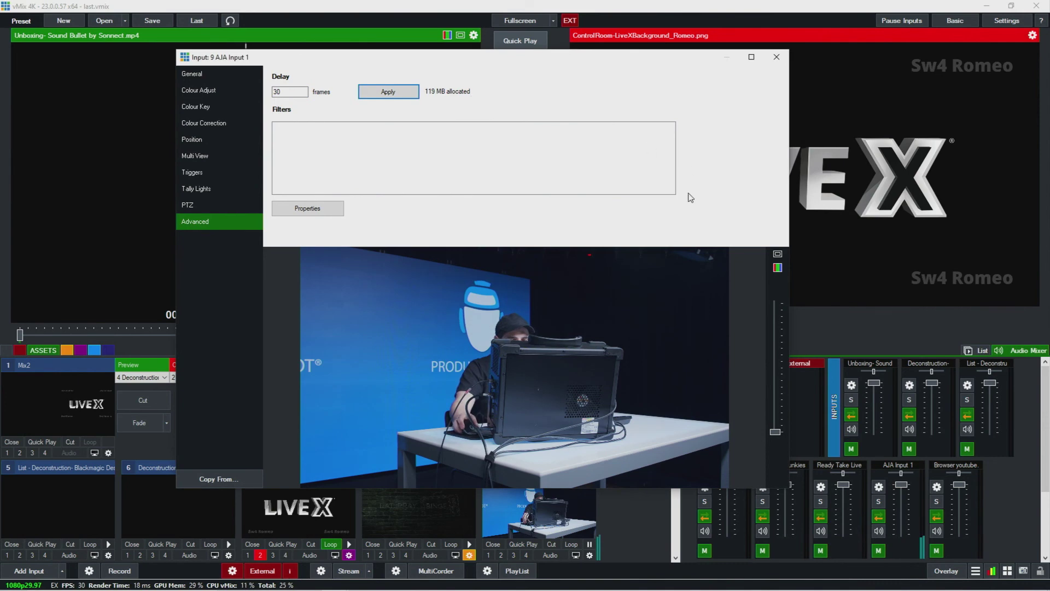
left_click(783, 59)
left_click(578, 530)
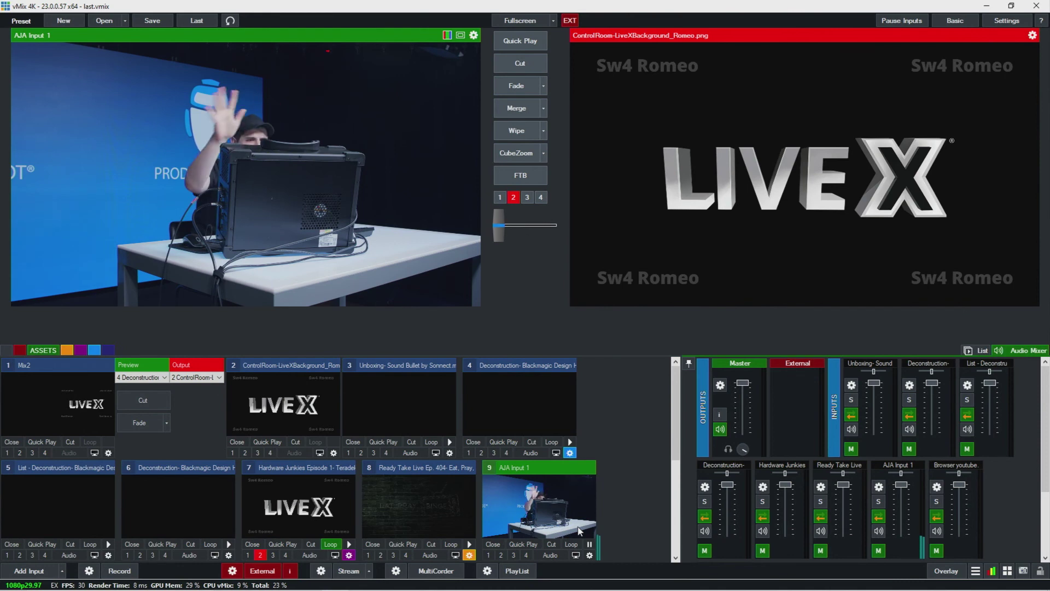
Step: Clear and apply AJA Input 1's delay value, and review the options for copying settings from another input without copying anything
left_click(590, 555)
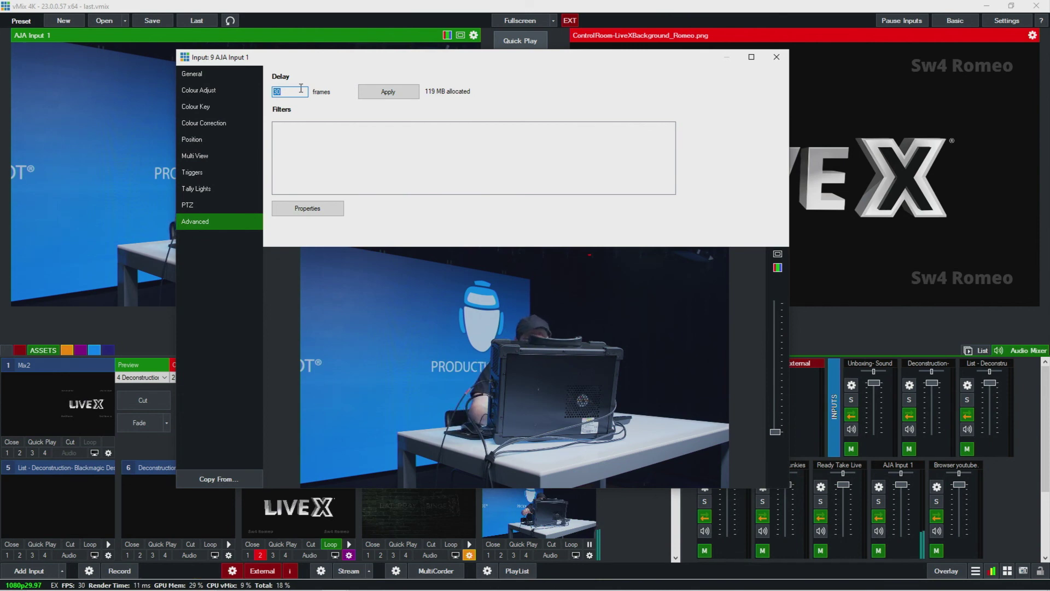
left_click(416, 93)
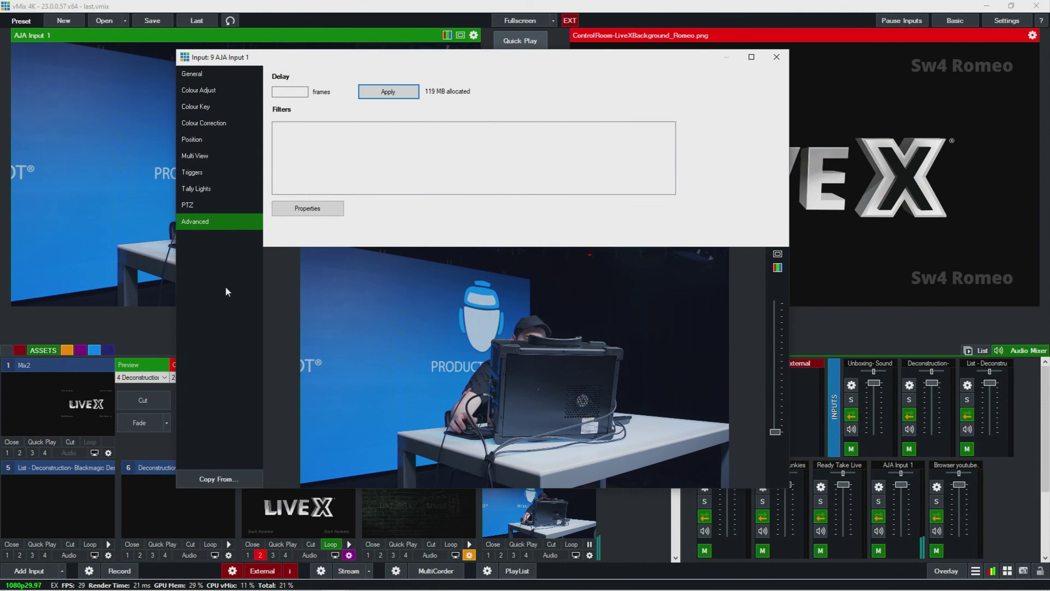
left_click(184, 472)
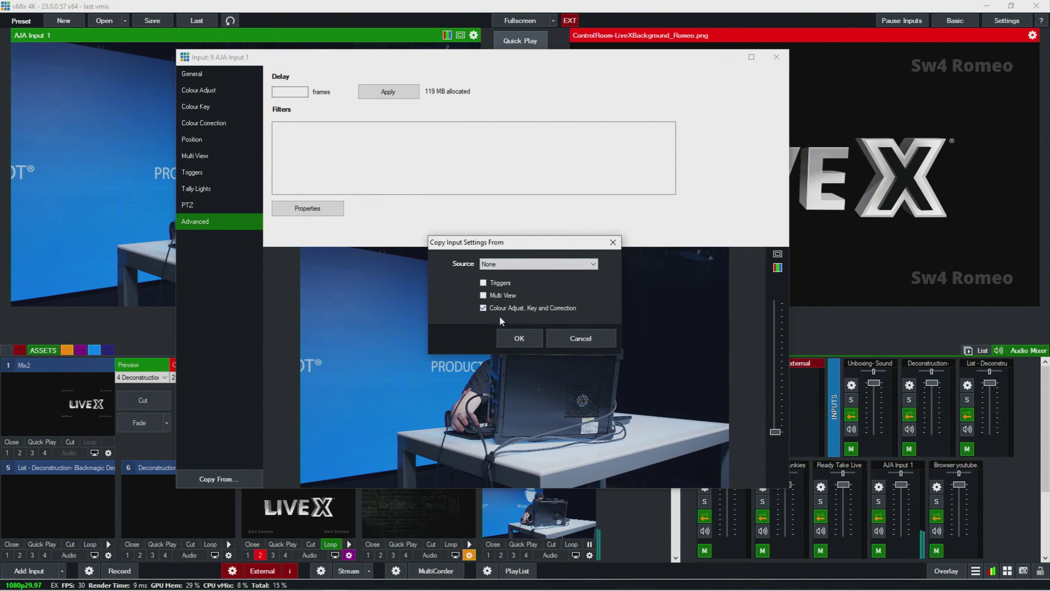
left_click(509, 296)
left_click(582, 331)
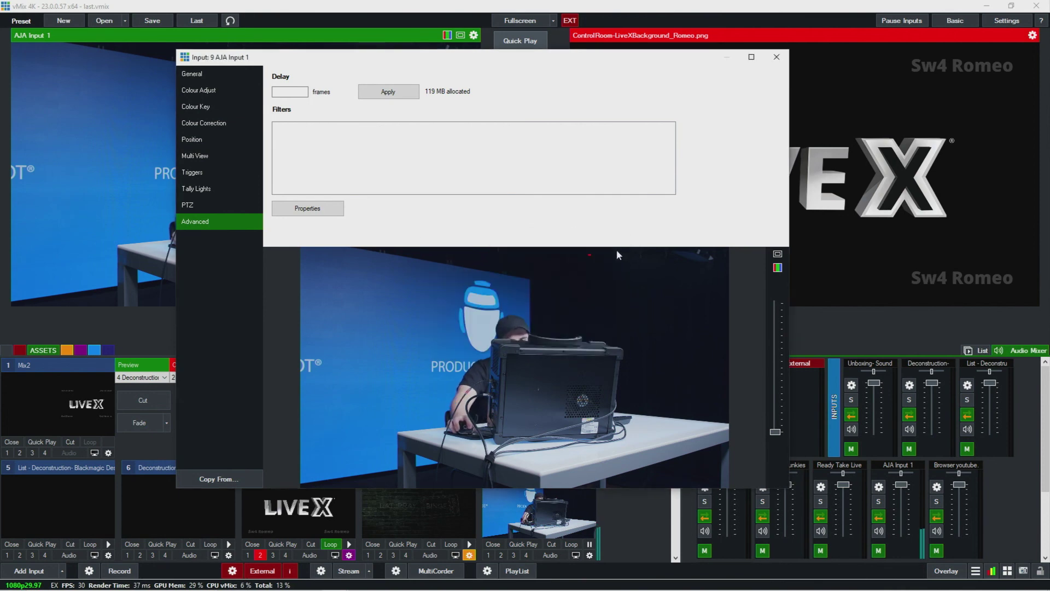
Step: Set layer 3 of AJA Input 1's Multi View to input 6, the Deconstruction Blackmagic Design video
left_click(207, 157)
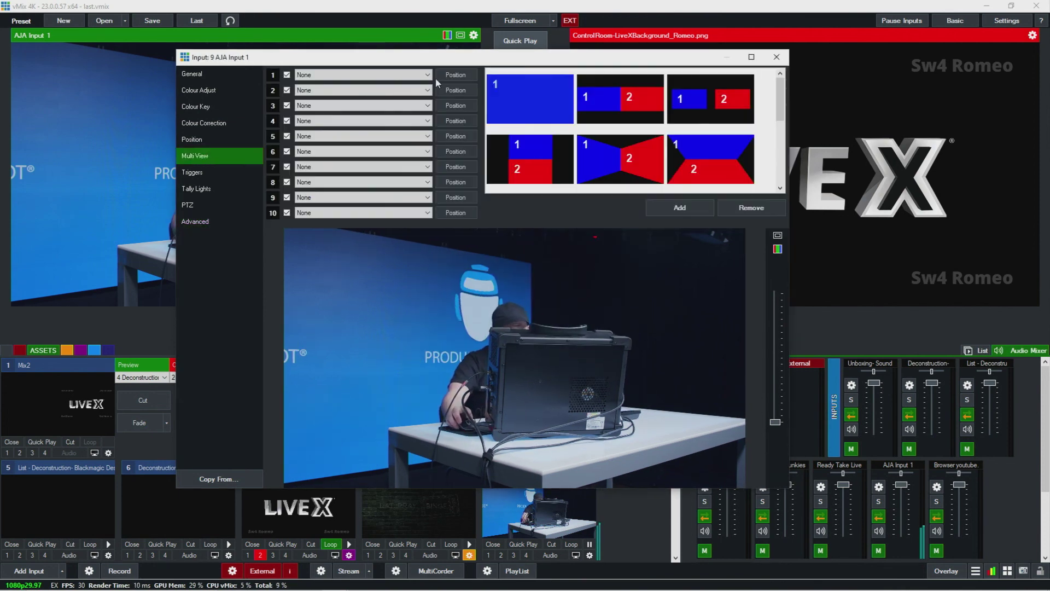
left_click(300, 106)
left_click(334, 164)
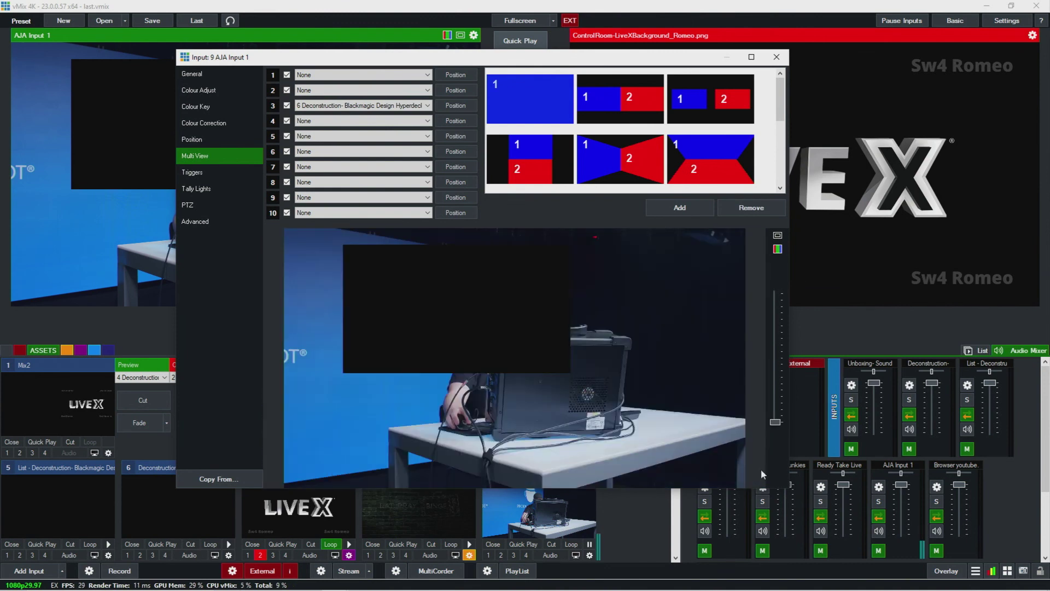
Step: Show the Square 1:1 safe area and the Waveform RGB + Preview monitor in AJA Input 1's settings preview
left_click(781, 235)
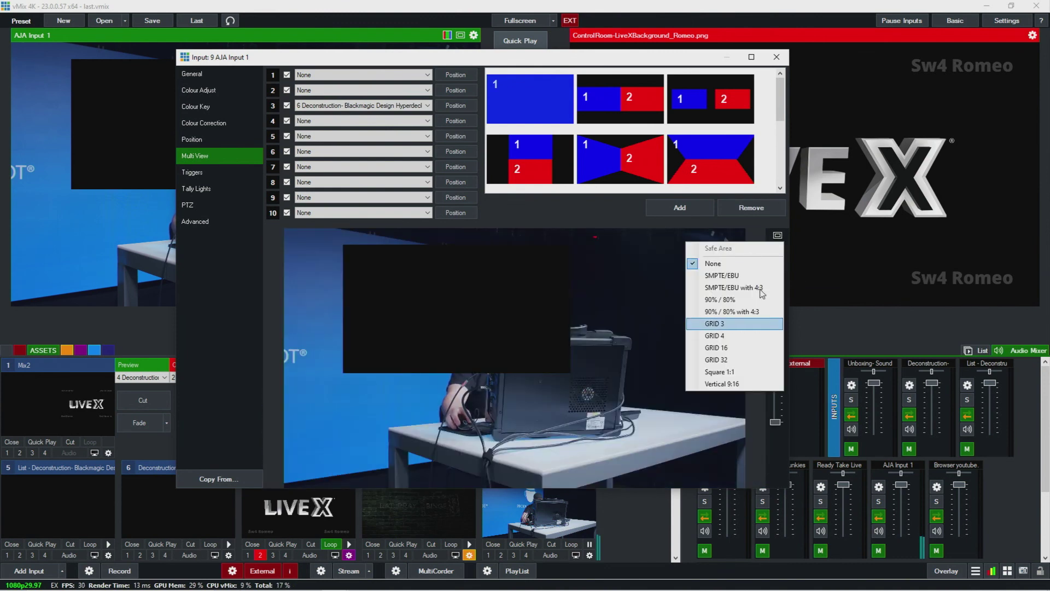
left_click(731, 383)
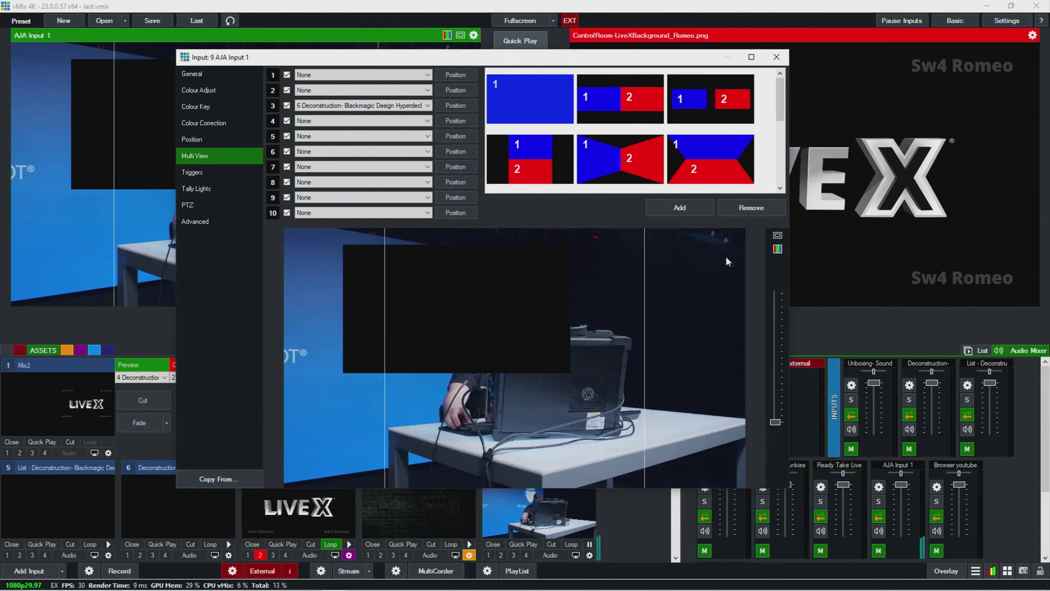
left_click(777, 250)
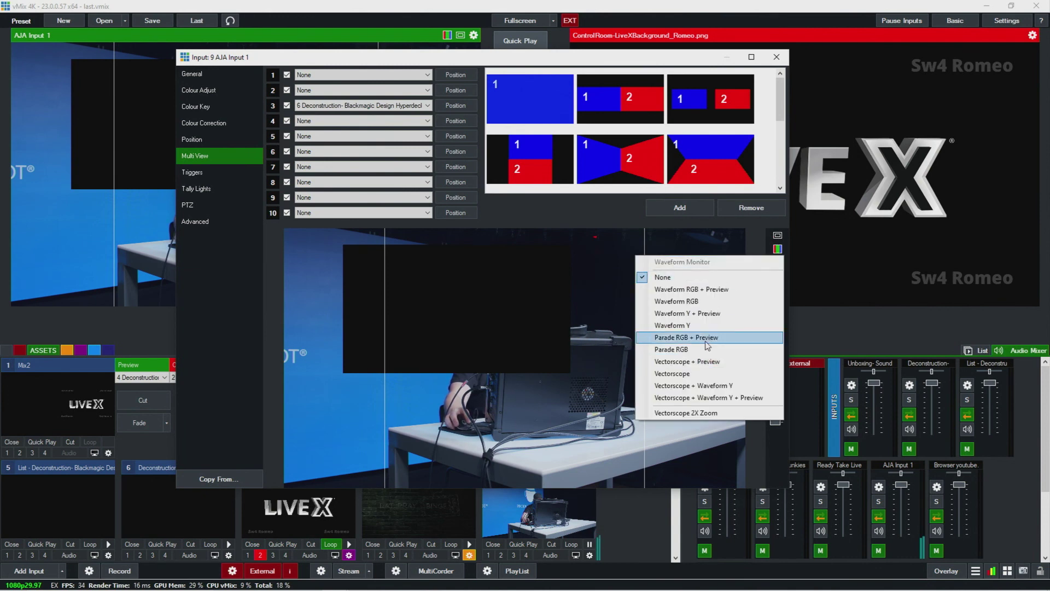
left_click(651, 290)
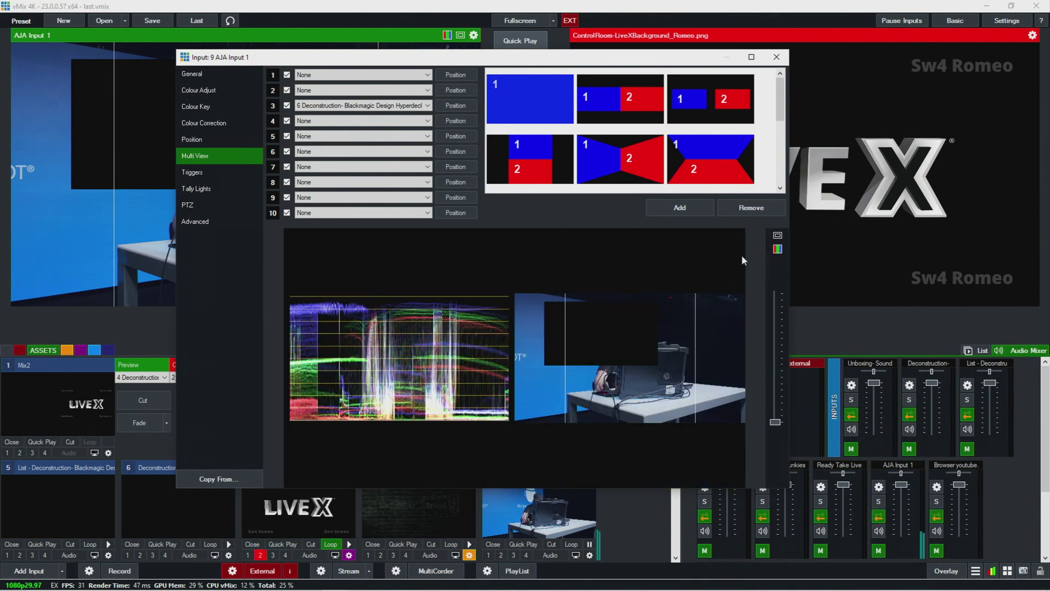